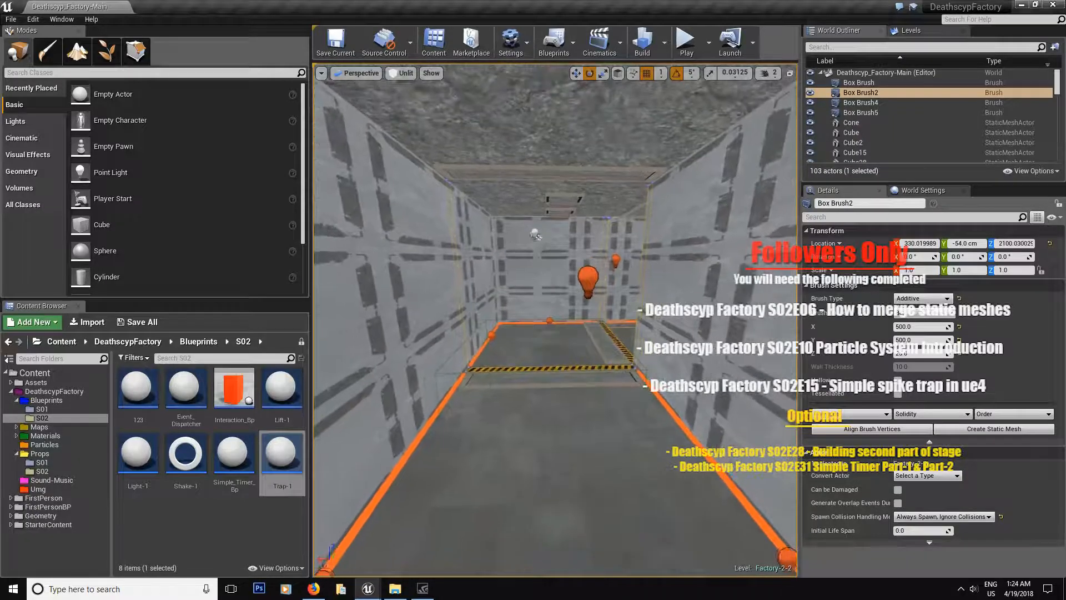
- Play-test the level in full screen and run through the timed trap room to the door's wall switch
{"action": "left_click", "coordinate": [685, 46]}
{"action": "key", "text": "F11"}
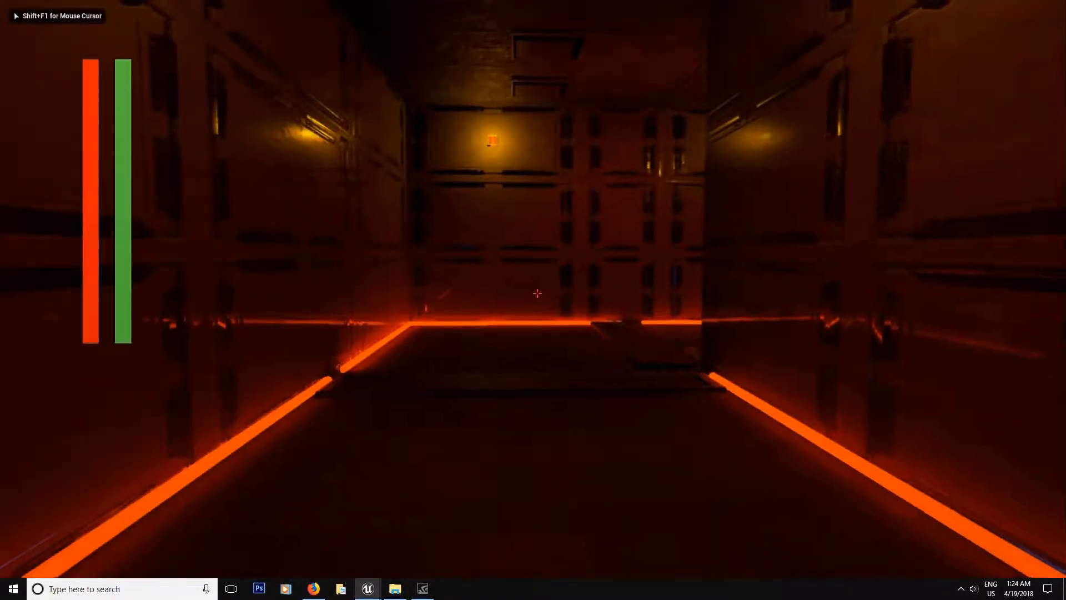
{"action": "key", "text": "w"}
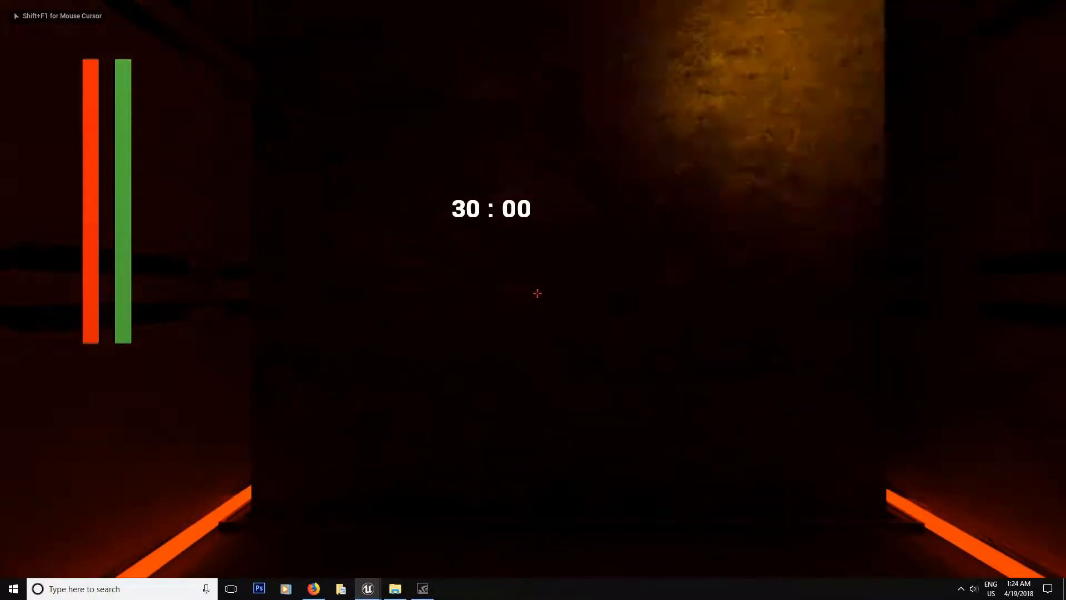
{"action": "key", "text": "shift+w"}
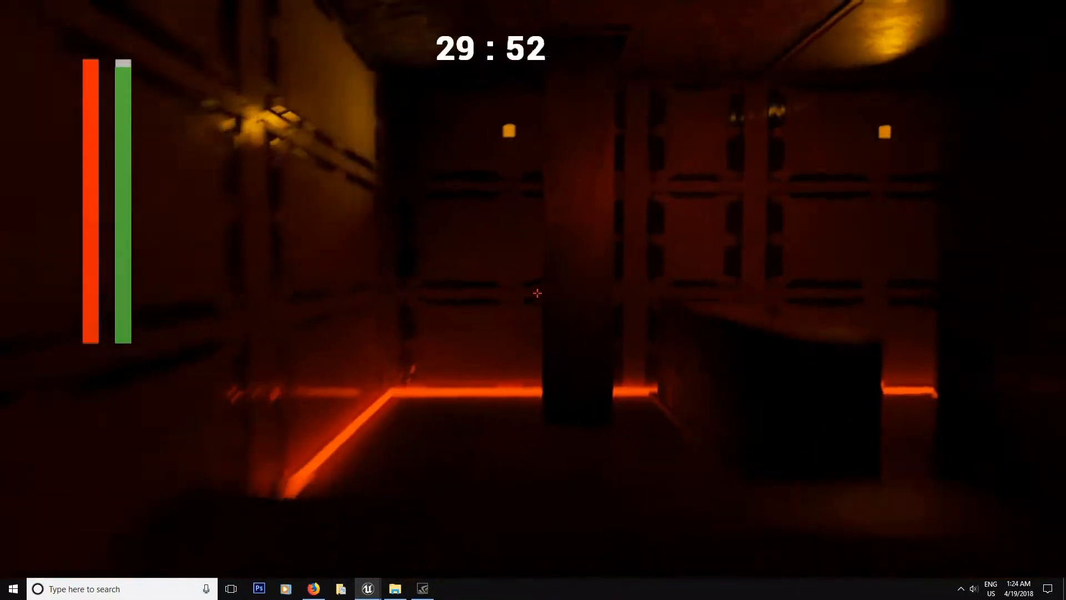
{"action": "key", "text": "shift+w"}
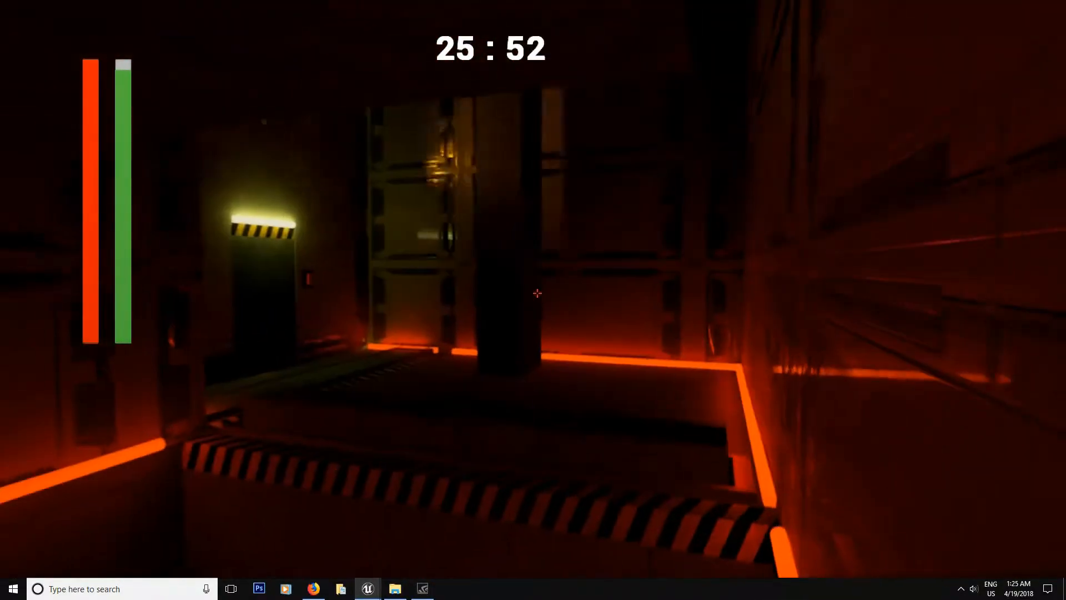
{"action": "key", "text": "shift+w"}
{"action": "key", "text": "w"}
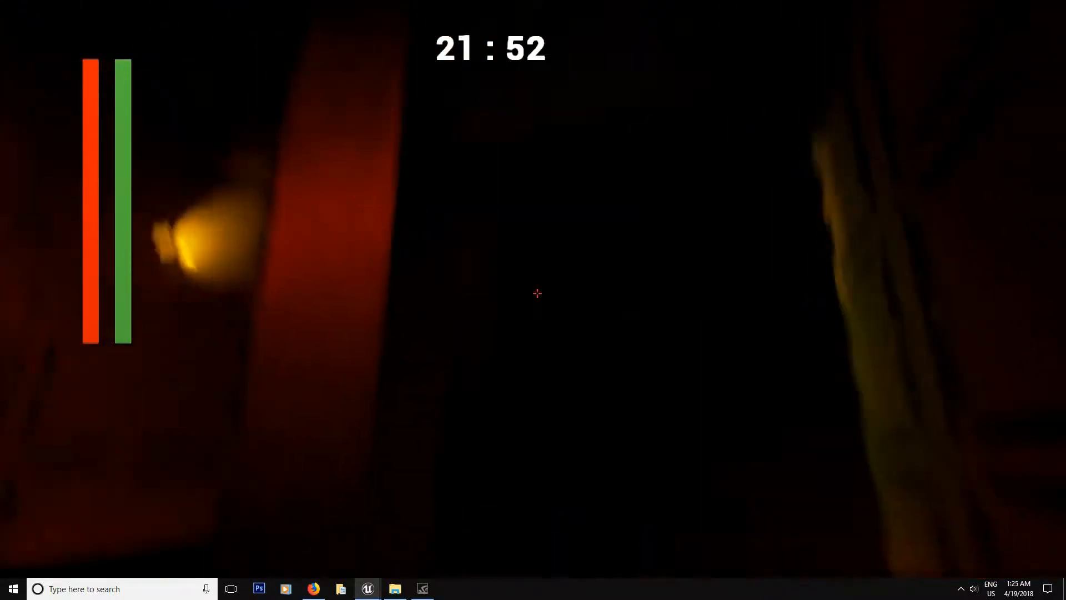
{"action": "key", "text": "w"}
{"action": "key", "text": "shift+w"}
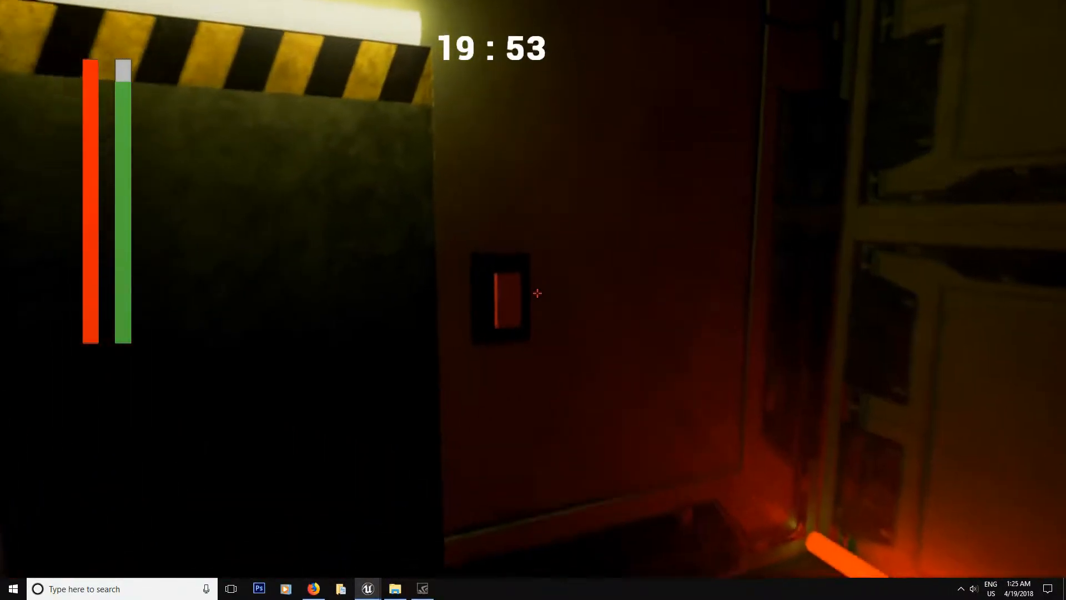
- Activate the wall switch, run through the door to the exit, and end the full-screen play test
{"action": "key", "text": "e"}
{"action": "key", "text": "shift+w"}
{"action": "key", "text": "w"}
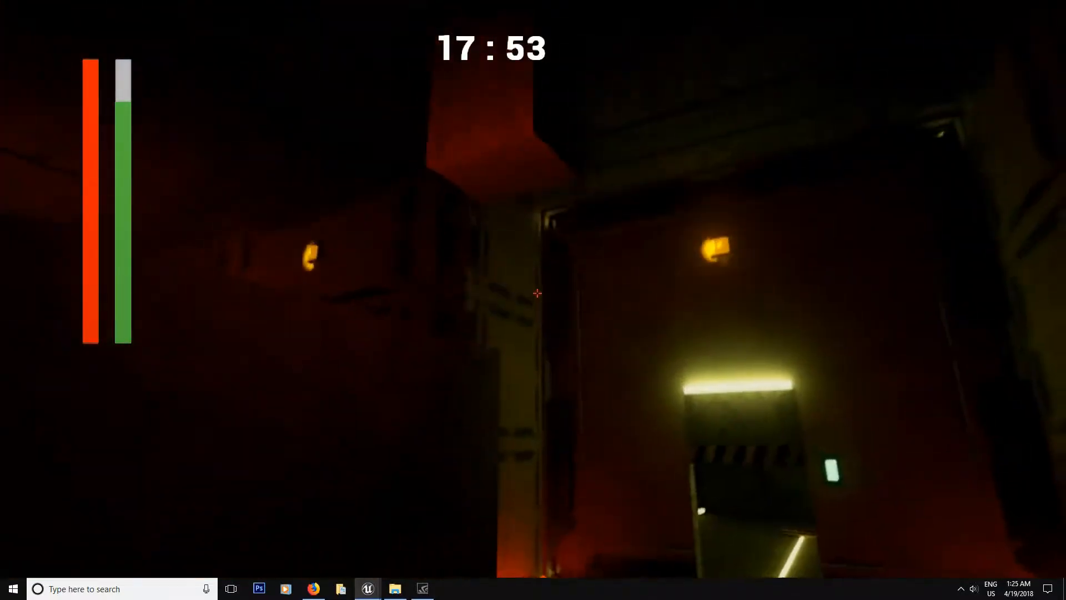
{"action": "key", "text": "w"}
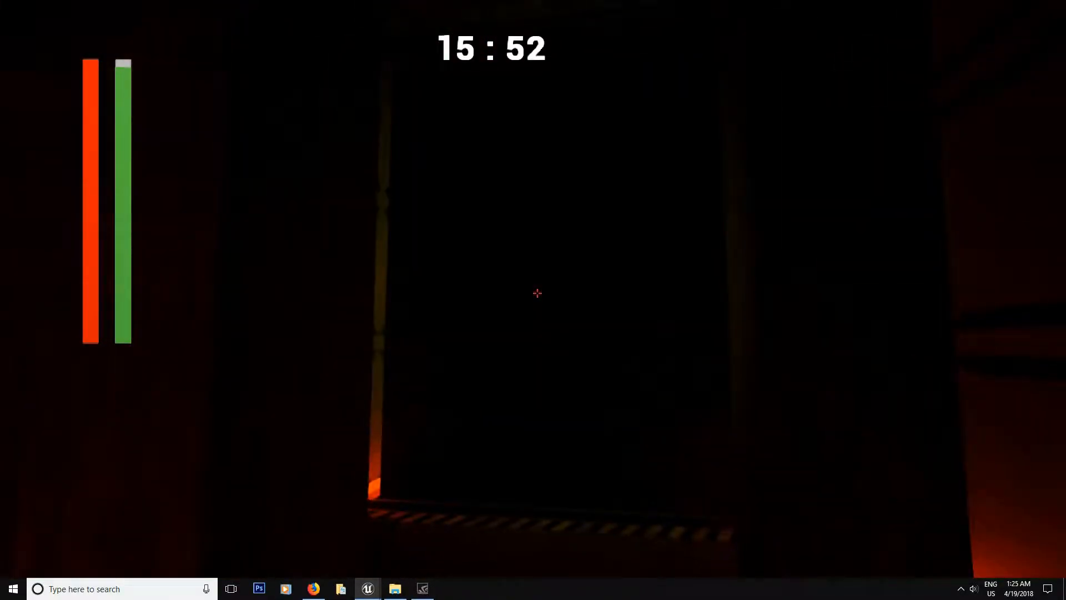
{"action": "key", "text": "shift+w"}
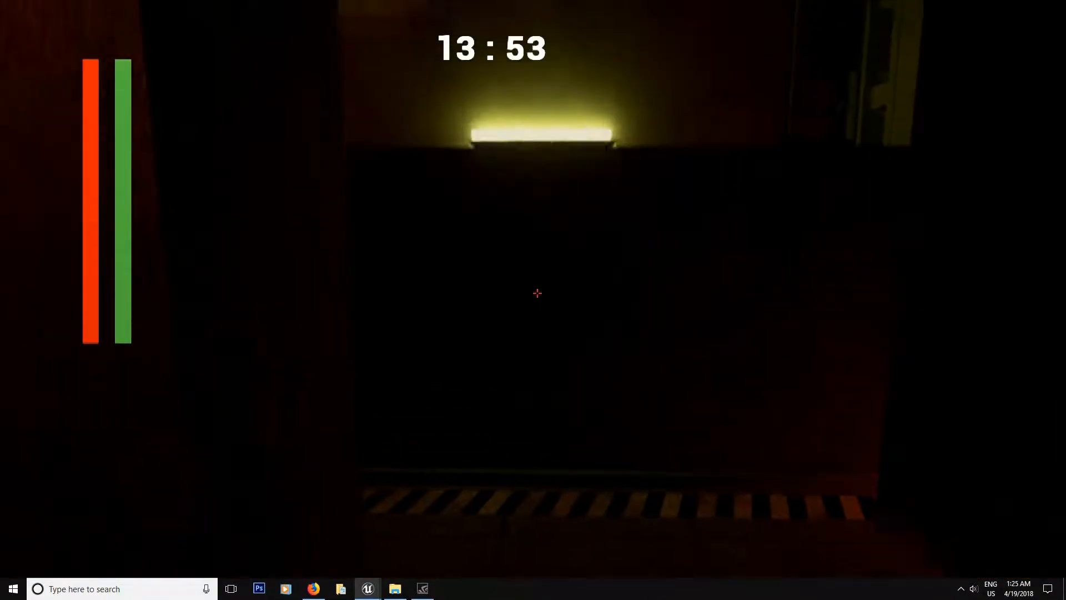
{"action": "key", "text": "shift+w"}
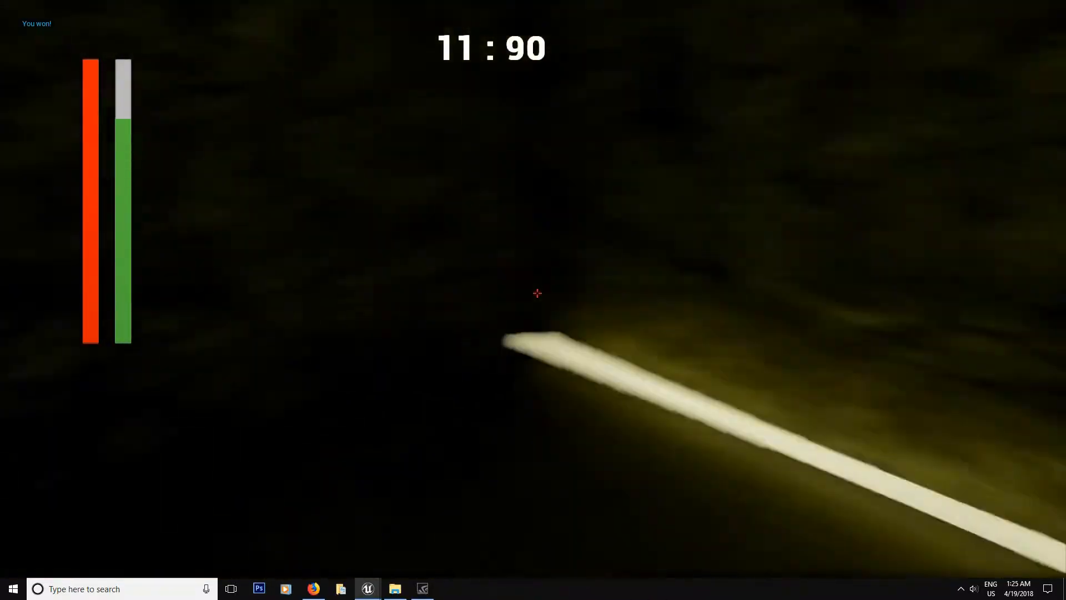
{"action": "key", "text": "Escape"}
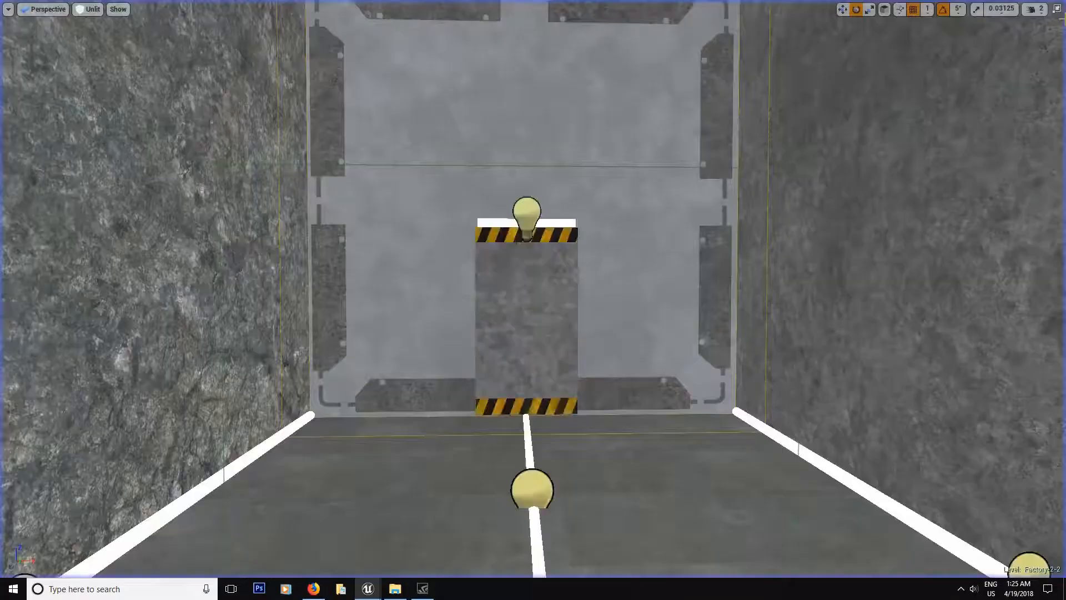
{"action": "key", "text": "F11"}
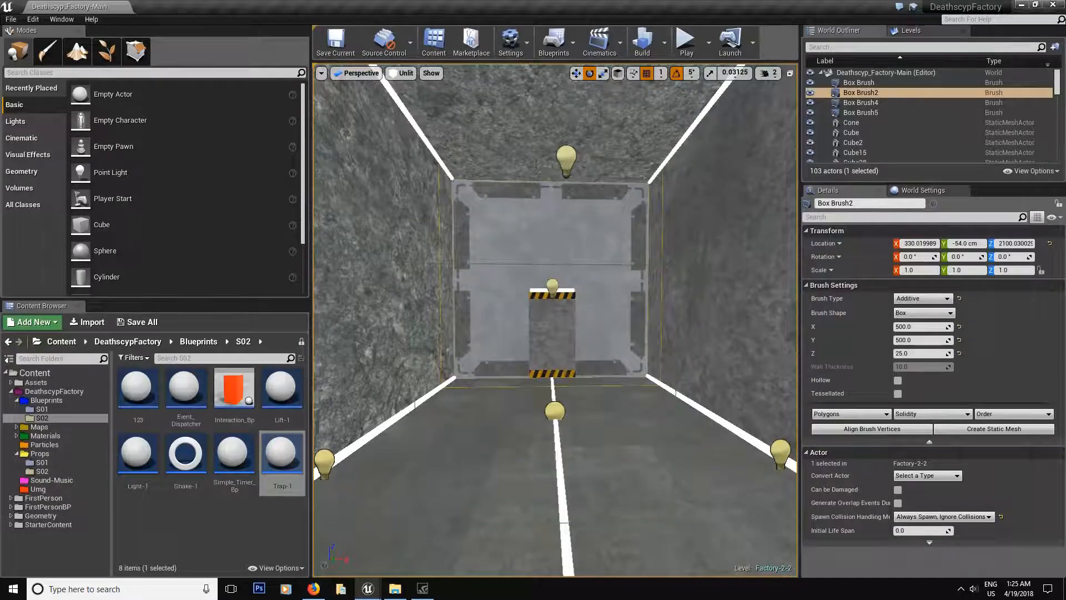
- Examine the finished pillar trap by selecting its spark emitter, floor trap frame and concrete pillar in the level
{"action": "key", "text": "e"}
{"action": "right_click_drag", "start_coordinate": [695, 289], "coordinate": [673, 325]}
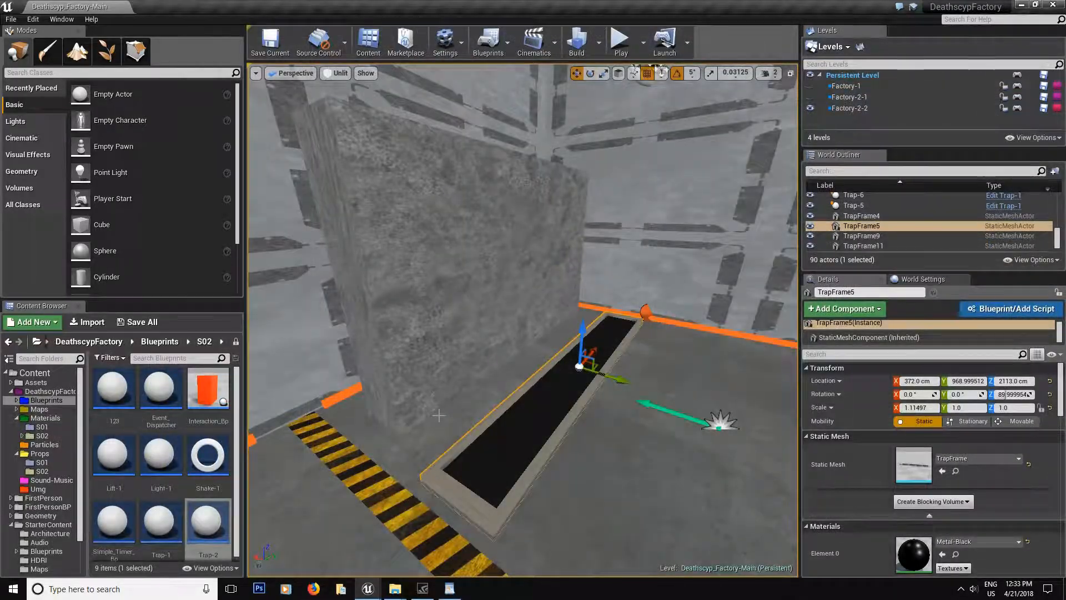
{"action": "right_click_drag", "start_coordinate": [611, 344], "coordinate": [670, 337]}
{"action": "key", "text": "a"}
{"action": "left_click", "coordinate": [682, 404]}
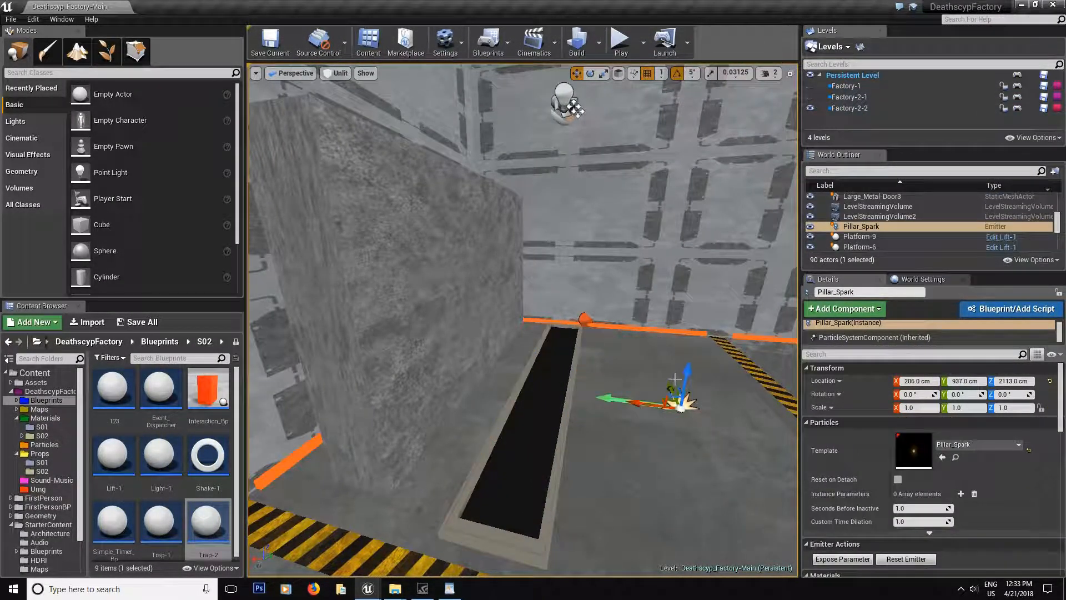
{"action": "left_click", "coordinate": [541, 361]}
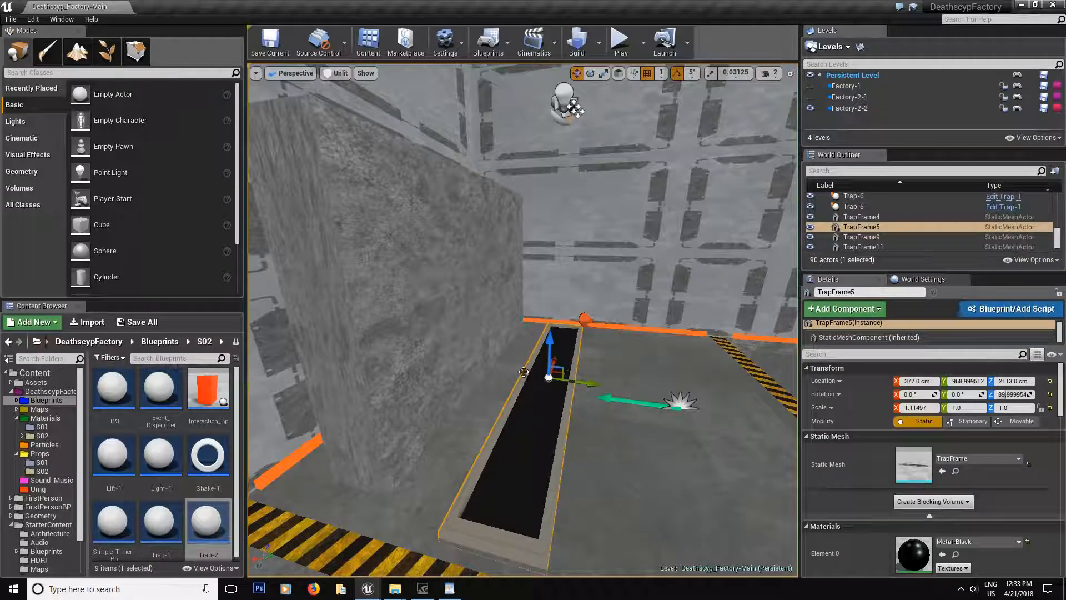
{"action": "left_click", "coordinate": [407, 270]}
{"action": "key", "text": "f"}
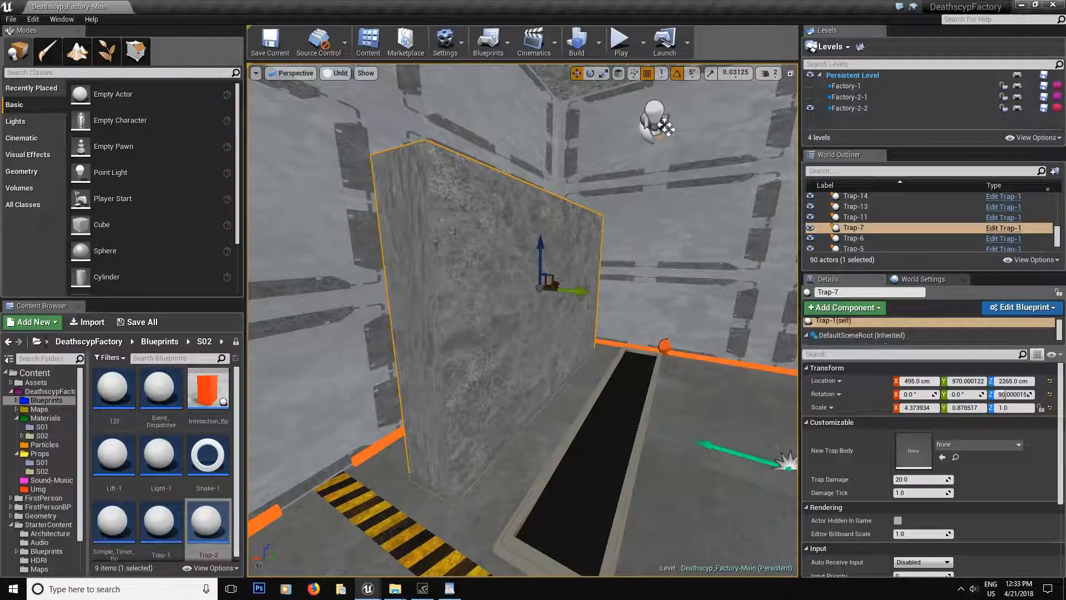
{"action": "right_click_drag", "start_coordinate": [496, 338], "coordinate": [572, 392]}
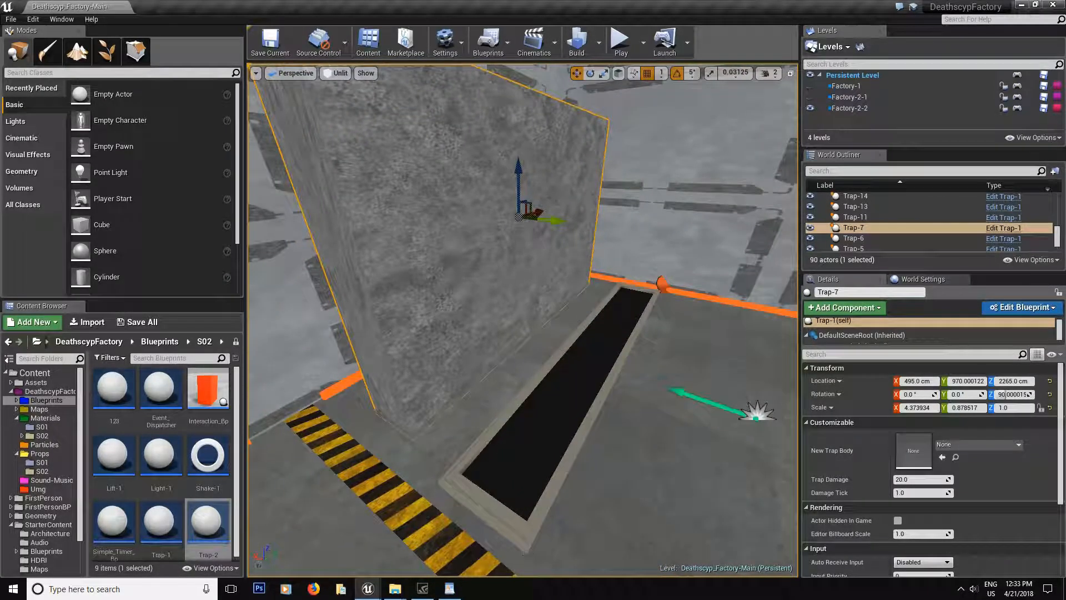
{"action": "left_click", "coordinate": [573, 392]}
{"action": "right_click_drag", "start_coordinate": [557, 440], "coordinate": [486, 428]}
- View the Trap-Frame.png reference image of the floor frame and close it again
{"action": "left_click", "coordinate": [458, 589]}
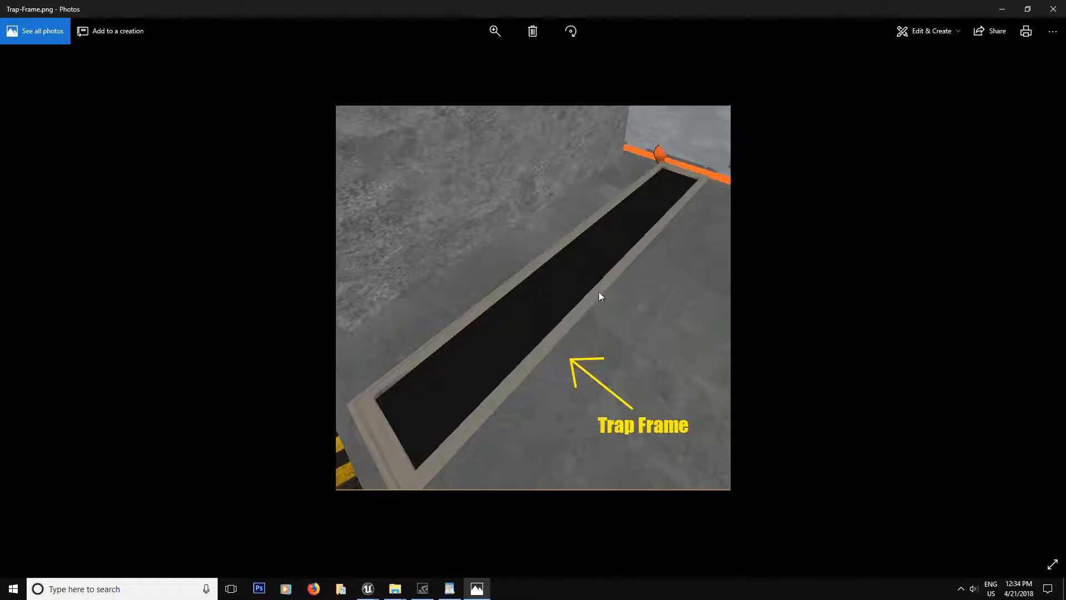
{"action": "left_click", "coordinate": [1061, 10]}
{"action": "right_click_drag", "start_coordinate": [595, 432], "coordinate": [572, 435]}
- Place SM_DoorFrame from the StarterContent Props on the floor beside the existing trap frame and rotate it to lie flat
{"action": "left_click", "coordinate": [47, 525]}
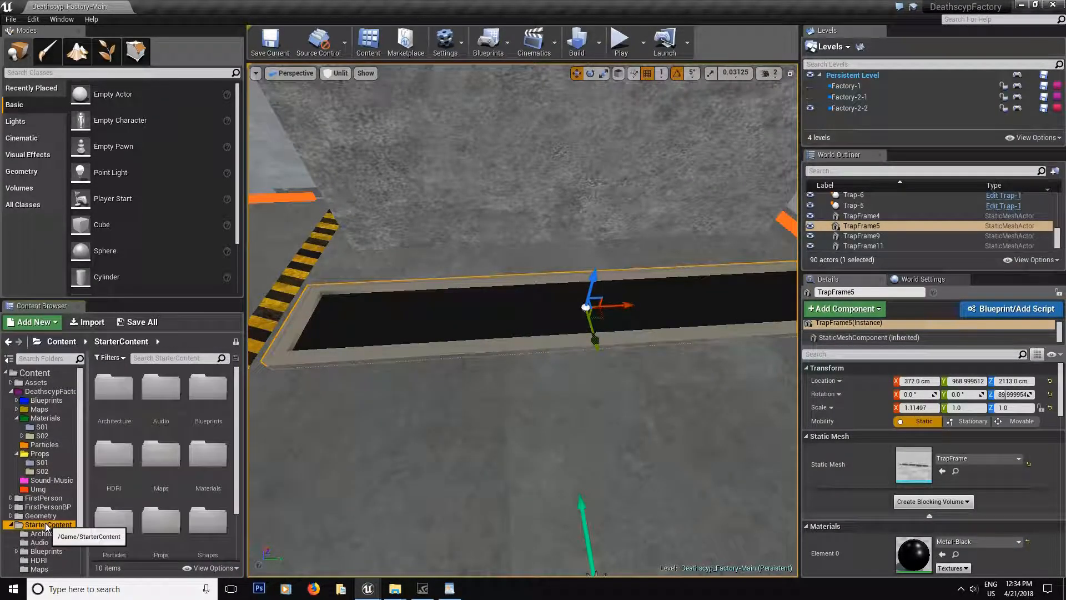
{"action": "scroll", "coordinate": [201, 477], "scroll_direction": "down", "scroll_amount": 2}
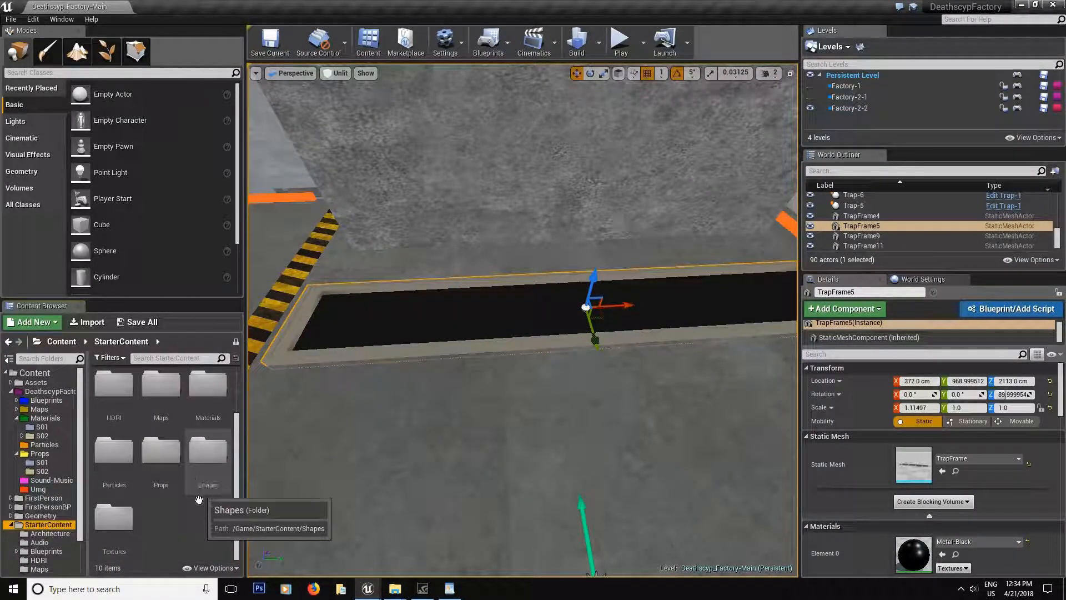
{"action": "left_click", "coordinate": [171, 471]}
{"action": "right_click_drag", "start_coordinate": [389, 434], "coordinate": [372, 411]}
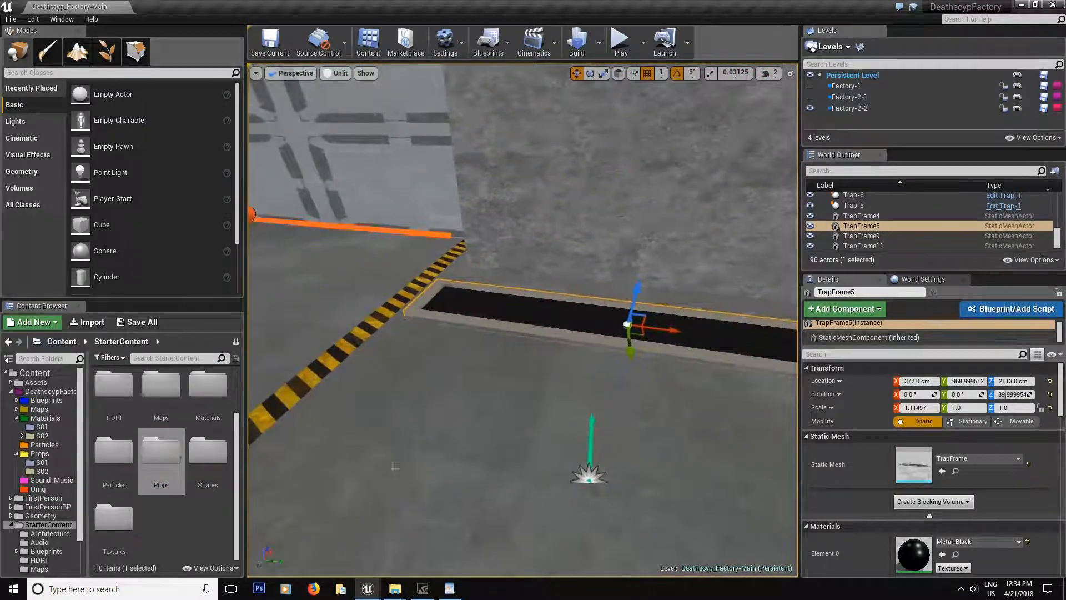
{"action": "double_click", "coordinate": [158, 472]}
{"action": "left_click_drag", "start_coordinate": [161, 451], "coordinate": [494, 422]}
{"action": "right_click_drag", "start_coordinate": [493, 422], "coordinate": [500, 375]}
{"action": "key", "text": "e"}
{"action": "left_click_drag", "start_coordinate": [504, 533], "coordinate": [529, 472]}
{"action": "mouse_move", "coordinate": [573, 454]}
{"action": "right_mouse_down"}
{"action": "mouse_move", "coordinate": [575, 514]}
{"action": "mouse_move", "coordinate": [573, 454]}
{"action": "right_mouse_up"}
{"action": "key", "text": "r"}
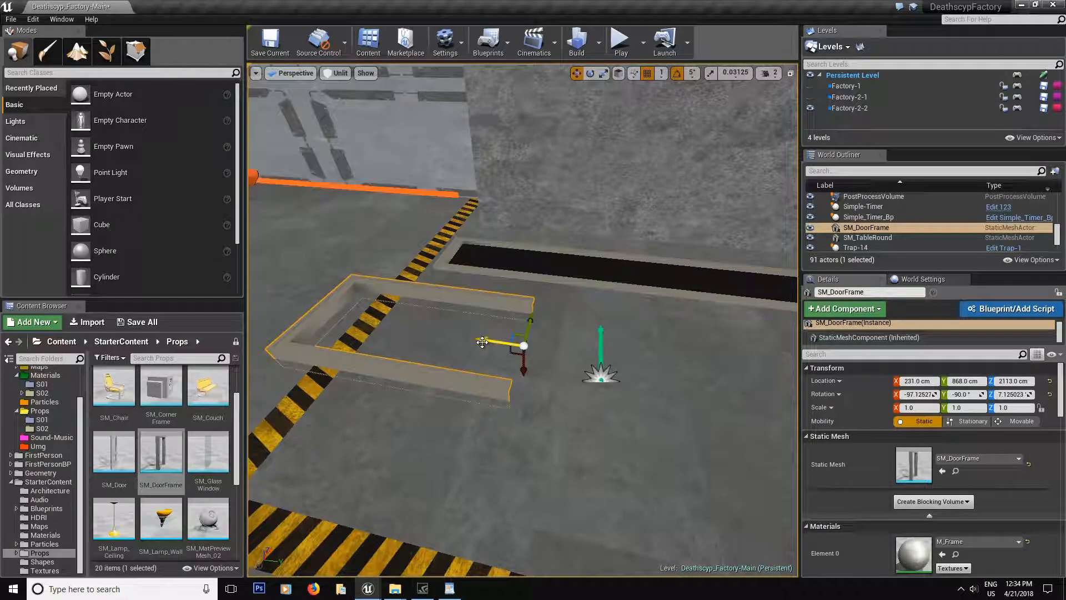
- Duplicate the flat door frame, turn the copy around and move it to Y 868 cm against the original, forming a closed rectangle
{"action": "left_click_drag", "start_coordinate": [482, 342], "coordinate": [749, 375], "text": "alt"}
{"action": "key", "text": "e"}
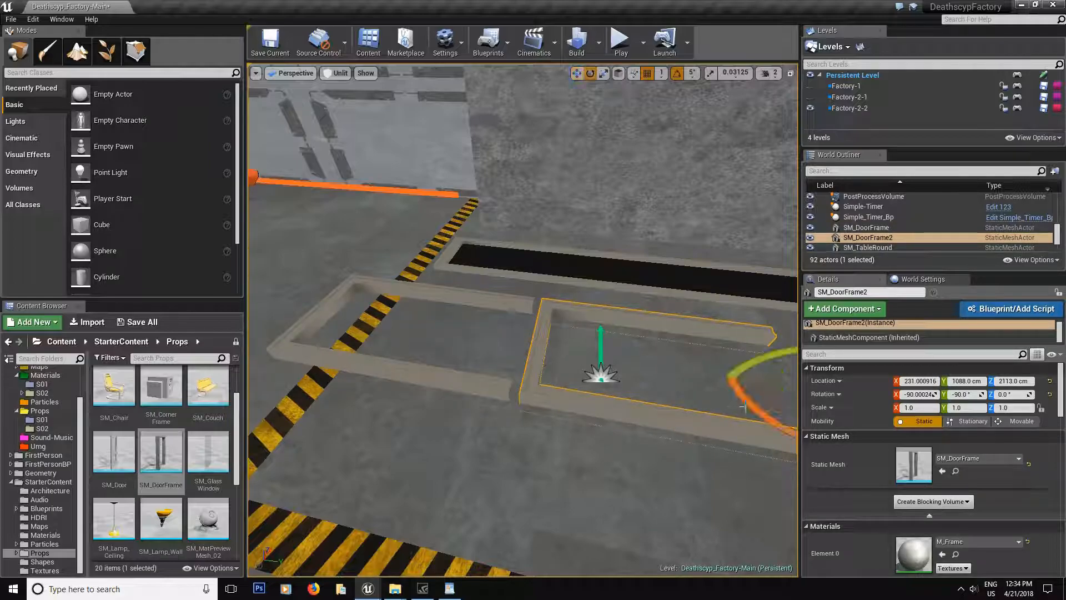
{"action": "left_click_drag", "start_coordinate": [764, 411], "coordinate": [730, 463]}
{"action": "right_click_drag", "start_coordinate": [707, 461], "coordinate": [770, 433]}
{"action": "key", "text": "r"}
{"action": "right_click_drag", "start_coordinate": [682, 360], "coordinate": [698, 361]}
{"action": "left_click_drag", "start_coordinate": [675, 353], "coordinate": [464, 387]}
{"action": "mouse_move", "coordinate": [482, 420]}
{"action": "right_mouse_down"}
{"action": "mouse_move", "coordinate": [439, 444]}
{"action": "mouse_move", "coordinate": [422, 478]}
{"action": "mouse_move", "coordinate": [491, 436]}
{"action": "right_mouse_up"}
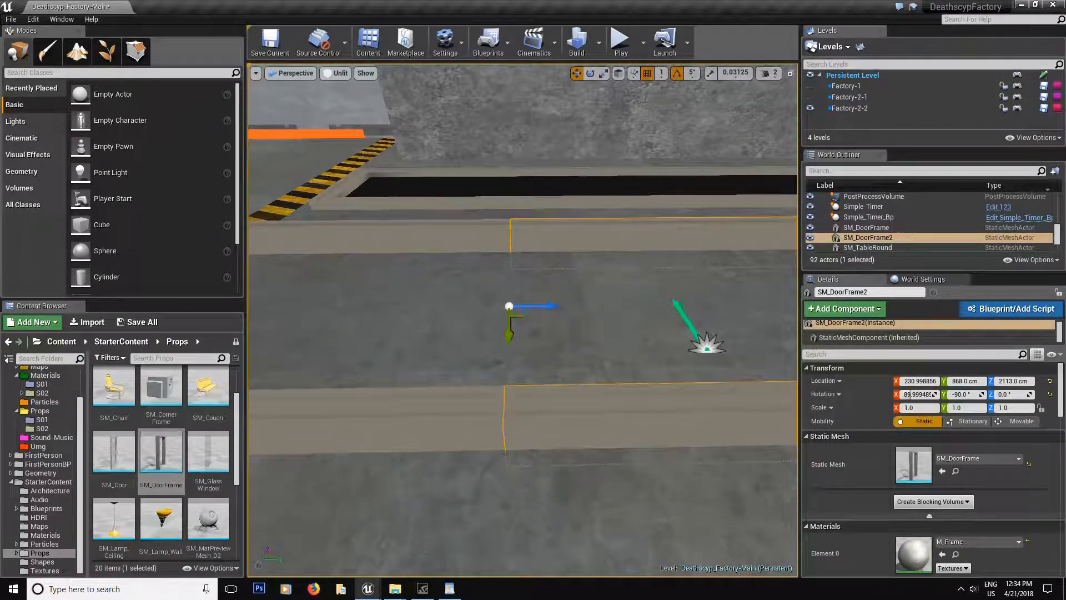
{"action": "left_click", "coordinate": [499, 372]}
{"action": "mouse_move", "coordinate": [500, 372]}
{"action": "right_mouse_down"}
{"action": "mouse_move", "coordinate": [445, 364]}
{"action": "mouse_move", "coordinate": [481, 384]}
{"action": "mouse_move", "coordinate": [425, 384]}
{"action": "mouse_move", "coordinate": [445, 372]}
{"action": "mouse_move", "coordinate": [394, 361]}
{"action": "right_mouse_up"}
{"action": "left_click", "coordinate": [533, 439]}
{"action": "left_click", "coordinate": [456, 411]}
- Place a cube inside the rectangular frame at Z 2110 cm and scale it to about 0.94 in X and 0.26 in Z
{"action": "left_click_drag", "start_coordinate": [119, 227], "coordinate": [618, 402]}
{"action": "right_click_drag", "start_coordinate": [617, 402], "coordinate": [522, 409]}
{"action": "key", "text": "r"}
{"action": "mouse_move", "coordinate": [635, 507]}
{"action": "left_mouse_down"}
{"action": "mouse_move", "coordinate": [608, 512]}
{"action": "mouse_move", "coordinate": [618, 510]}
{"action": "left_mouse_up"}
{"action": "right_click_drag", "start_coordinate": [618, 510], "coordinate": [616, 439]}
{"action": "left_click_drag", "start_coordinate": [496, 347], "coordinate": [496, 396]}
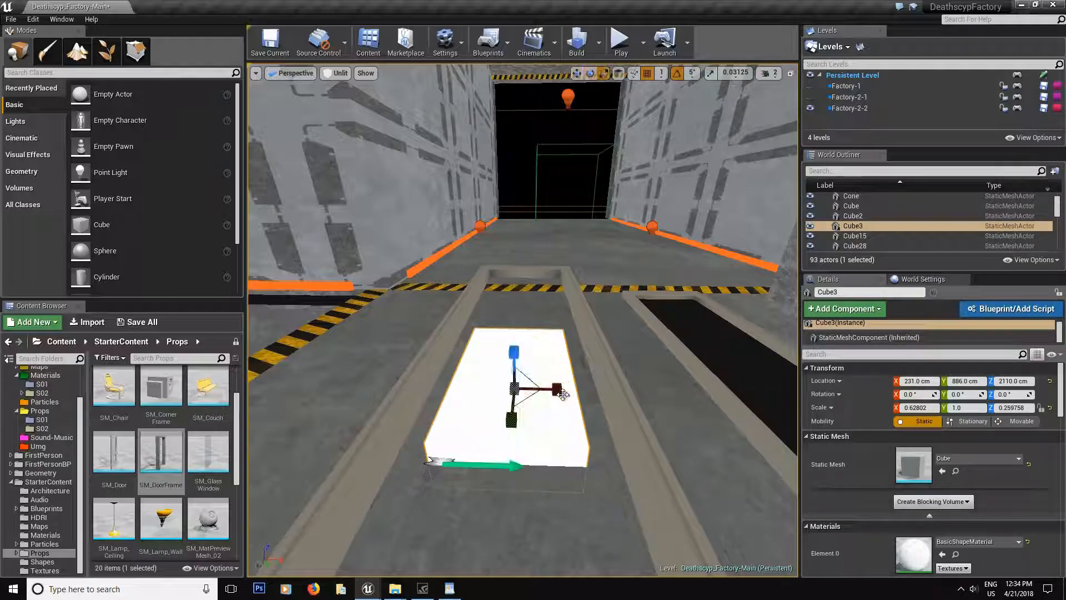
{"action": "left_click_drag", "start_coordinate": [563, 394], "coordinate": [568, 397]}
{"action": "right_click_drag", "start_coordinate": [572, 393], "coordinate": [708, 397]}
{"action": "right_click_drag", "start_coordinate": [598, 421], "coordinate": [680, 424]}
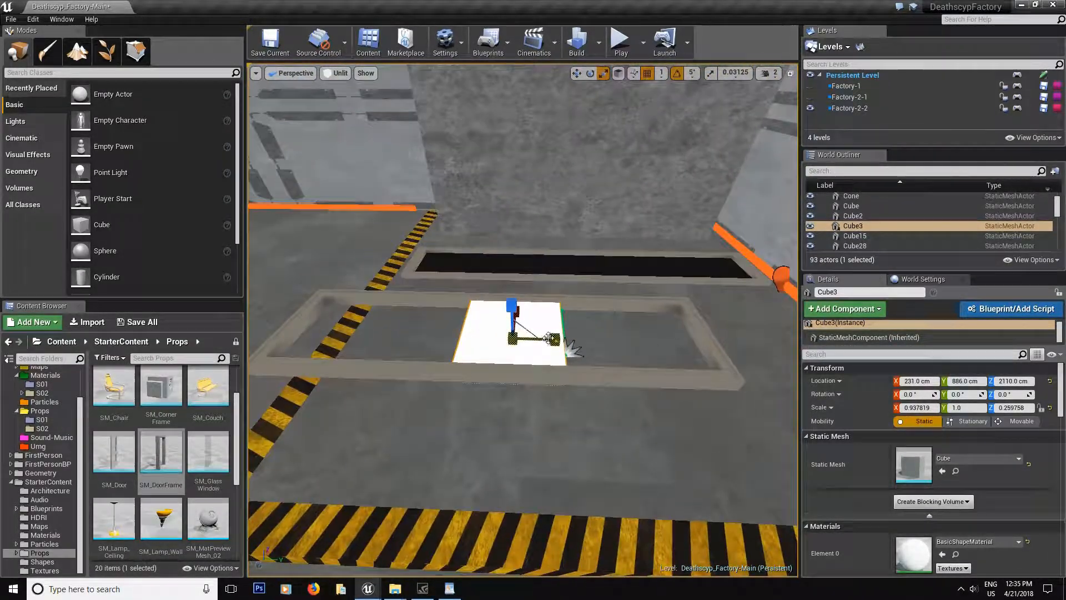
- Centre the cube at Y 870 cm and scale it to about 1.06 × 4.04 × 0.21 so it fills the frame opening
{"action": "left_click_drag", "start_coordinate": [555, 339], "coordinate": [600, 341]}
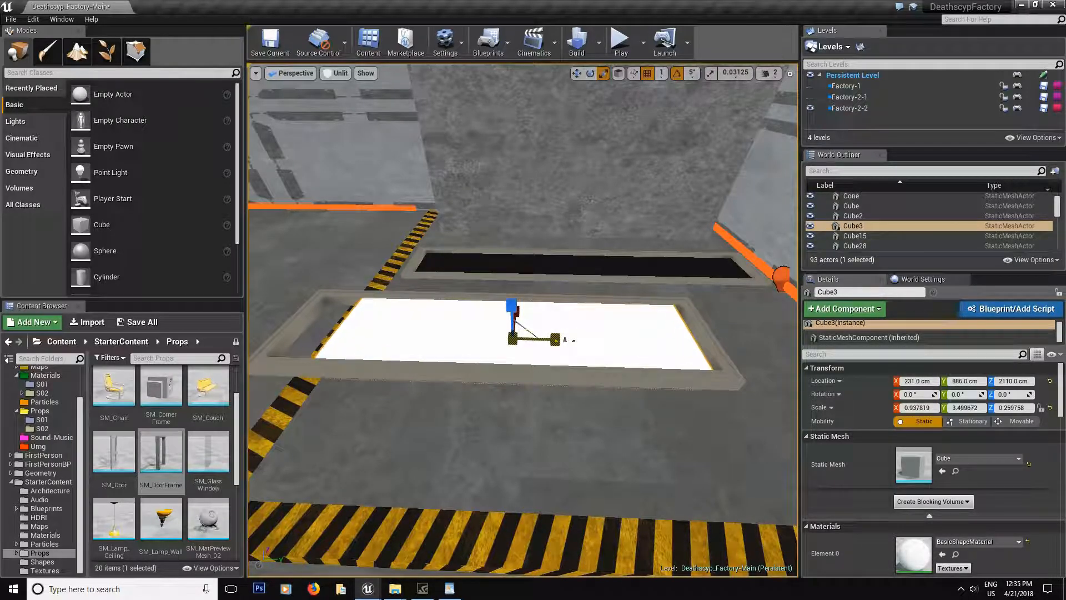
{"action": "right_click_drag", "start_coordinate": [587, 352], "coordinate": [525, 350]}
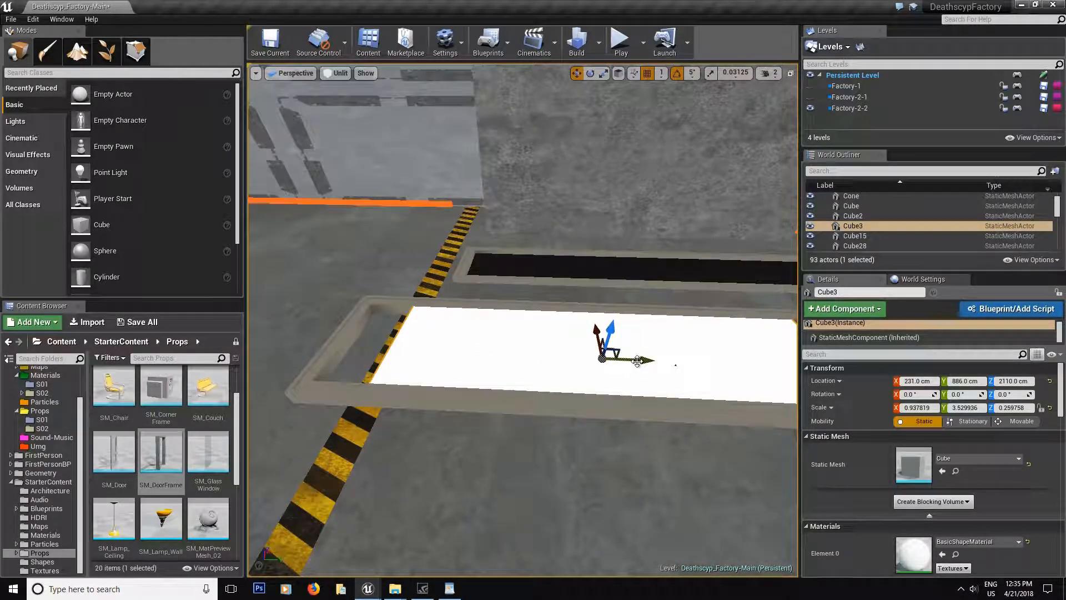
{"action": "mouse_move", "coordinate": [628, 359]}
{"action": "right_mouse_down"}
{"action": "mouse_move", "coordinate": [686, 364]}
{"action": "mouse_move", "coordinate": [629, 358]}
{"action": "right_mouse_up"}
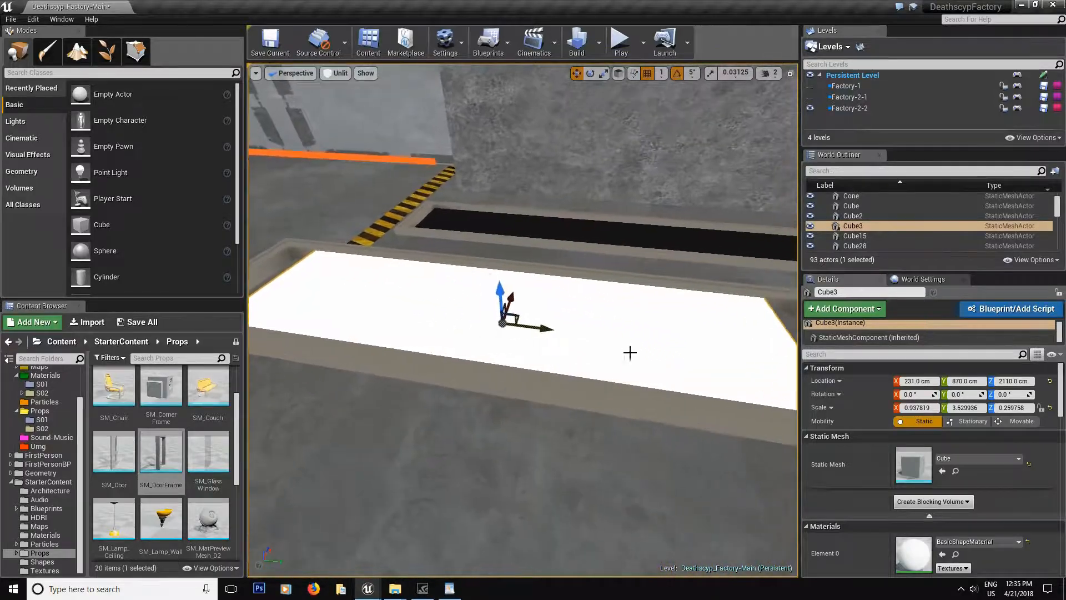
{"action": "key", "text": "e"}
{"action": "left_click_drag", "start_coordinate": [554, 329], "coordinate": [559, 330]}
{"action": "right_click_drag", "start_coordinate": [559, 330], "coordinate": [672, 363]}
{"action": "mouse_move", "coordinate": [500, 270]}
{"action": "right_mouse_down"}
{"action": "mouse_move", "coordinate": [498, 260]}
{"action": "mouse_move", "coordinate": [499, 269]}
{"action": "right_mouse_up"}
{"action": "key", "text": "w"}
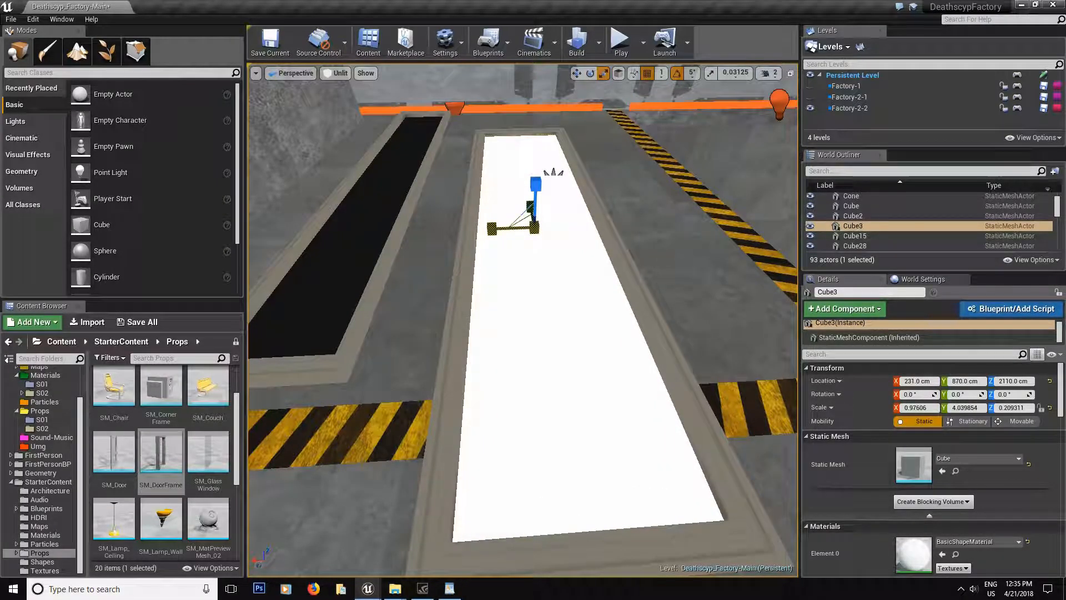
{"action": "right_click_drag", "start_coordinate": [491, 231], "coordinate": [406, 253]}
{"action": "right_click_drag", "start_coordinate": [440, 373], "coordinate": [483, 397]}
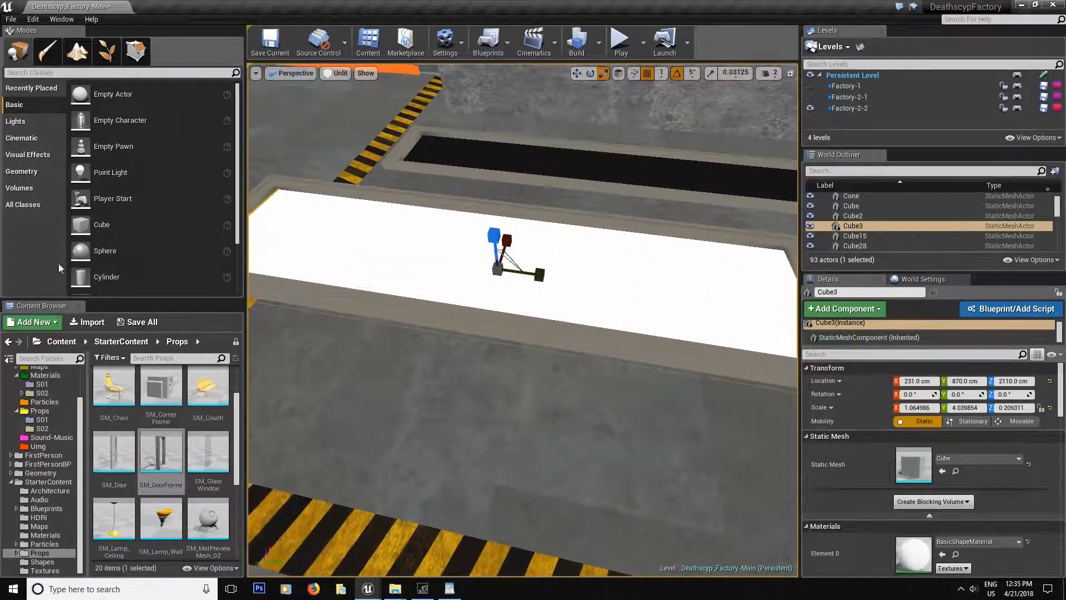
- Apply the Metal-Black material from the S02 materials to the cube and open that material to examine its nodes
{"action": "left_click", "coordinate": [42, 393]}
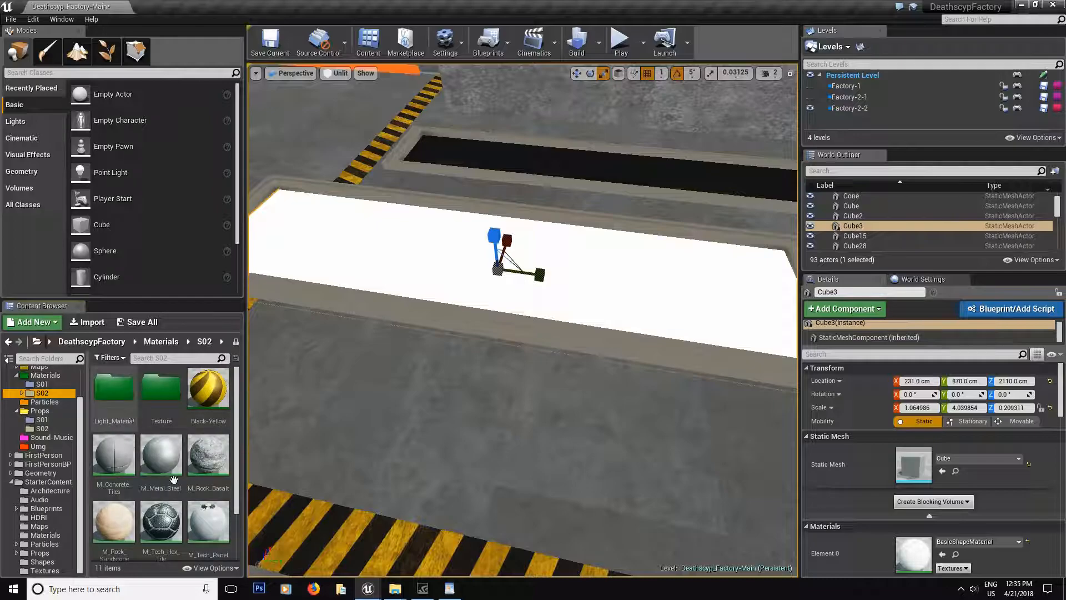
{"action": "left_click_drag", "start_coordinate": [127, 524], "coordinate": [428, 278]}
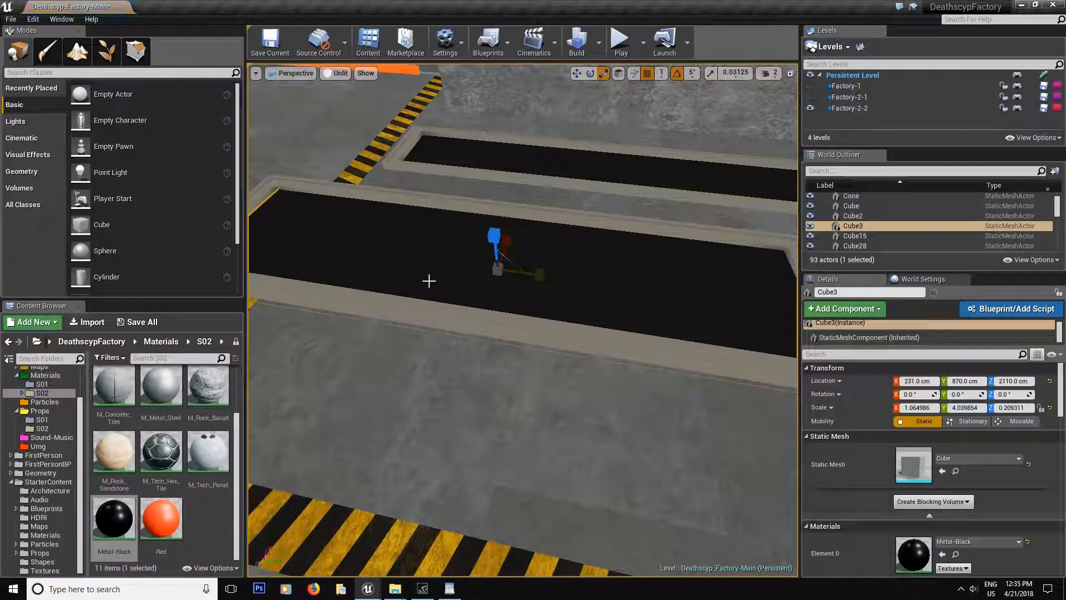
{"action": "right_click_drag", "start_coordinate": [428, 279], "coordinate": [444, 267]}
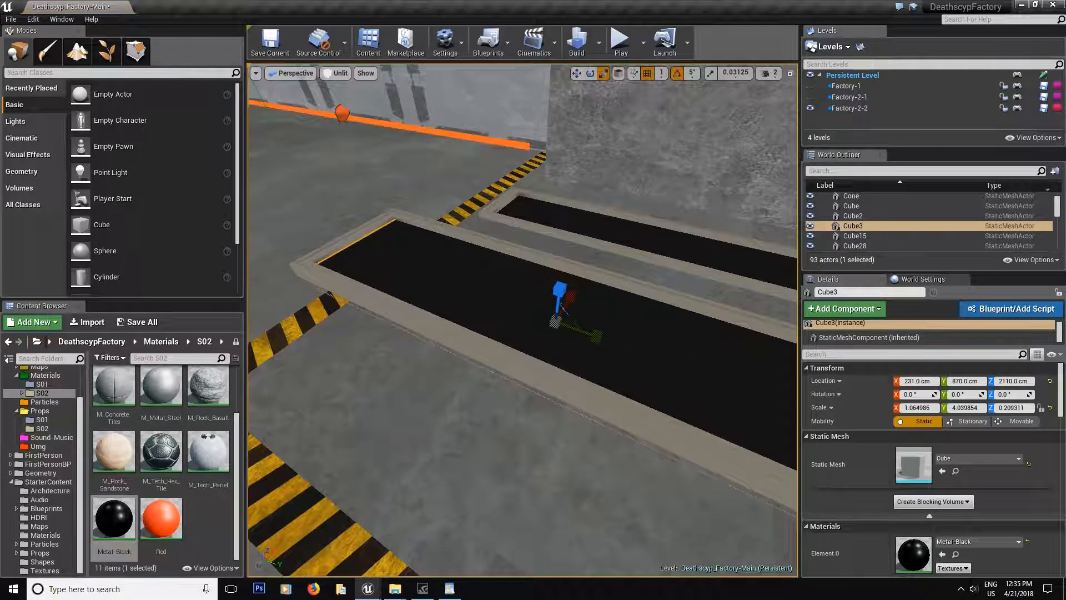
{"action": "double_click", "coordinate": [114, 518]}
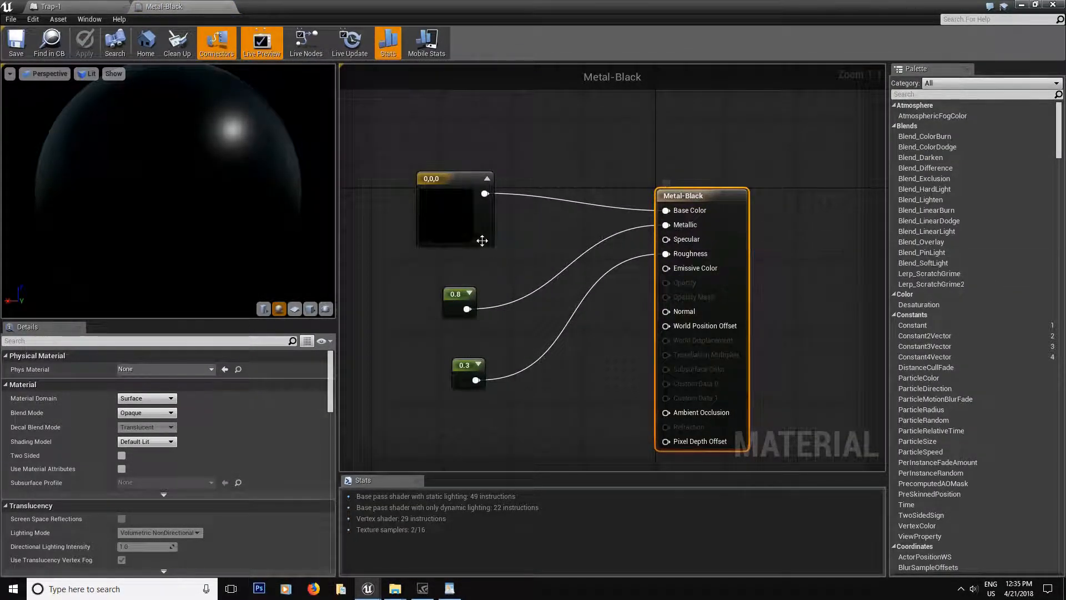
- Select both door frames and the cube in the level and start merging them with Merge Actors
{"action": "left_click", "coordinate": [229, 8]}
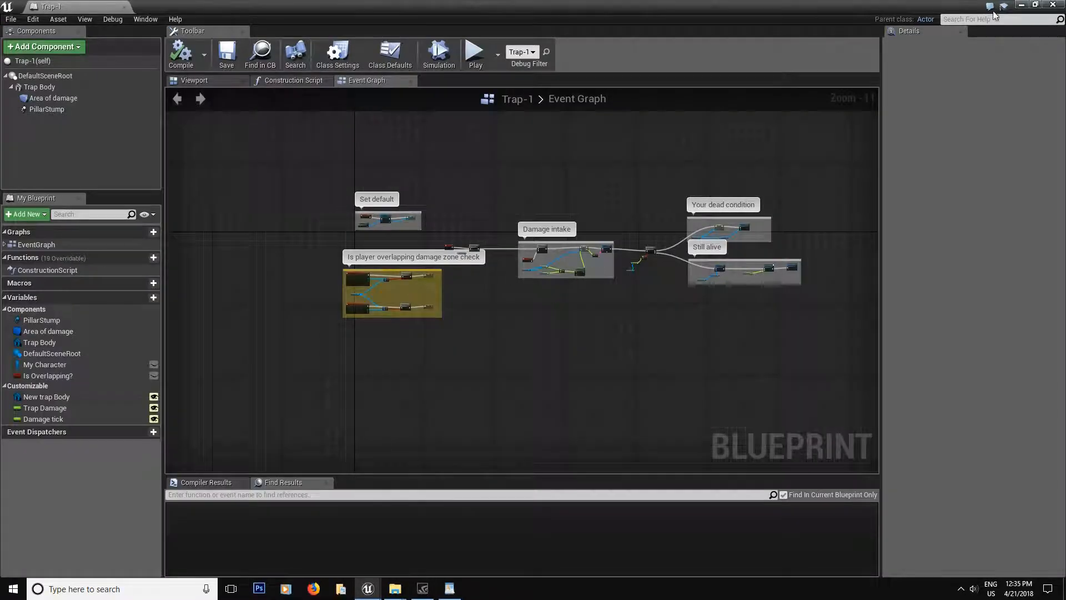
{"action": "left_click", "coordinate": [1021, 5]}
{"action": "mouse_move", "coordinate": [430, 315]}
{"action": "right_mouse_down"}
{"action": "mouse_move", "coordinate": [544, 311]}
{"action": "mouse_move", "coordinate": [430, 315]}
{"action": "right_mouse_up"}
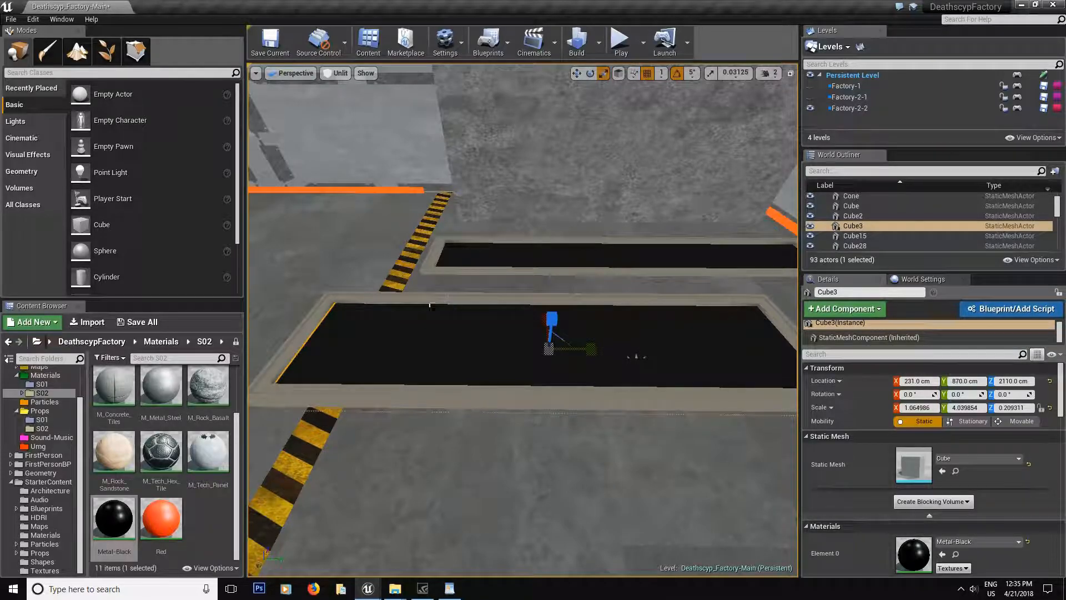
{"action": "left_click", "coordinate": [468, 301]}
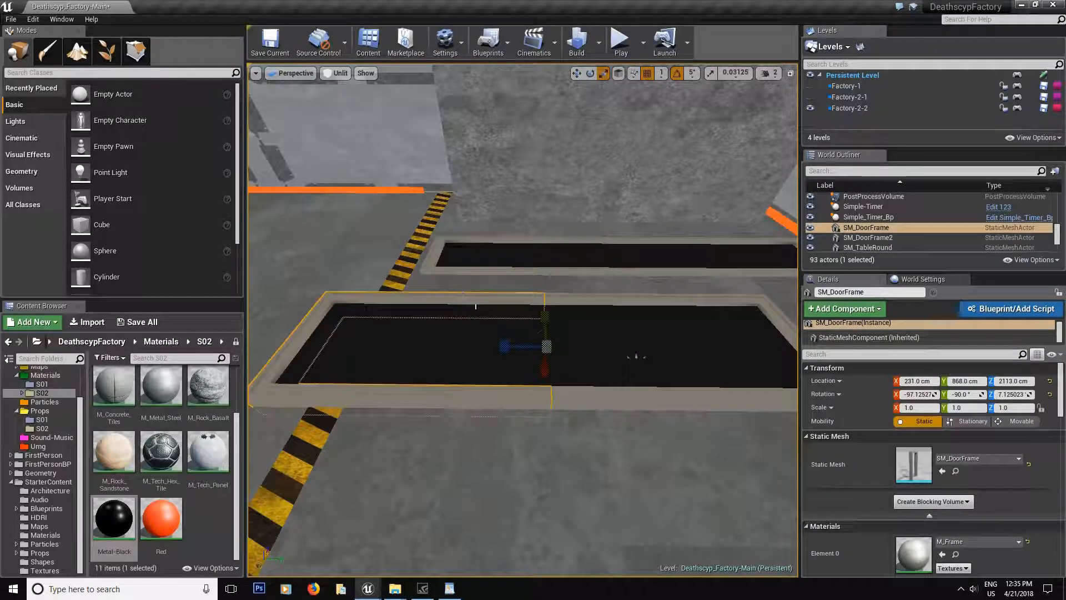
{"action": "left_click", "coordinate": [608, 304], "text": "ctrl"}
{"action": "left_click", "coordinate": [495, 347], "text": "ctrl"}
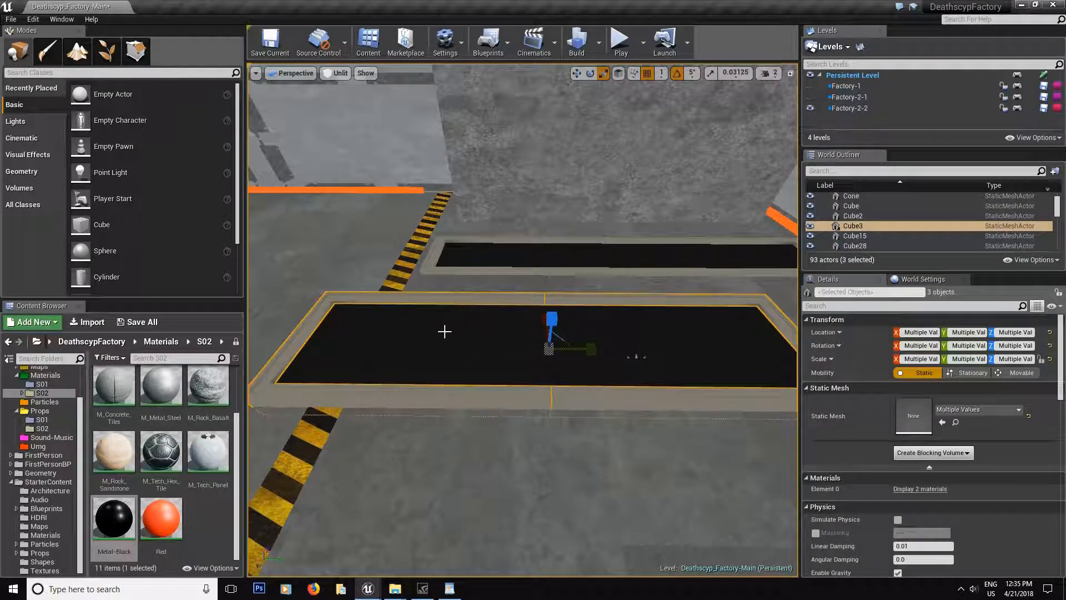
{"action": "left_click", "coordinate": [55, 21]}
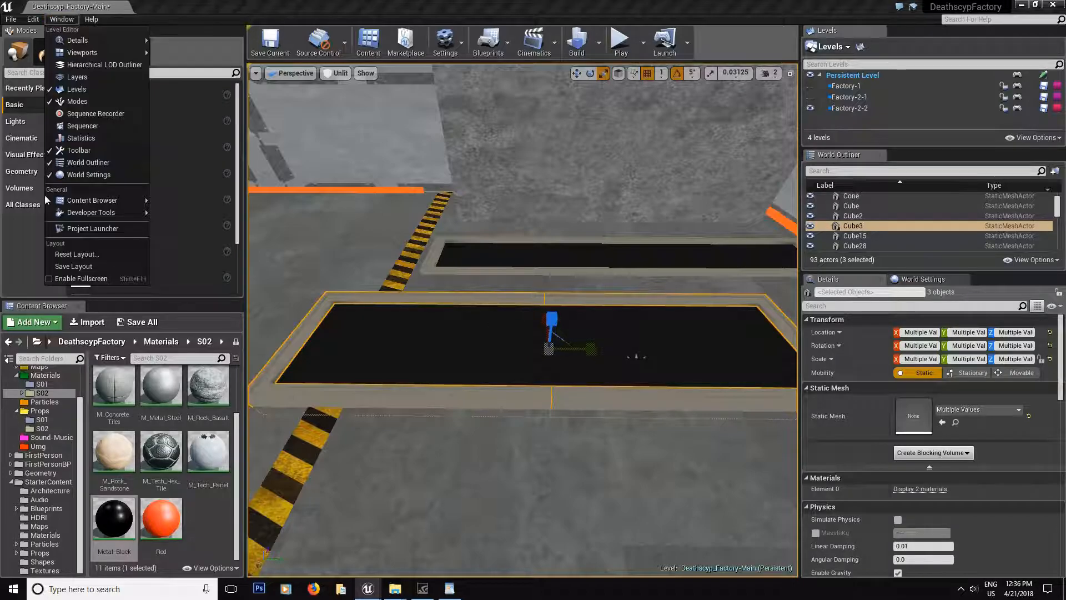
{"action": "mouse_move", "coordinate": [78, 212]}
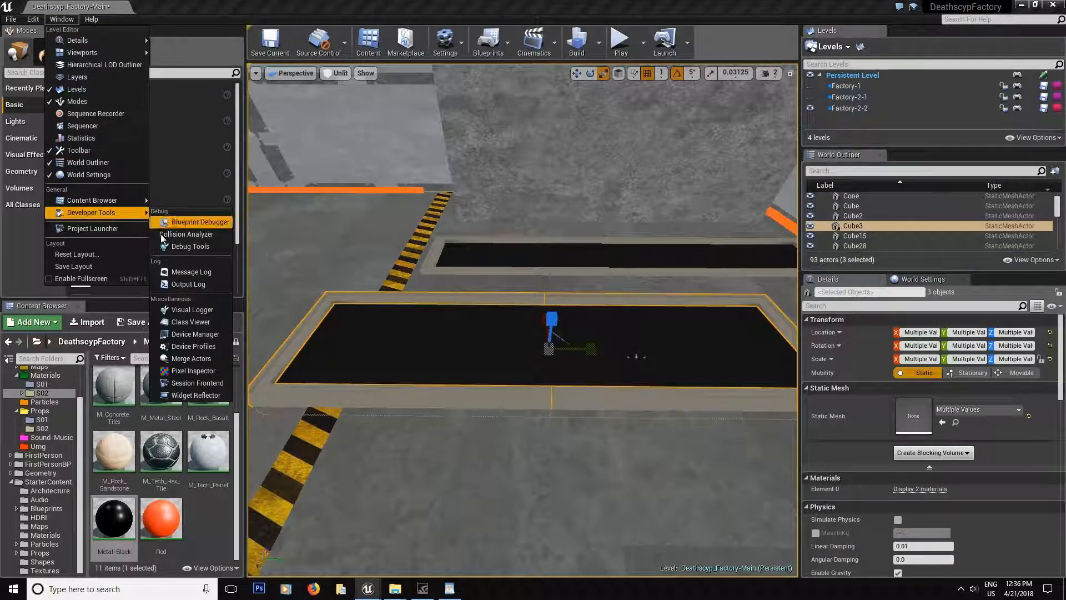
{"action": "left_click", "coordinate": [191, 358]}
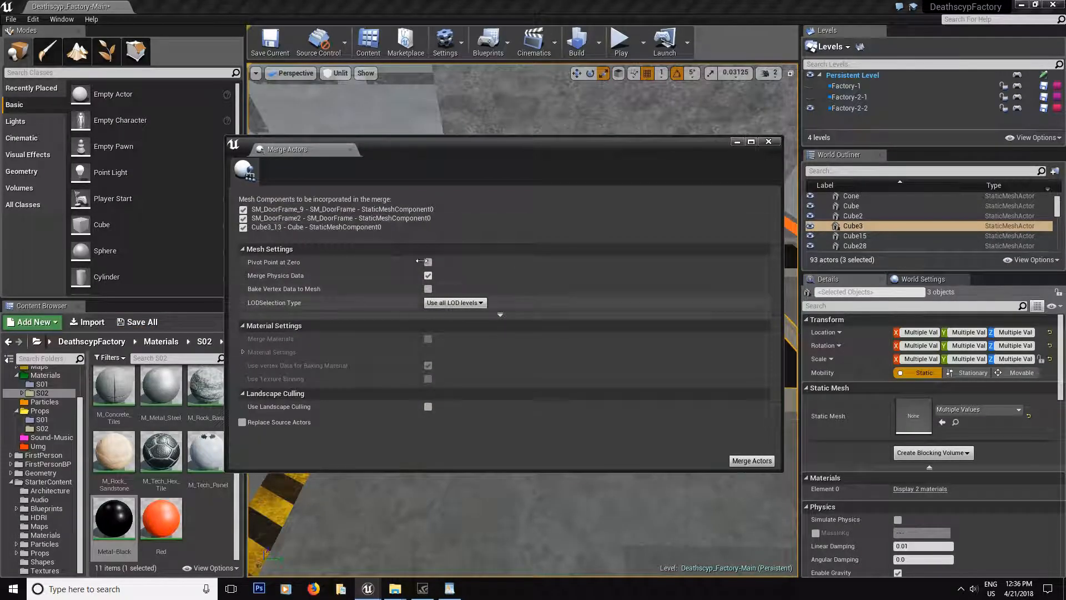
{"action": "left_click", "coordinate": [751, 461]}
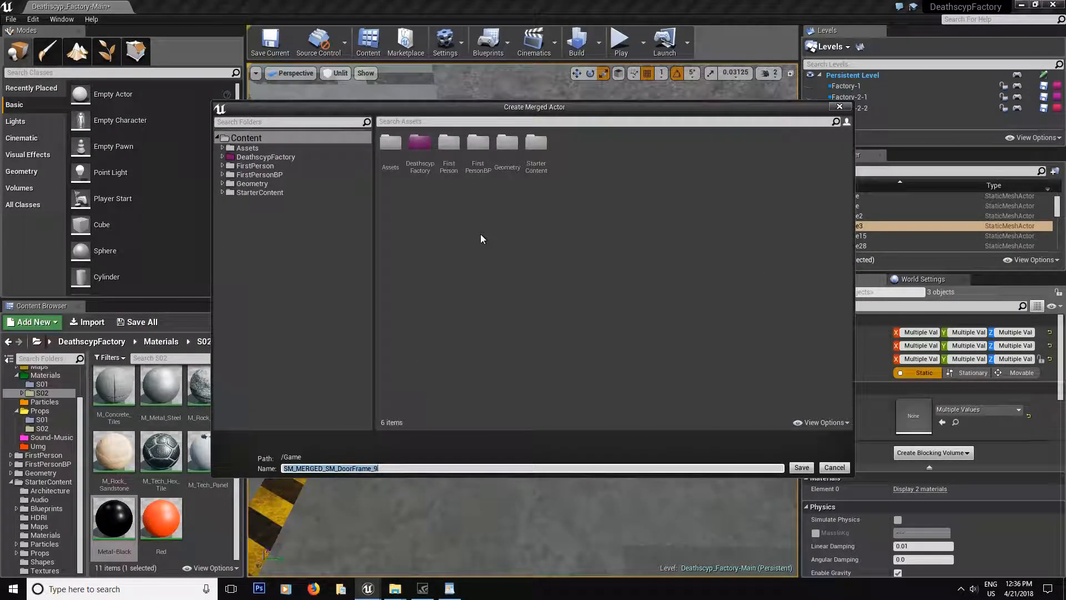
- Browse to DeathscypFactory/Props/S02 as the destination for the merged mesh, then cancel the merge
{"action": "double_click", "coordinate": [420, 145]}
{"action": "left_click", "coordinate": [515, 146]}
{"action": "double_click", "coordinate": [515, 145]}
{"action": "left_click", "coordinate": [384, 469]}
{"action": "double_click", "coordinate": [419, 156]}
{"action": "left_click", "coordinate": [385, 469]}
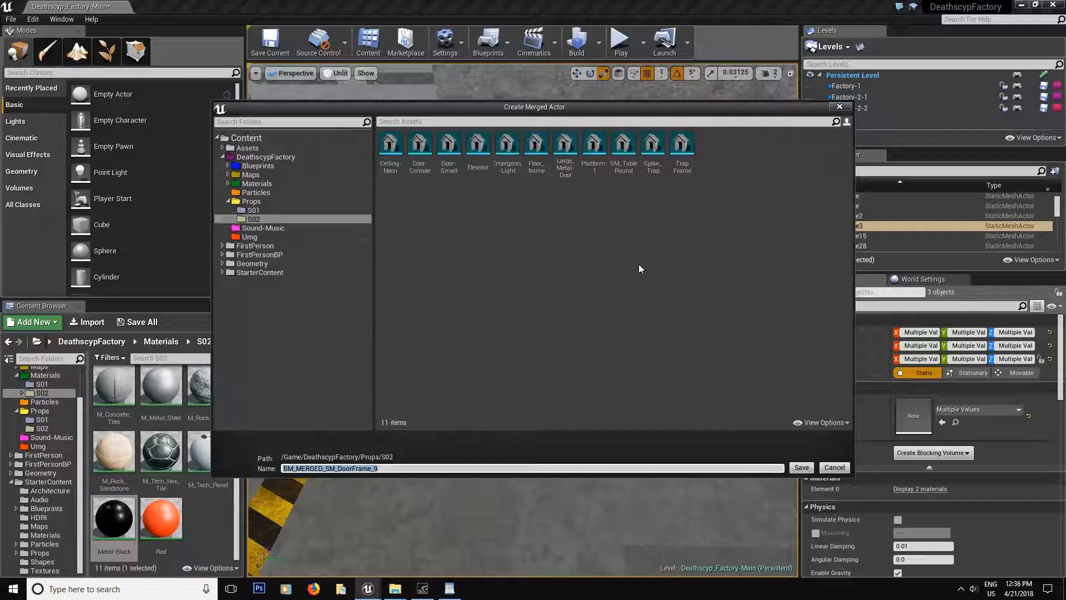
{"action": "left_click", "coordinate": [840, 469]}
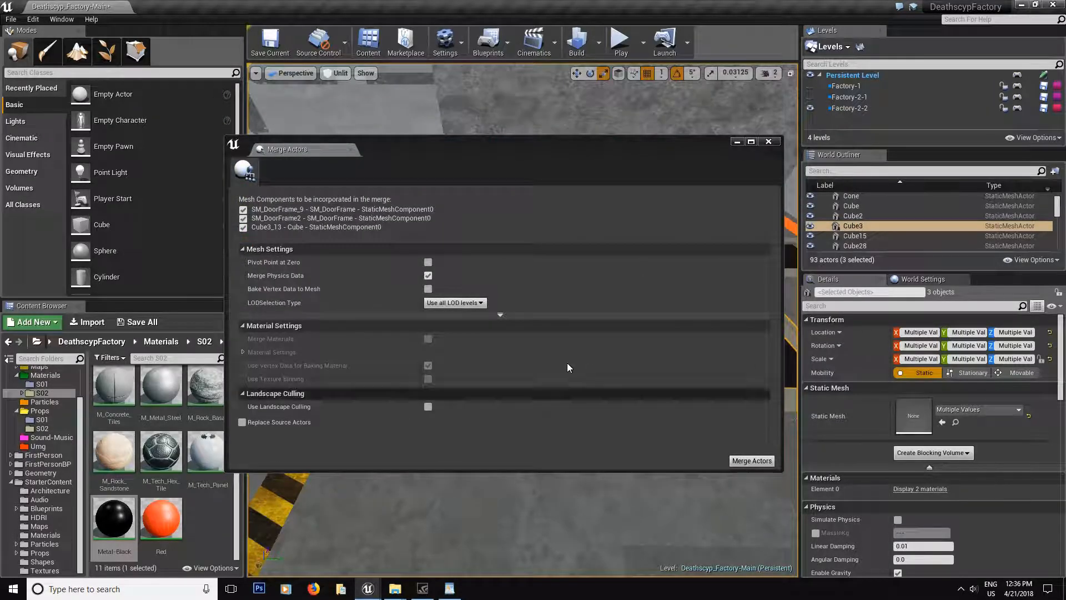
{"action": "left_click", "coordinate": [766, 143]}
- Delete the black cube and both door frames from the level and save the map
{"action": "left_click", "coordinate": [487, 345]}
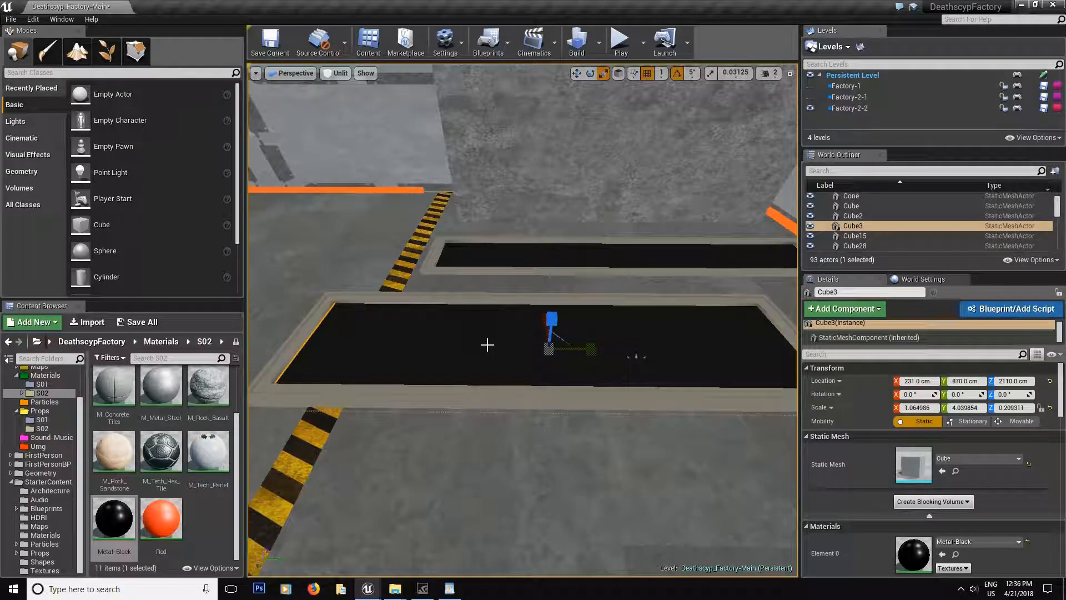
{"action": "key", "text": "Delete"}
{"action": "left_click", "coordinate": [457, 404]}
{"action": "key", "text": "Delete"}
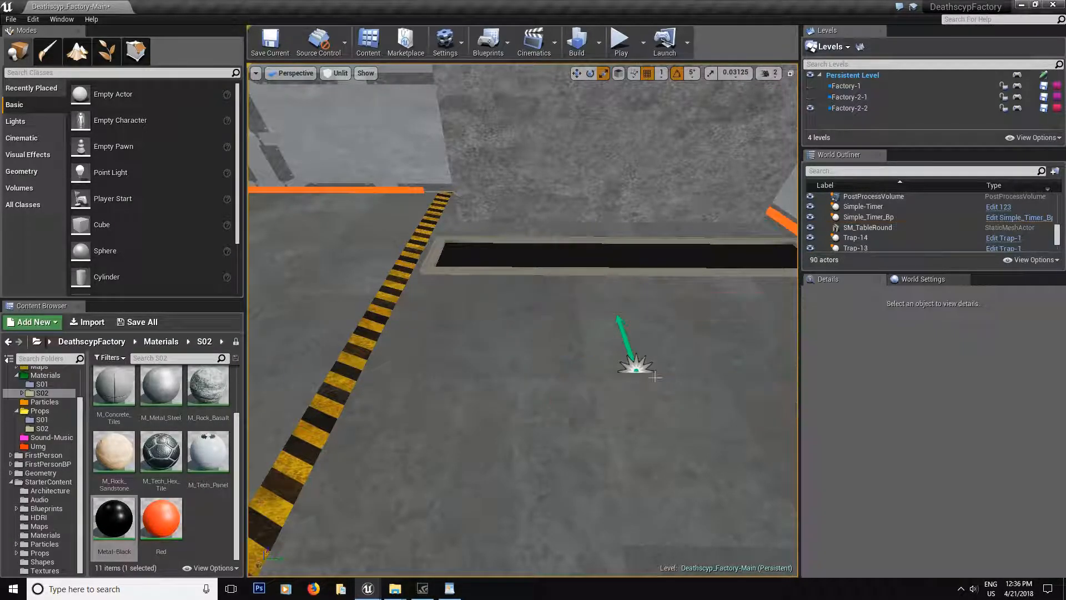
{"action": "left_click", "coordinate": [152, 324]}
{"action": "left_click", "coordinate": [632, 396]}
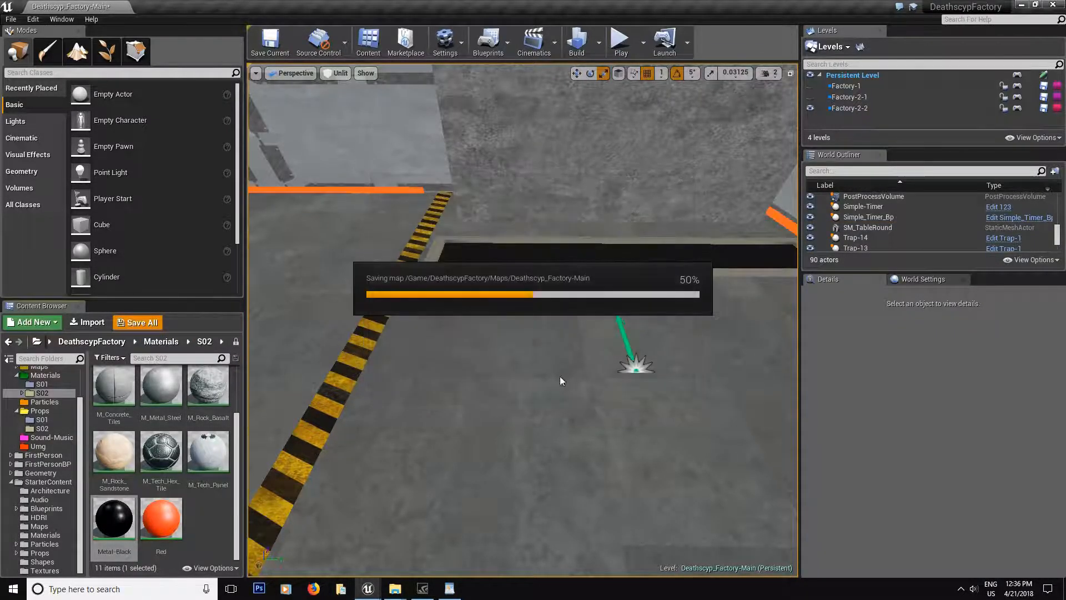
- Copy P_Sparks from the StarterContent Particles folder into the DeathscypFactory Particles folder and save the copy
{"action": "mouse_move", "coordinate": [445, 388]}
{"action": "right_mouse_down"}
{"action": "mouse_move", "coordinate": [508, 395]}
{"action": "mouse_move", "coordinate": [447, 393]}
{"action": "right_mouse_up"}
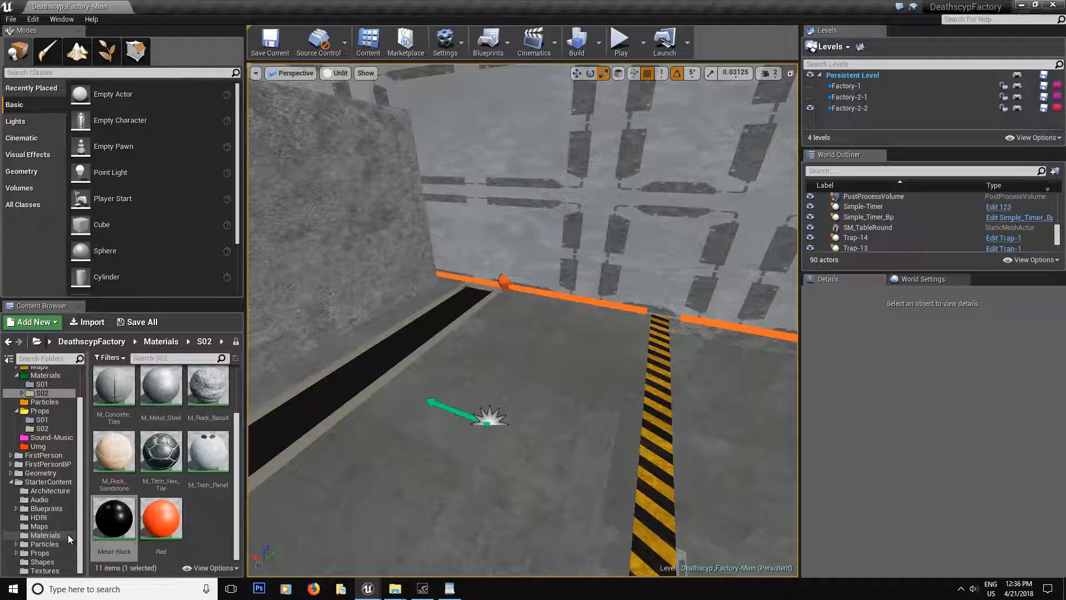
{"action": "left_click", "coordinate": [51, 537]}
{"action": "left_click", "coordinate": [48, 544]}
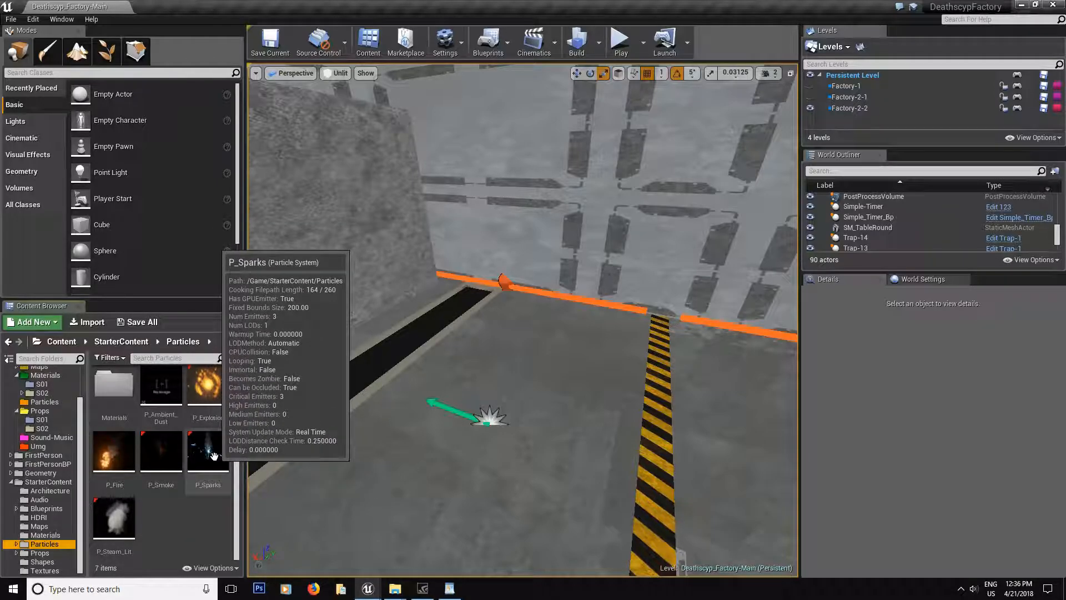
{"action": "left_click_drag", "start_coordinate": [214, 456], "coordinate": [65, 401]}
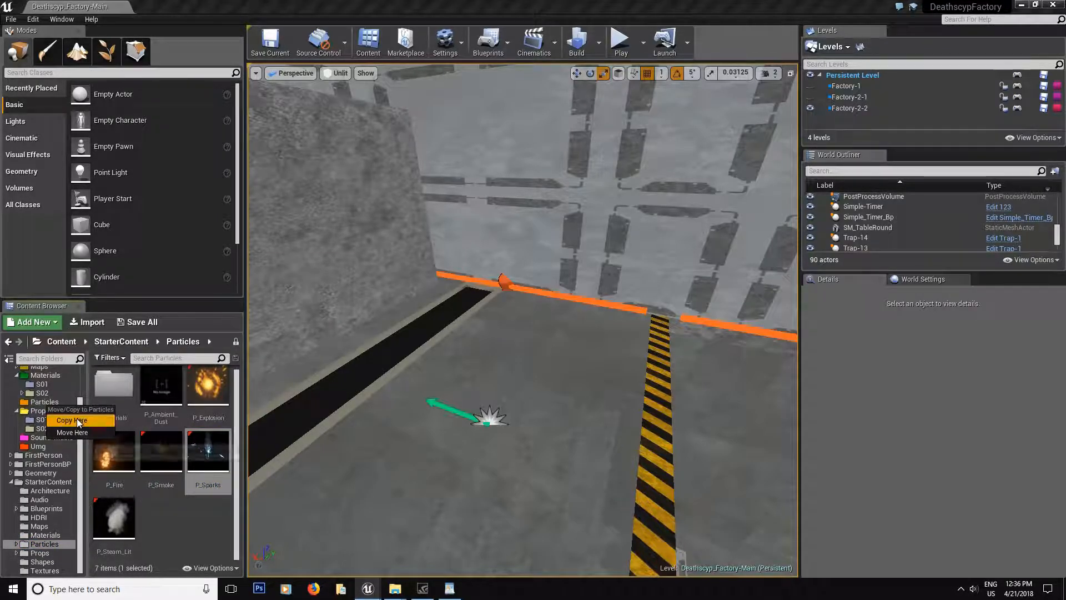
{"action": "left_click", "coordinate": [78, 420]}
{"action": "left_click", "coordinate": [49, 402]}
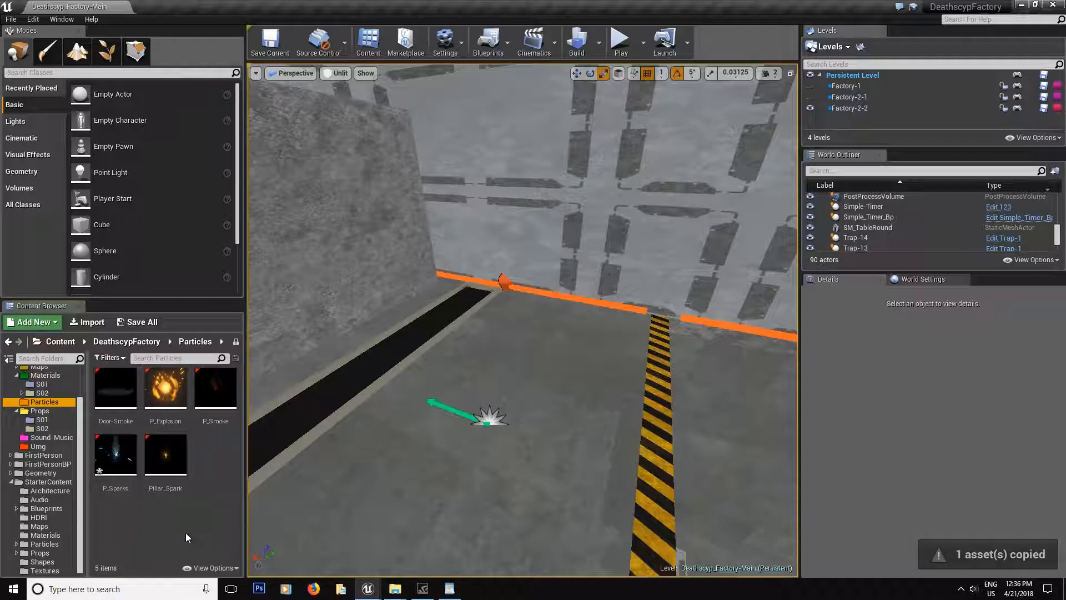
{"action": "left_click", "coordinate": [115, 455]}
{"action": "left_click", "coordinate": [145, 323]}
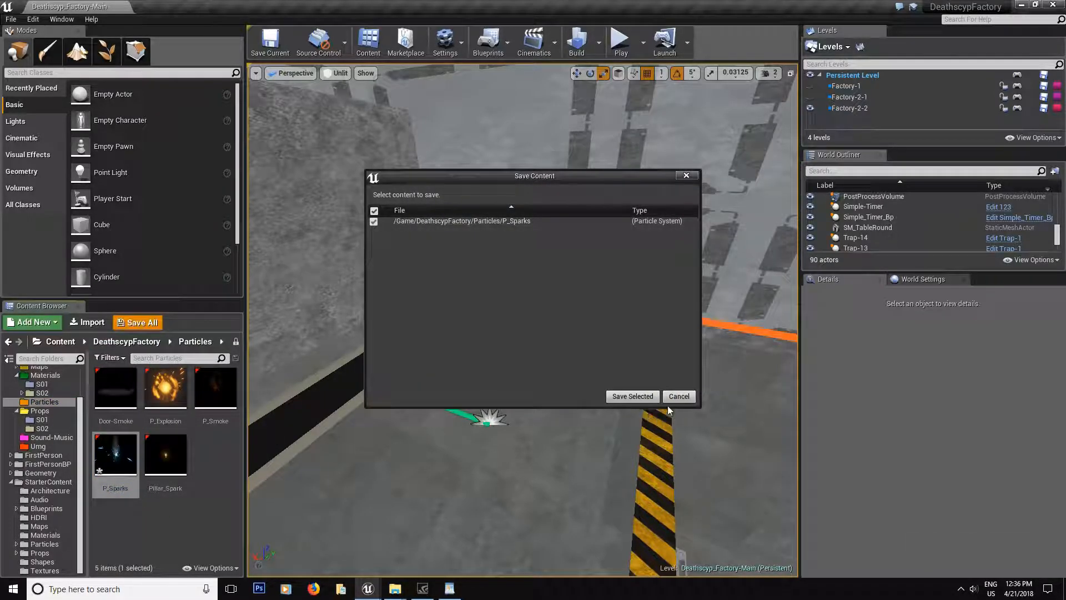
{"action": "left_click", "coordinate": [633, 396]}
{"action": "left_click", "coordinate": [214, 506]}
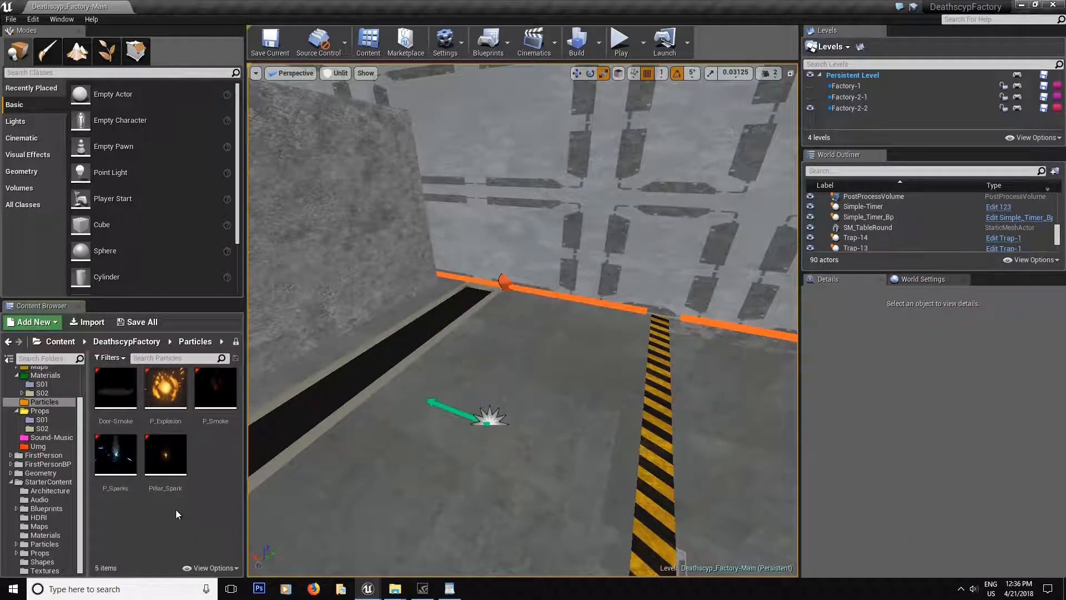
- Examine the emitters of the existing Pillar_Spark particle system and return to the level
{"action": "left_click", "coordinate": [168, 470]}
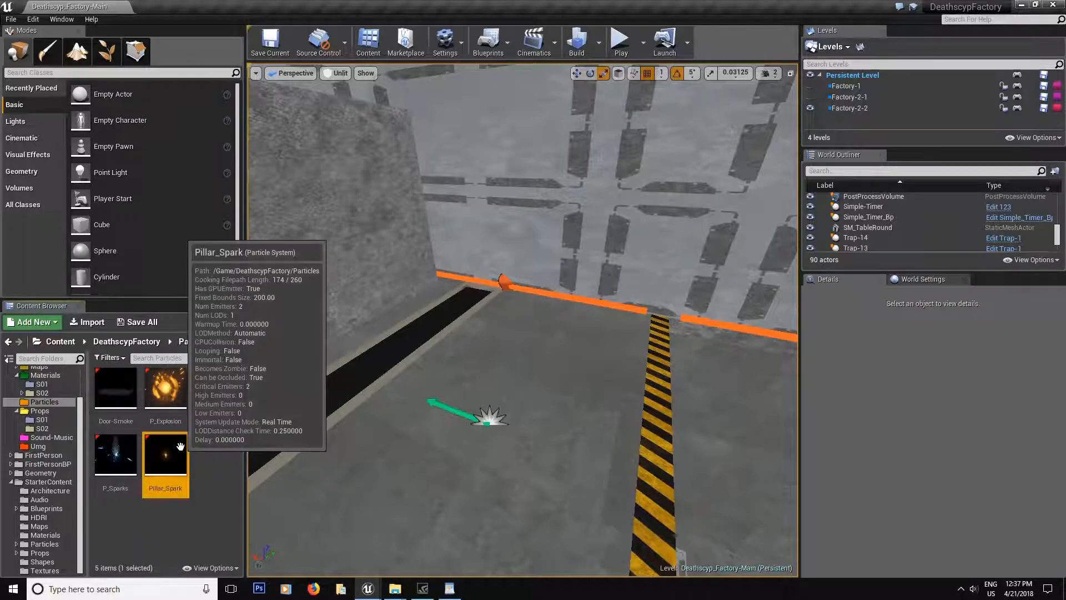
{"action": "double_click", "coordinate": [180, 446]}
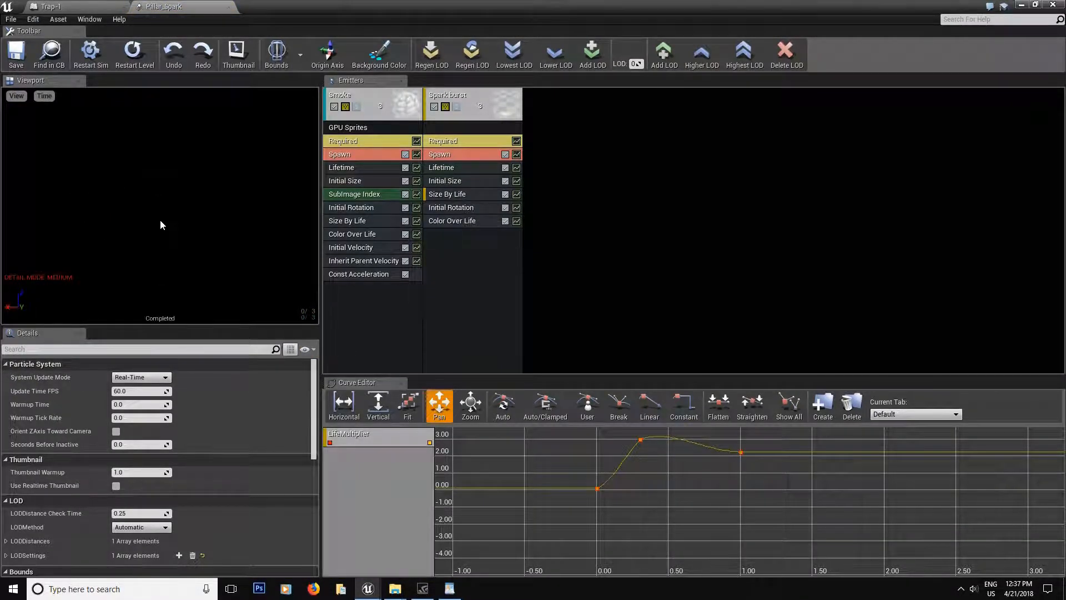
{"action": "left_click", "coordinate": [228, 6]}
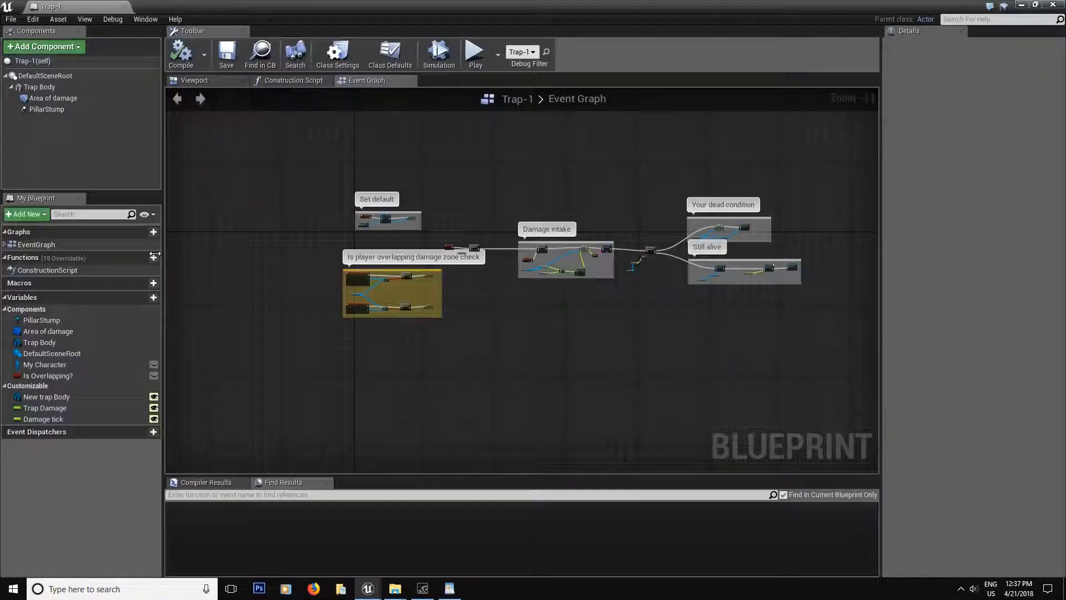
{"action": "left_click", "coordinate": [1023, 6]}
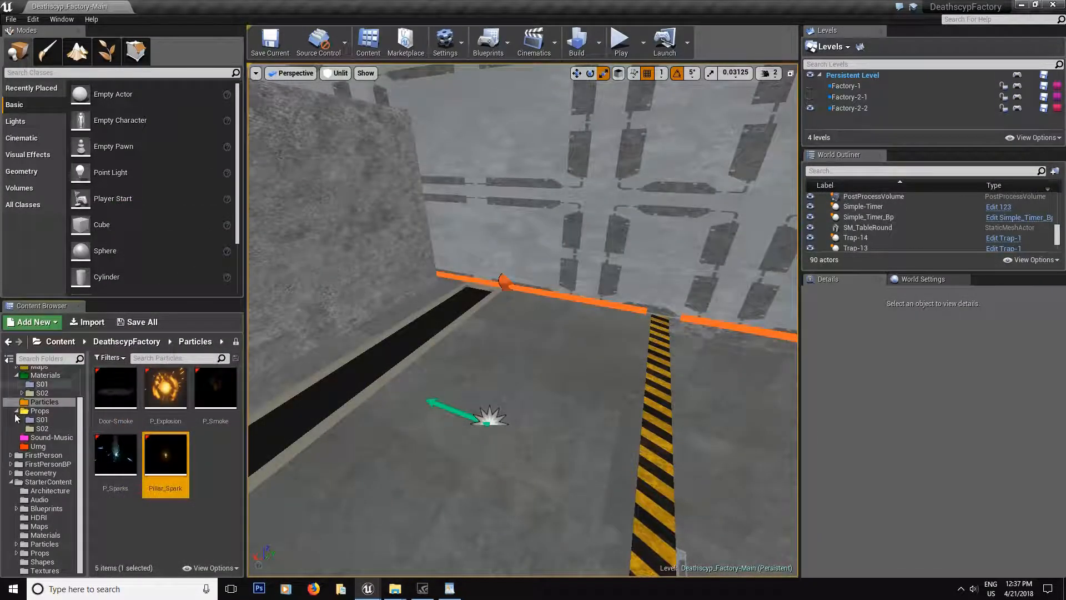
- Open the copied P_Sparks and temporarily disable its Smoke and Sparks emitters to preview Spark burst alone
{"action": "left_click", "coordinate": [119, 466]}
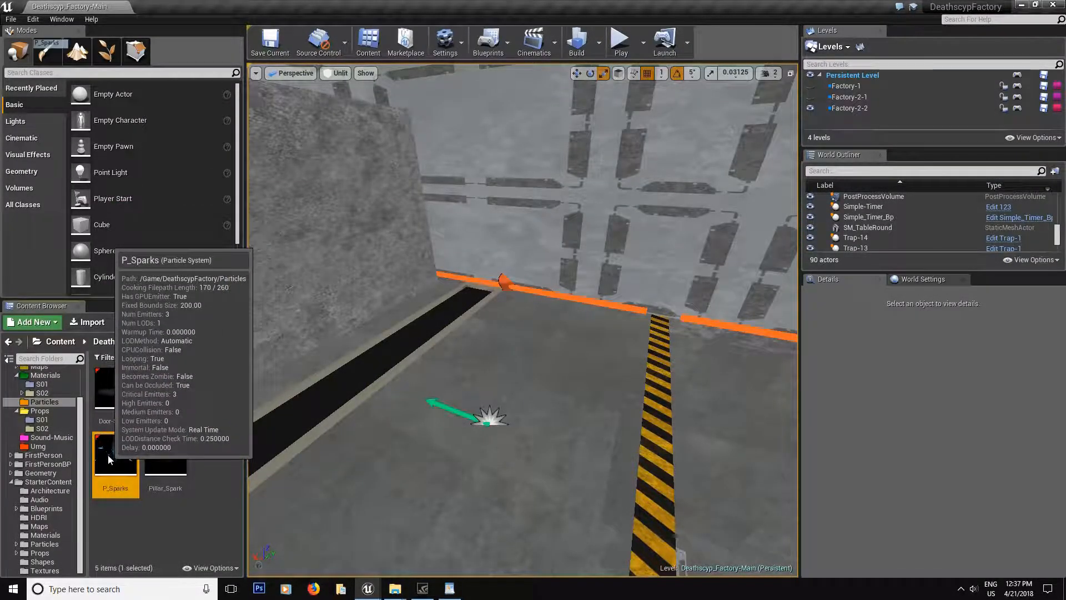
{"action": "double_click", "coordinate": [107, 455]}
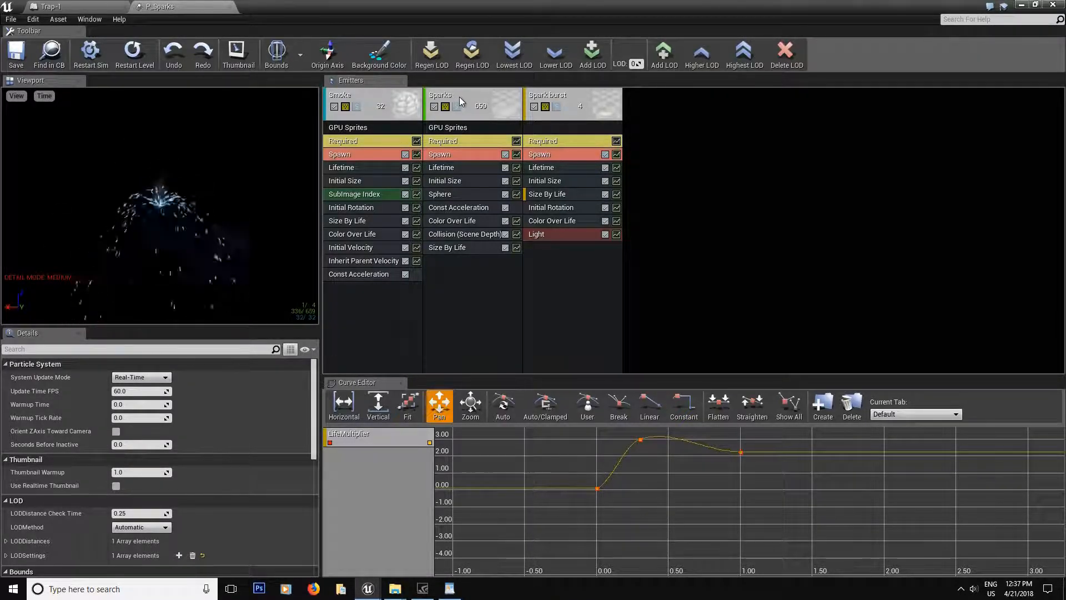
{"action": "left_click", "coordinate": [500, 97]}
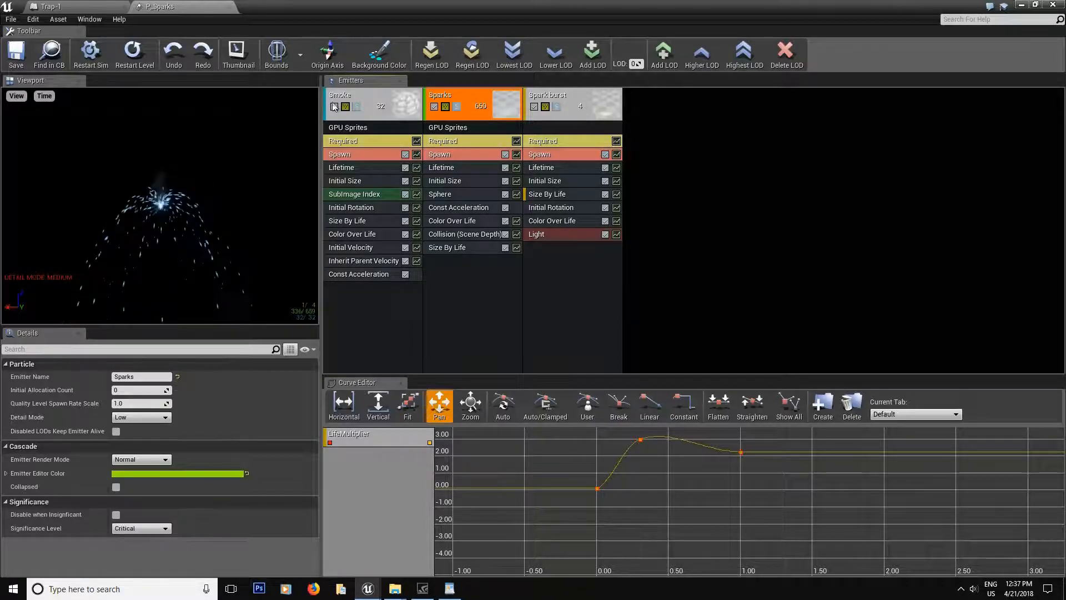
{"action": "left_click", "coordinate": [334, 106]}
{"action": "left_click", "coordinate": [434, 106]}
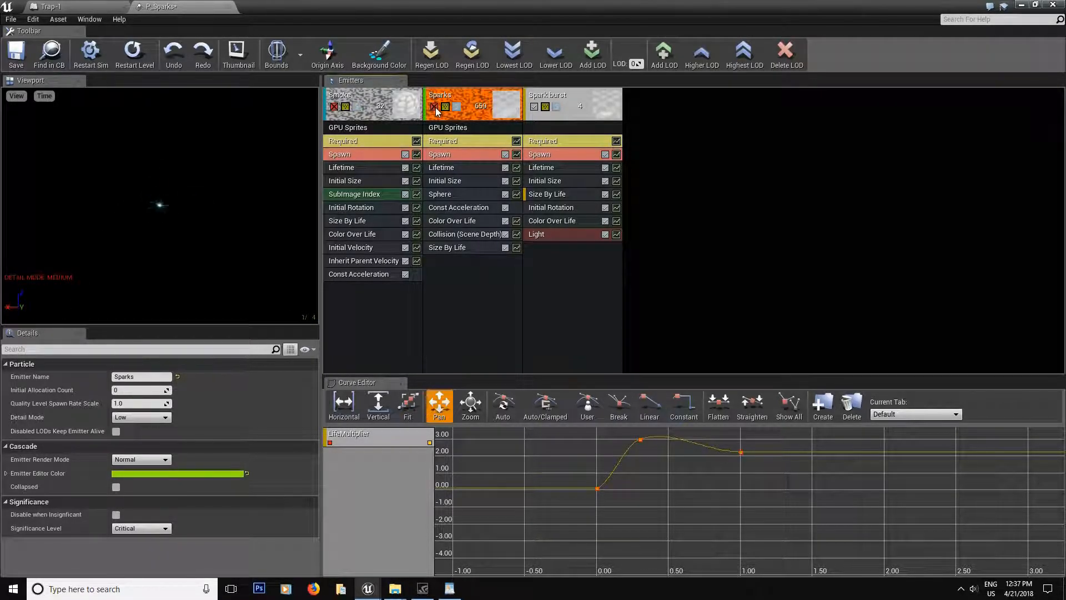
{"action": "left_click", "coordinate": [572, 100]}
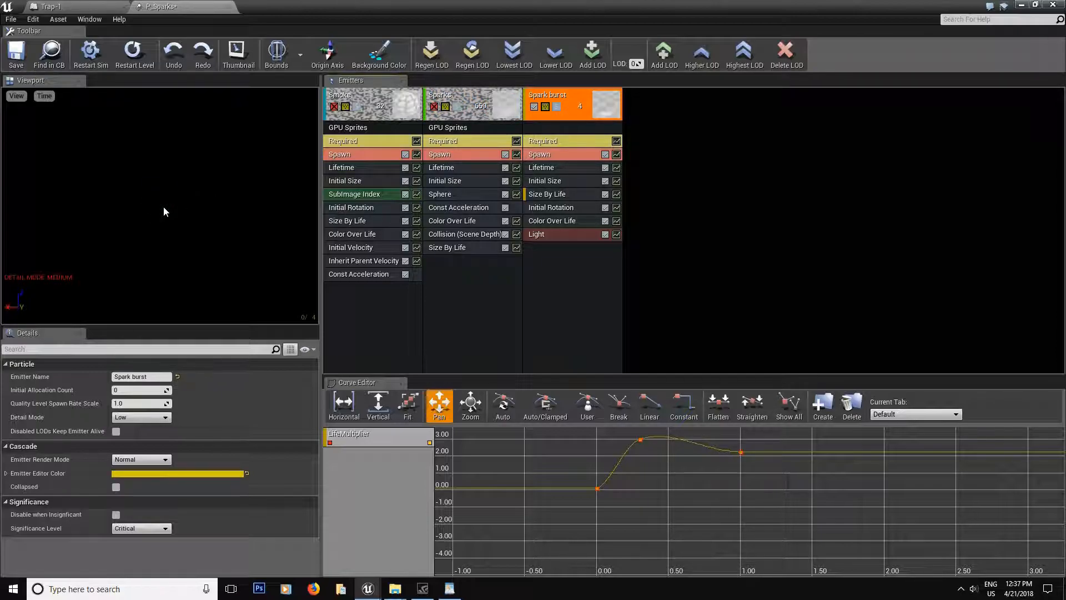
- Delete the Sparks emitter from P_Sparks and re-enable the Smoke emitter
{"action": "left_click", "coordinate": [472, 111]}
{"action": "left_click", "coordinate": [435, 107]}
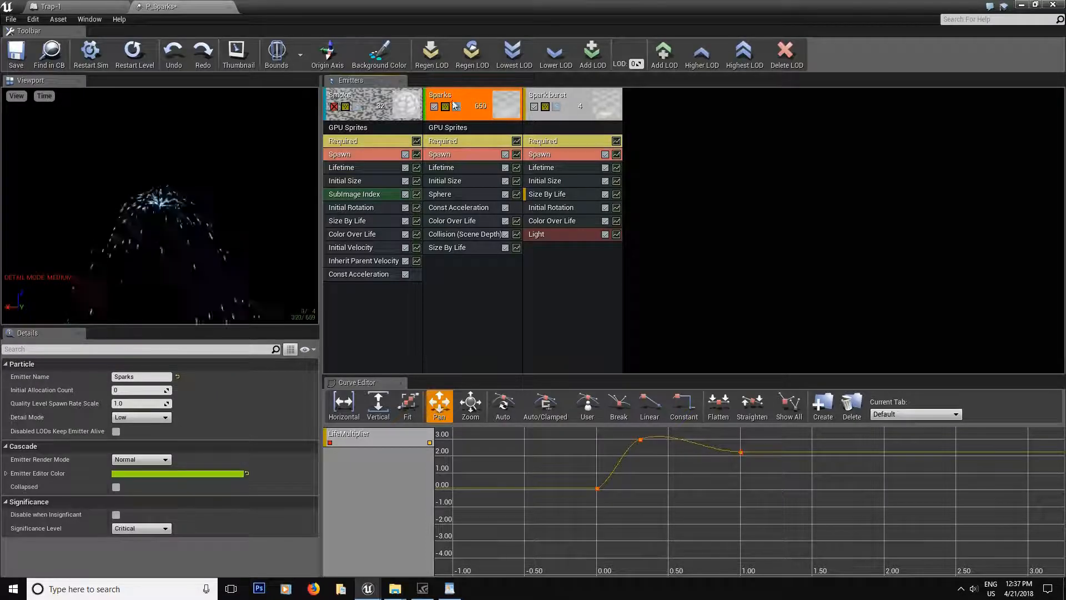
{"action": "key", "text": "Delete"}
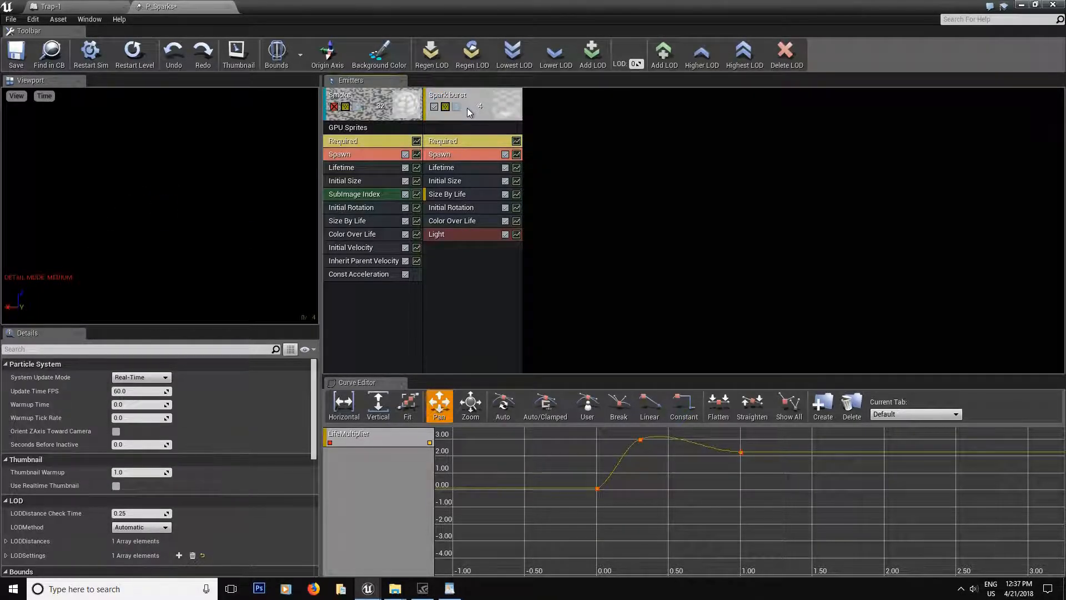
{"action": "left_click", "coordinate": [359, 111]}
{"action": "left_click", "coordinate": [334, 107]}
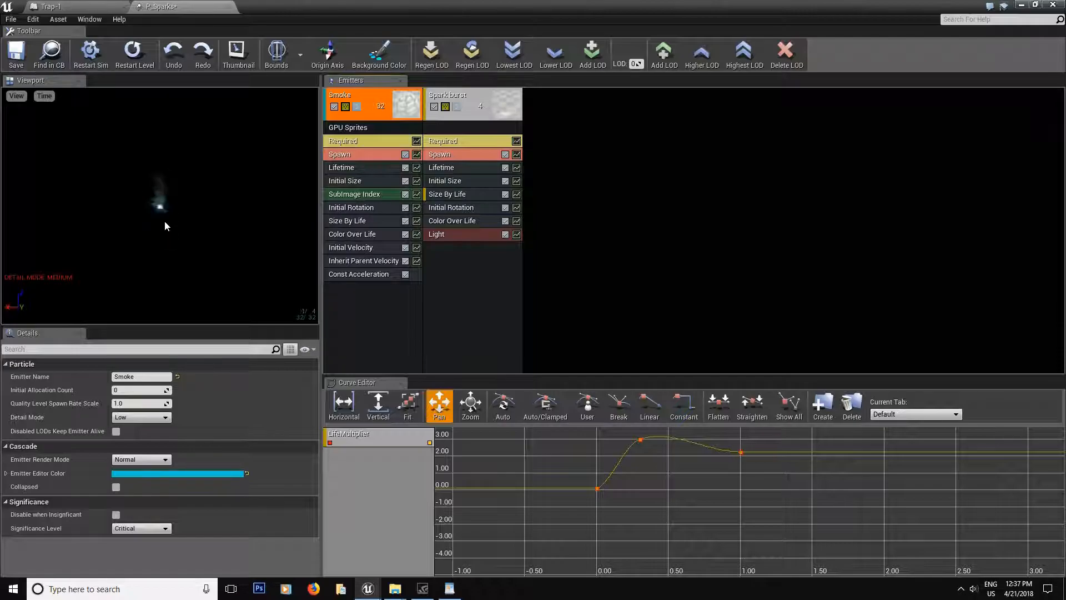
- Set the Smoke emitter's constant spawn rate to 1
{"action": "left_click", "coordinate": [350, 155]}
{"action": "left_click", "coordinate": [128, 403]}
{"action": "type", "text": "1"}
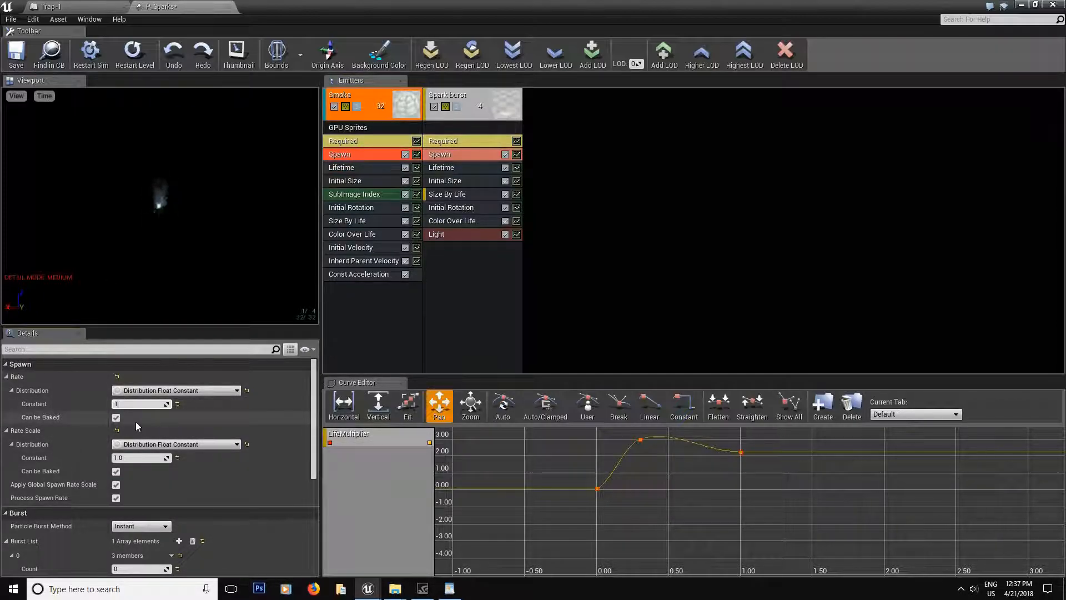
- Set the Spark burst emitter's constant spawn rate to 1 and save the particle system
{"action": "left_click", "coordinate": [442, 167]}
{"action": "left_click", "coordinate": [440, 154]}
{"action": "left_click", "coordinate": [145, 404]}
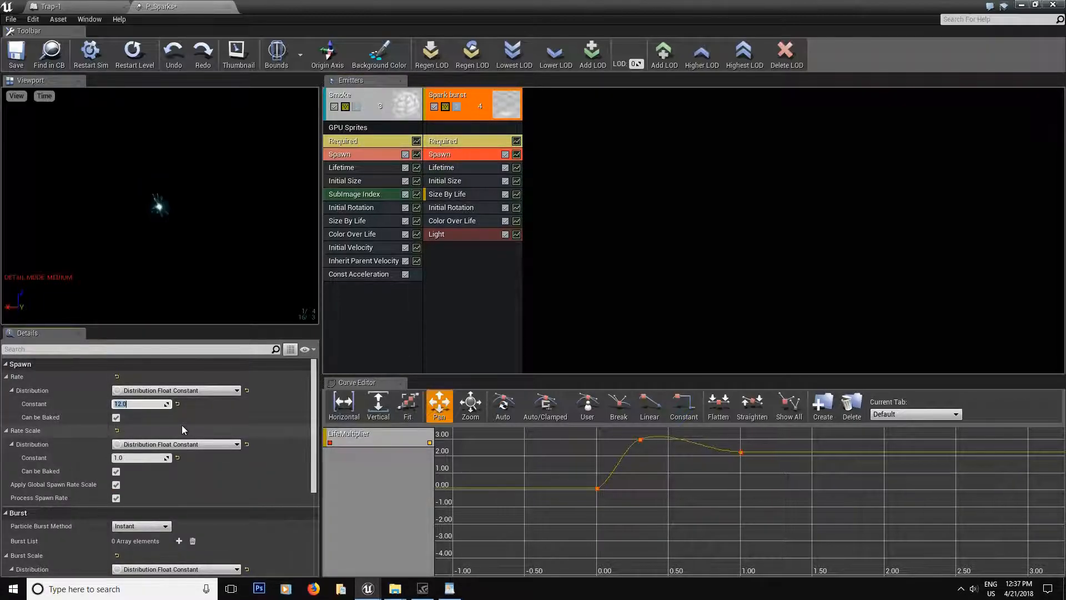
{"action": "type", "text": "1"}
{"action": "key", "text": "Return"}
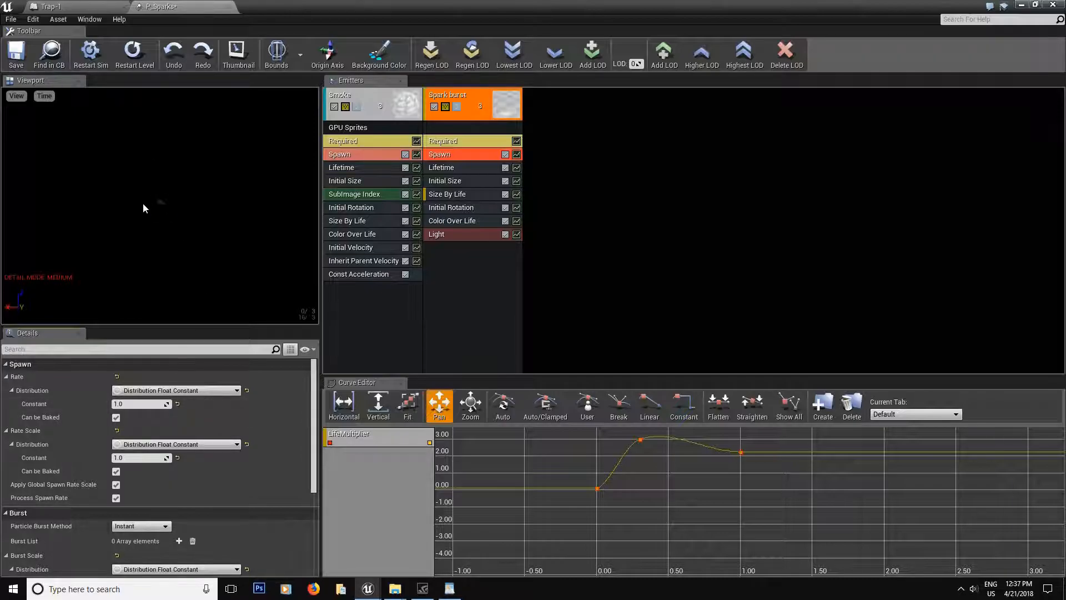
{"action": "left_click", "coordinate": [16, 53]}
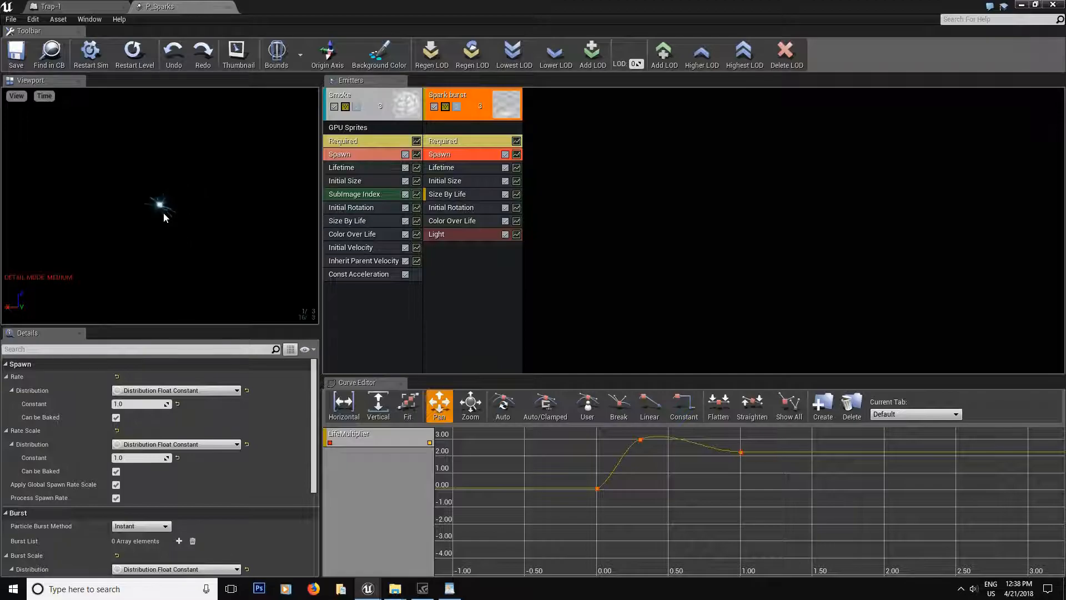
- Set the Spark burst emitter's constant Color Over Life to R 20, G 16, B 9
{"action": "left_click", "coordinate": [464, 212]}
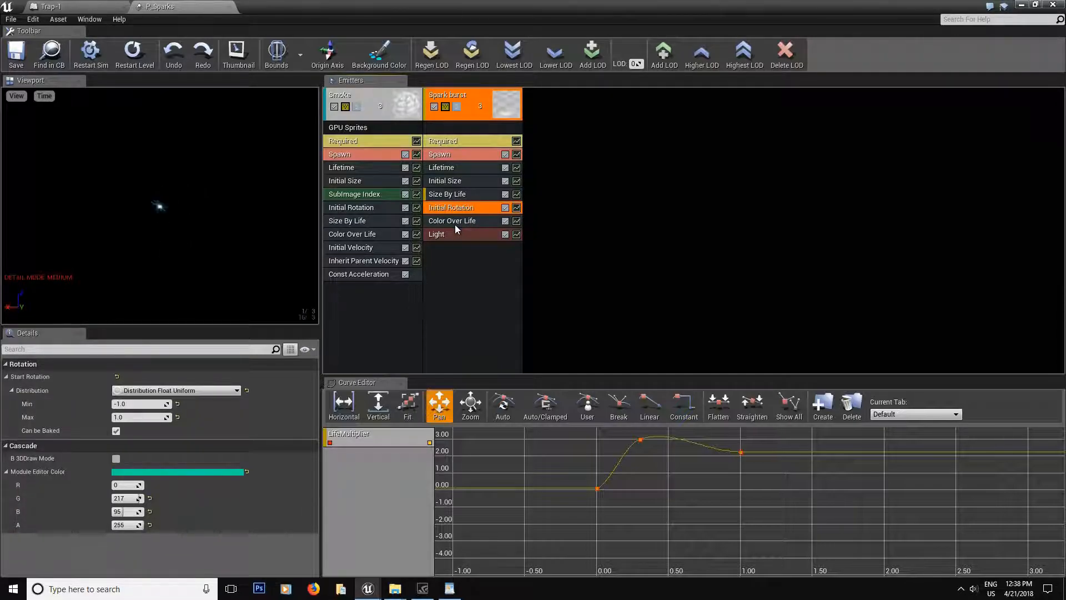
{"action": "left_click", "coordinate": [455, 222]}
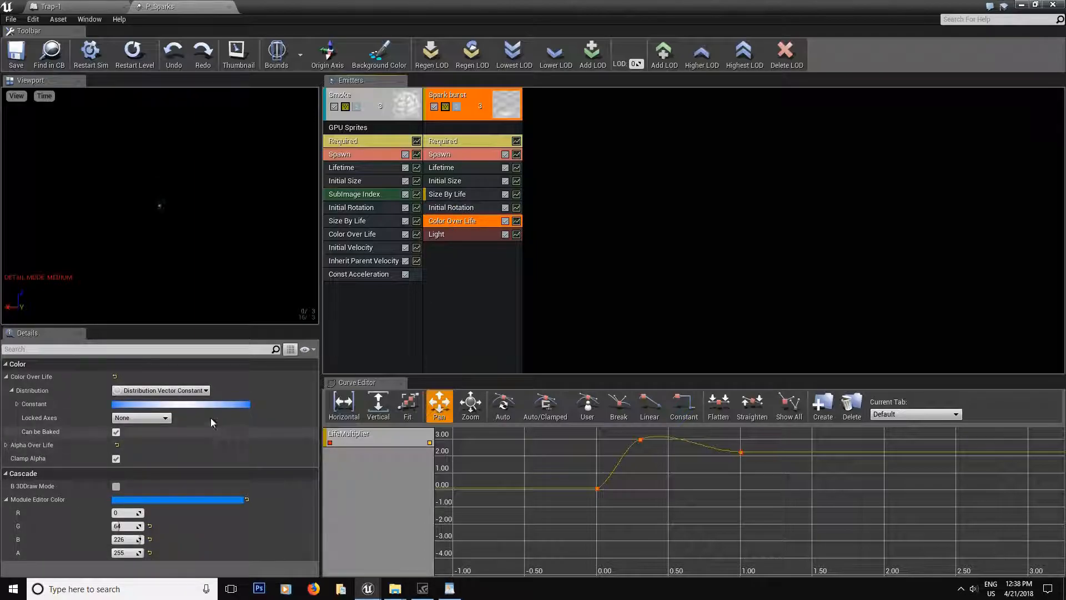
{"action": "left_click", "coordinate": [195, 402]}
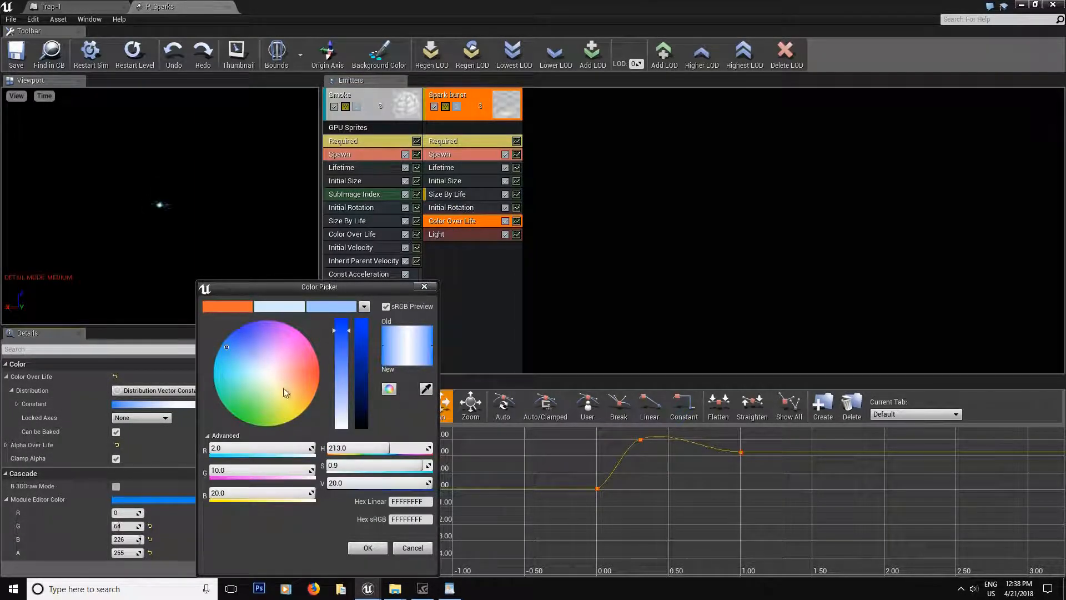
{"action": "left_click", "coordinate": [258, 447]}
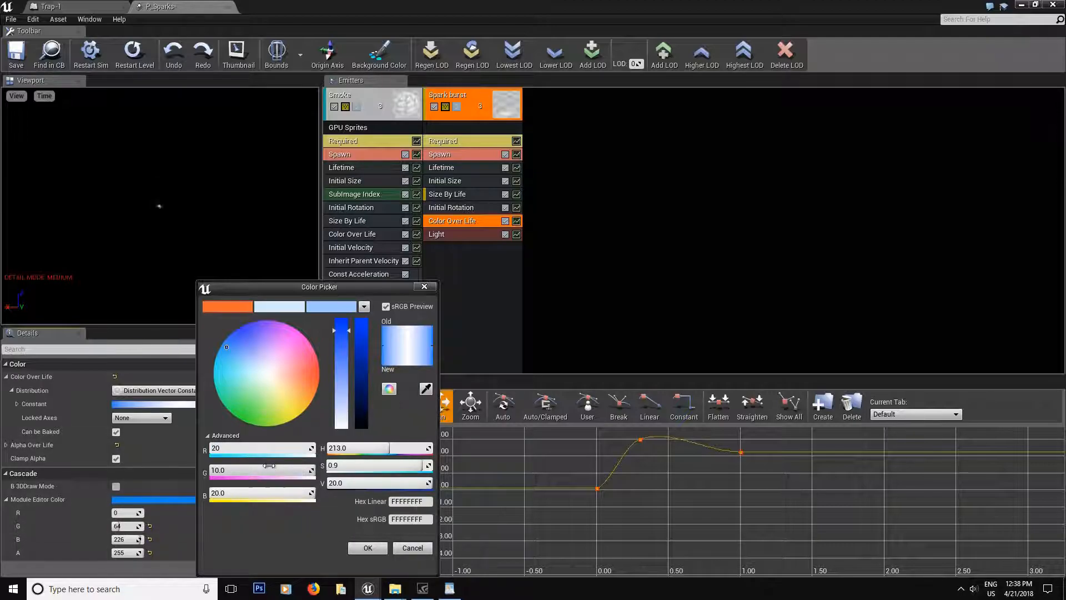
{"action": "left_click", "coordinate": [270, 470]}
{"action": "type", "text": "16"}
{"action": "key", "text": "Return"}
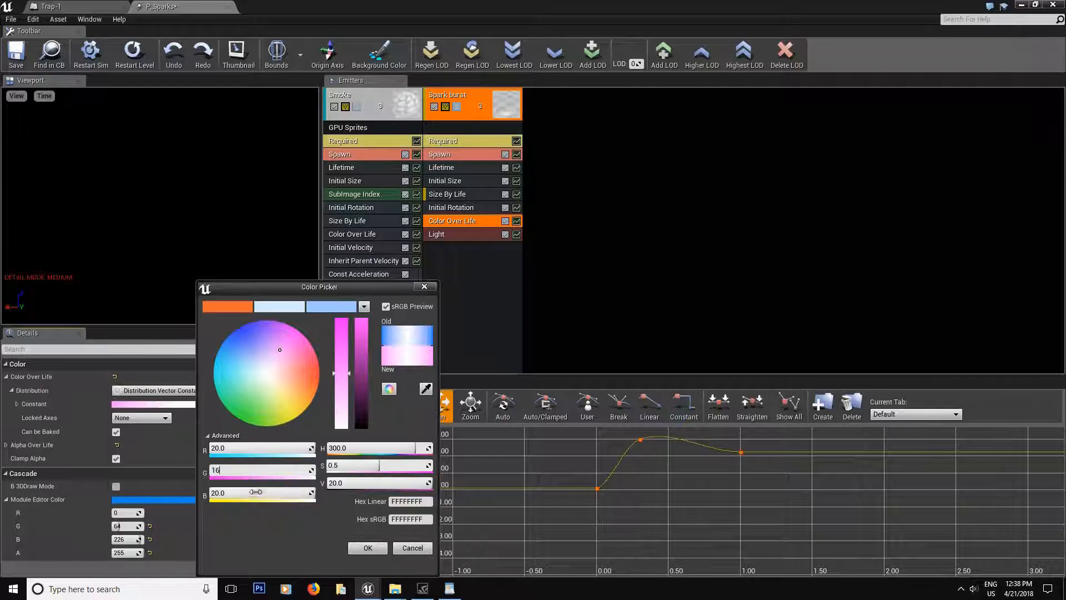
{"action": "left_click", "coordinate": [256, 493]}
{"action": "type", "text": "9"}
{"action": "key", "text": "Return"}
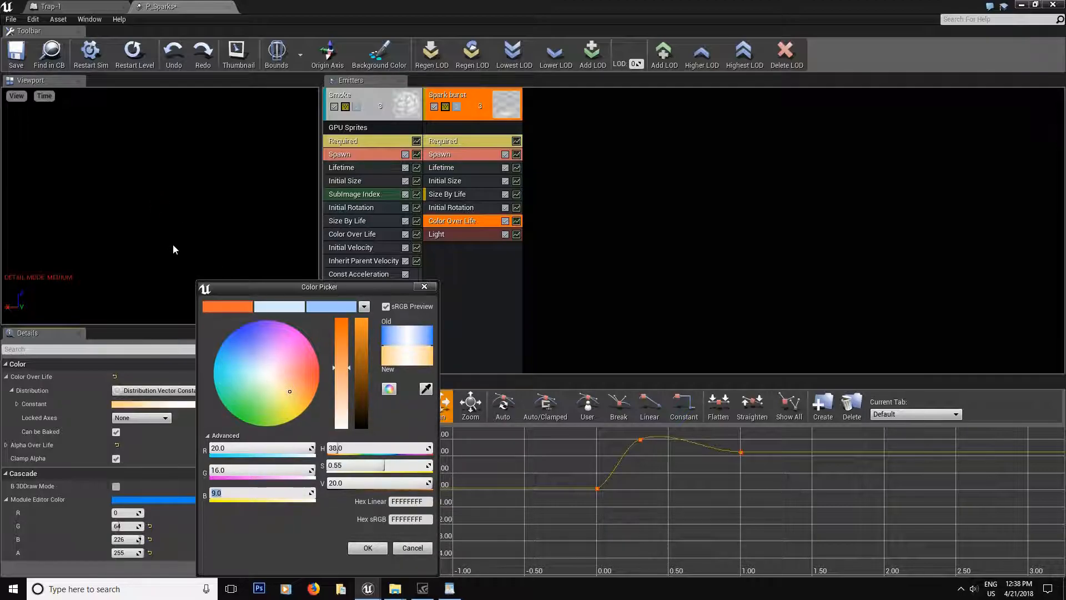
{"action": "left_click", "coordinate": [368, 547]}
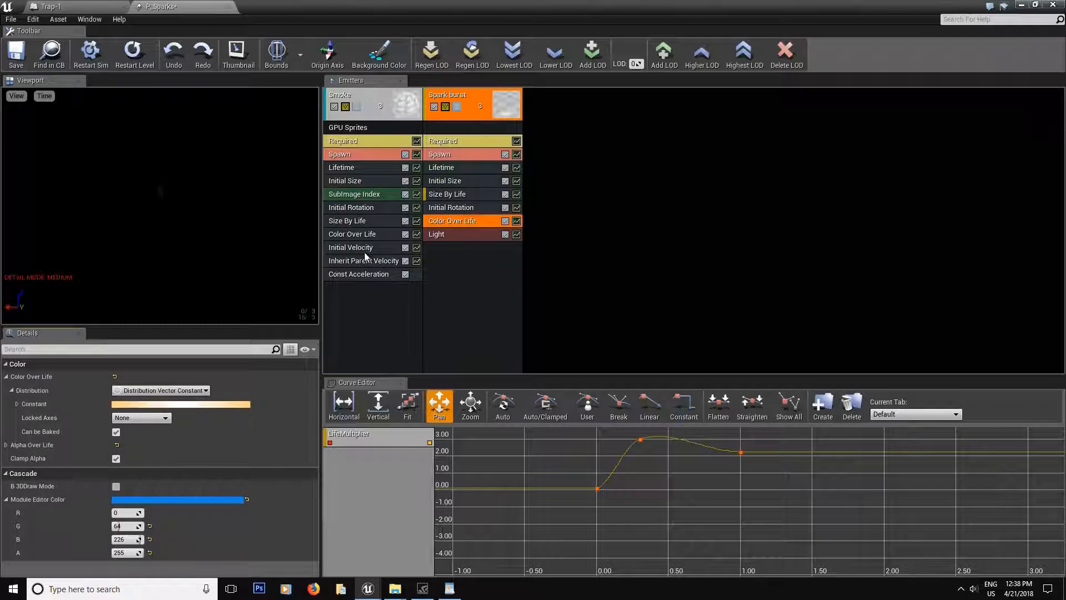
- Set the Out Val colour of the Smoke emitter's first Color Over Life point to R 20, G 16, B 9
{"action": "left_click", "coordinate": [358, 235]}
{"action": "left_click", "coordinate": [168, 460]}
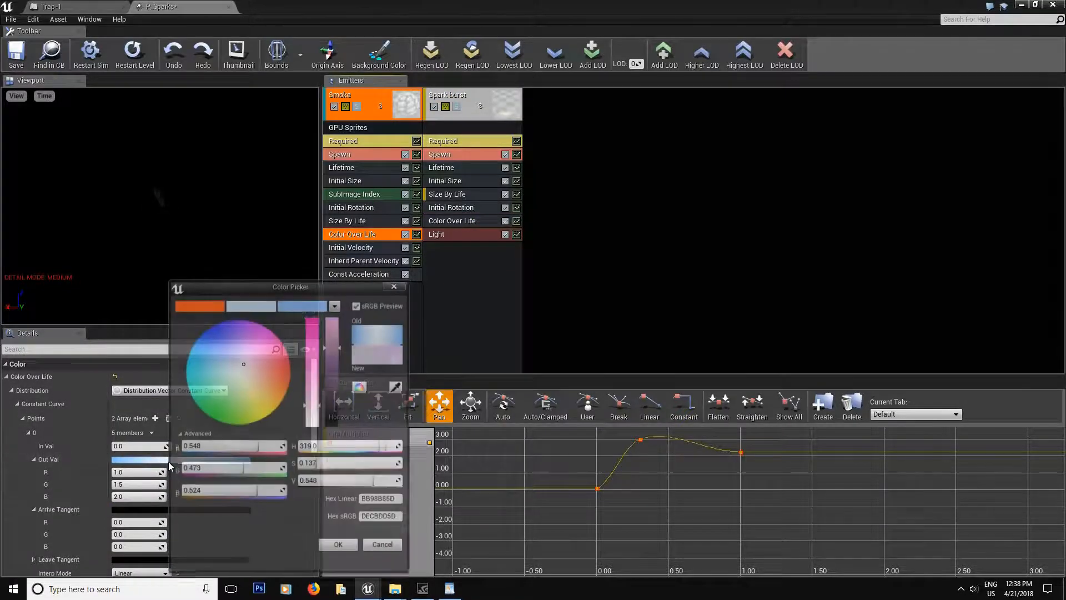
{"action": "left_click", "coordinate": [220, 448]}
{"action": "type", "text": "20"}
{"action": "left_click", "coordinate": [217, 470]}
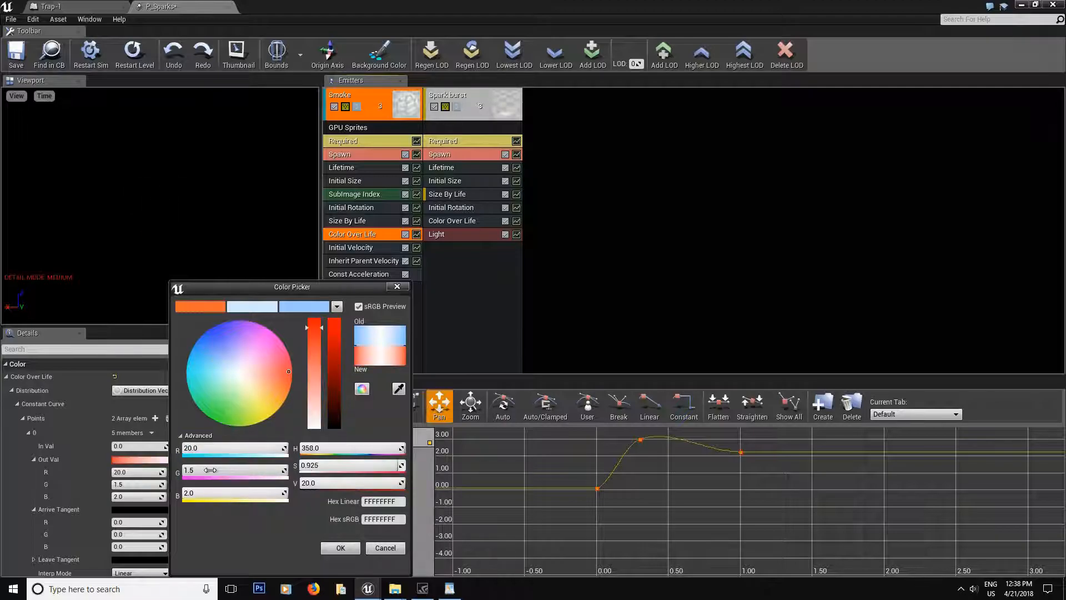
{"action": "type", "text": "16"}
{"action": "left_click", "coordinate": [220, 493]}
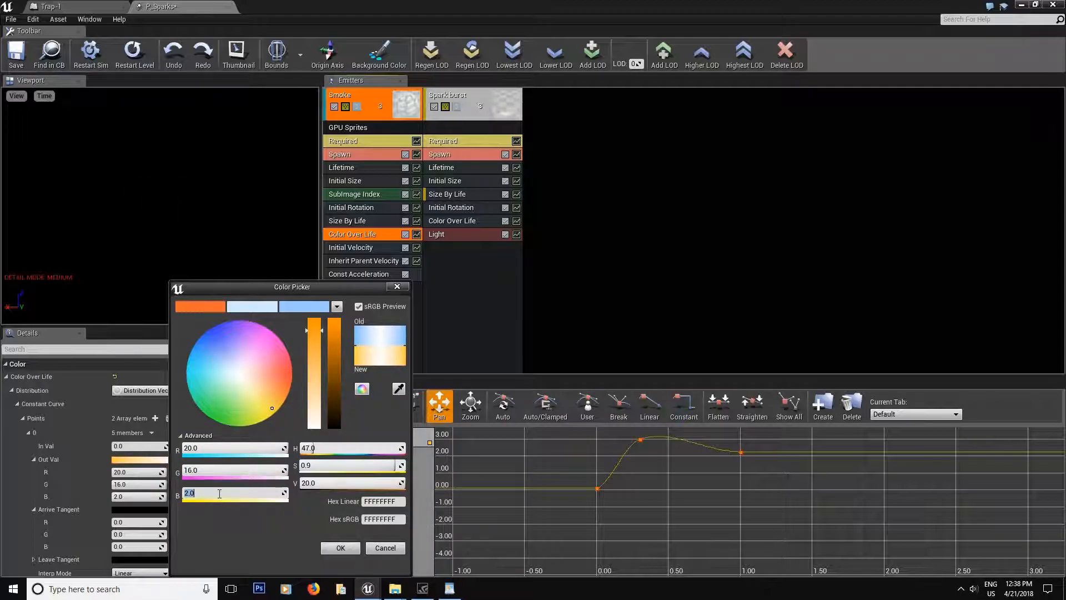
{"action": "type", "text": "9"}
{"action": "left_click", "coordinate": [341, 548]}
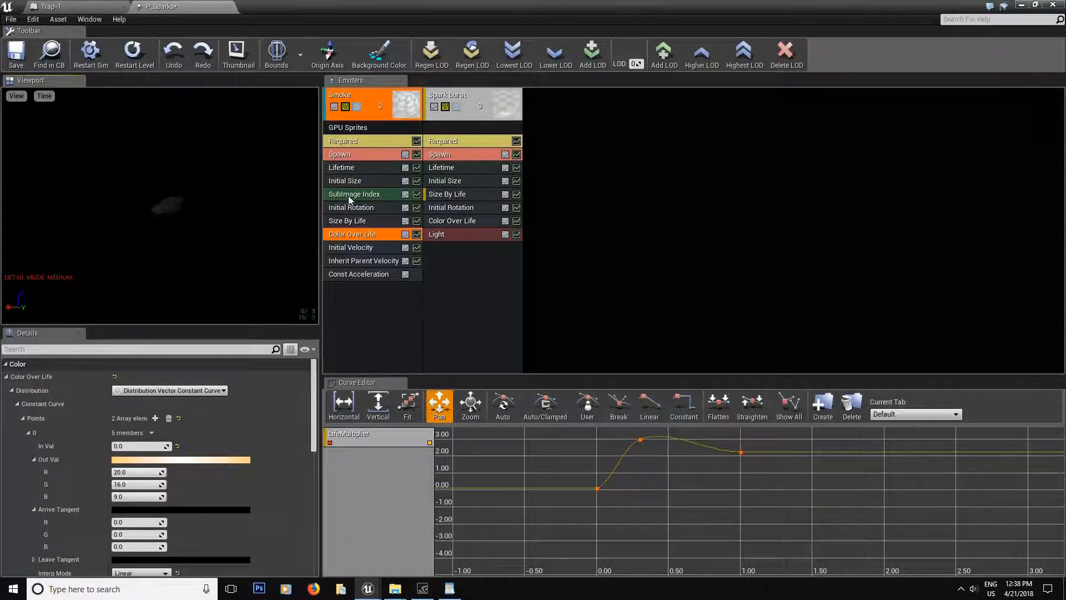
- Set the Smoke emitter's initial size to Max Y 20, Max Z 5 and Min Y 10
{"action": "left_click", "coordinate": [348, 180]}
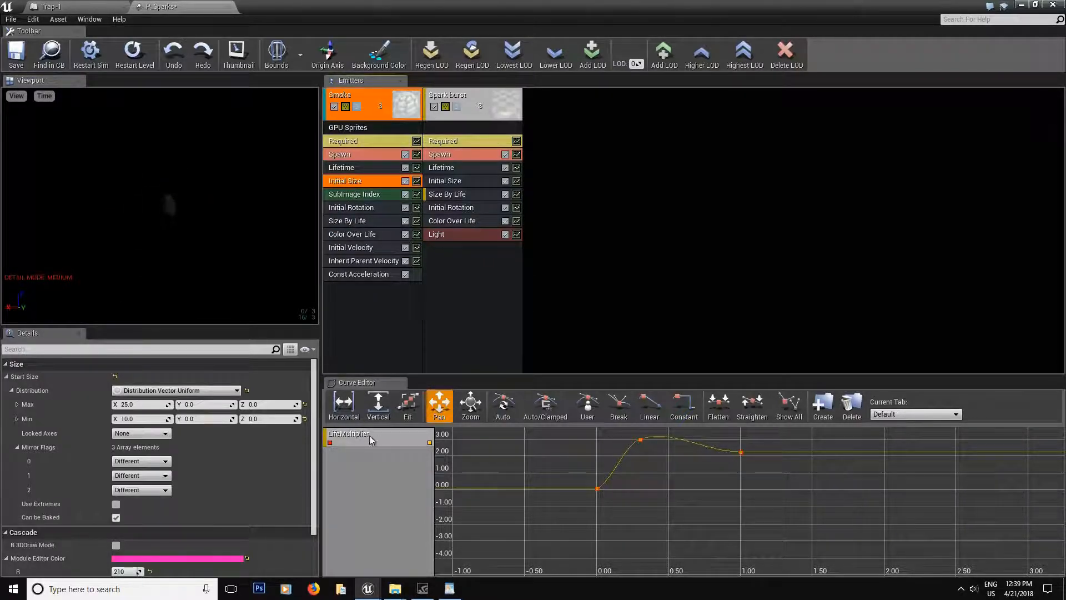
{"action": "left_click", "coordinate": [203, 404]}
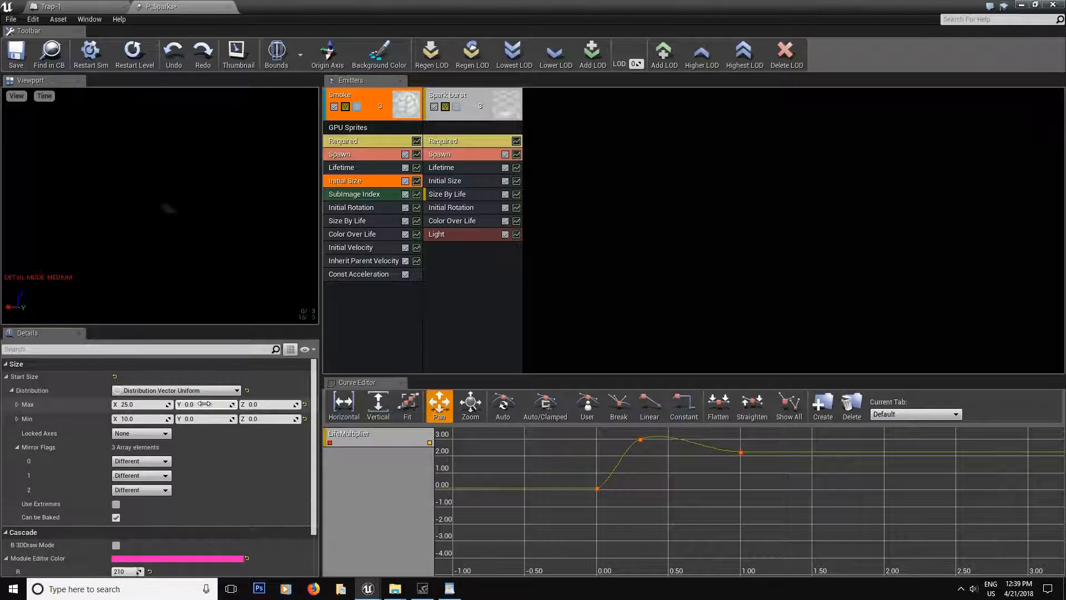
{"action": "type", "text": "20"}
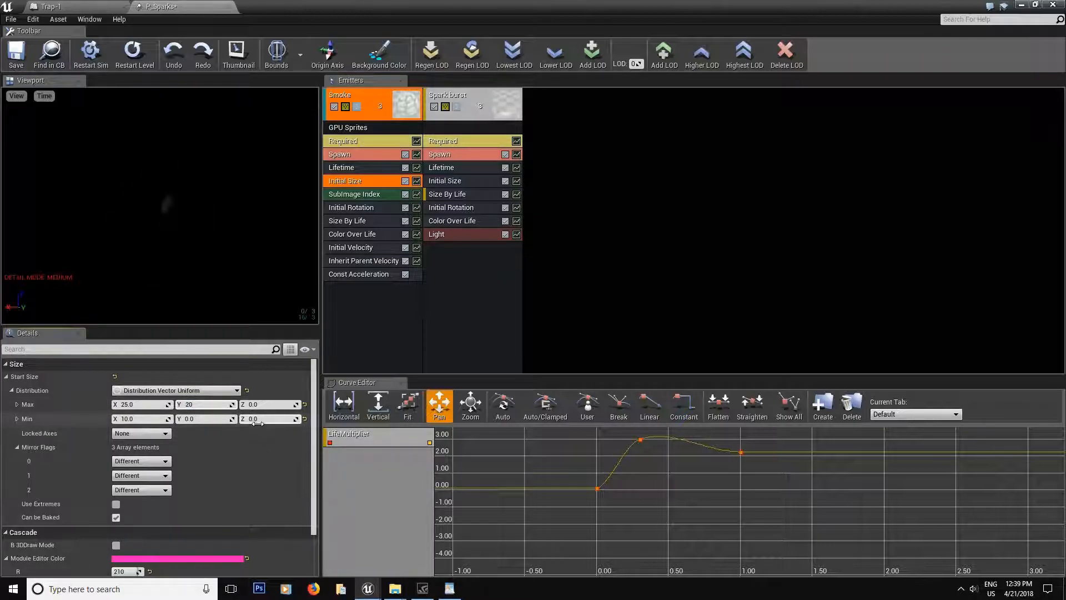
{"action": "left_click", "coordinate": [219, 420]}
{"action": "type", "text": "10"}
{"action": "left_click", "coordinate": [266, 404]}
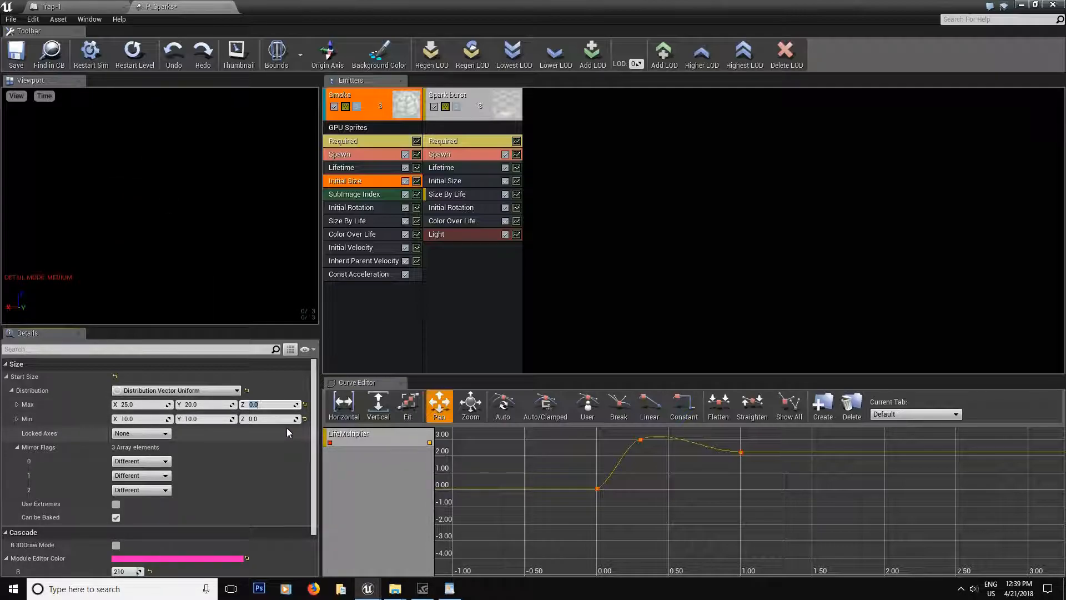
{"action": "type", "text": "5"}
{"action": "left_click", "coordinate": [269, 418]}
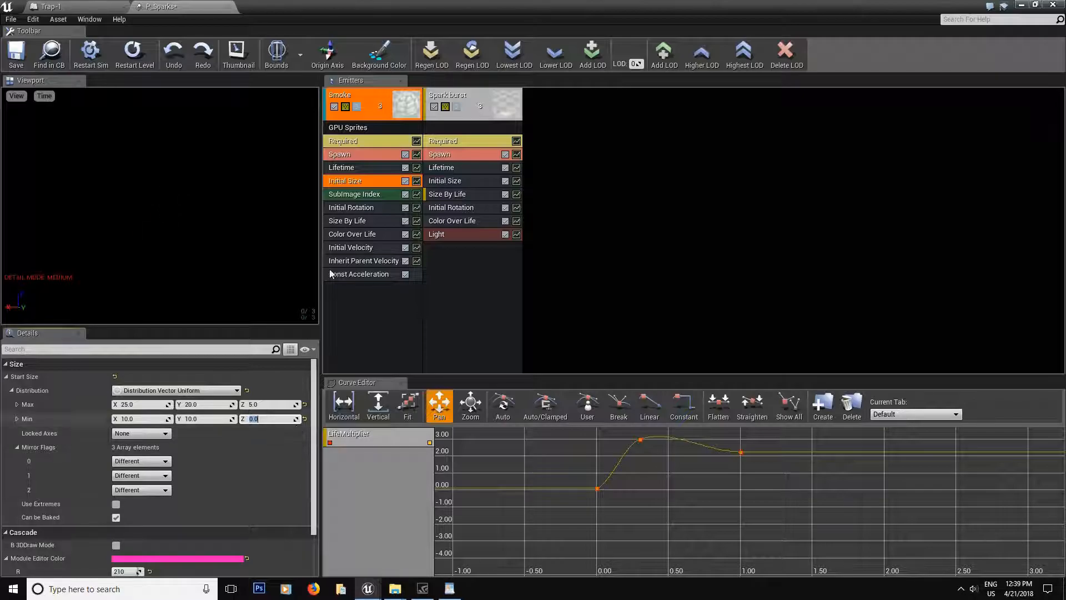
{"action": "left_click", "coordinate": [460, 181]}
{"action": "left_click", "coordinate": [365, 182]}
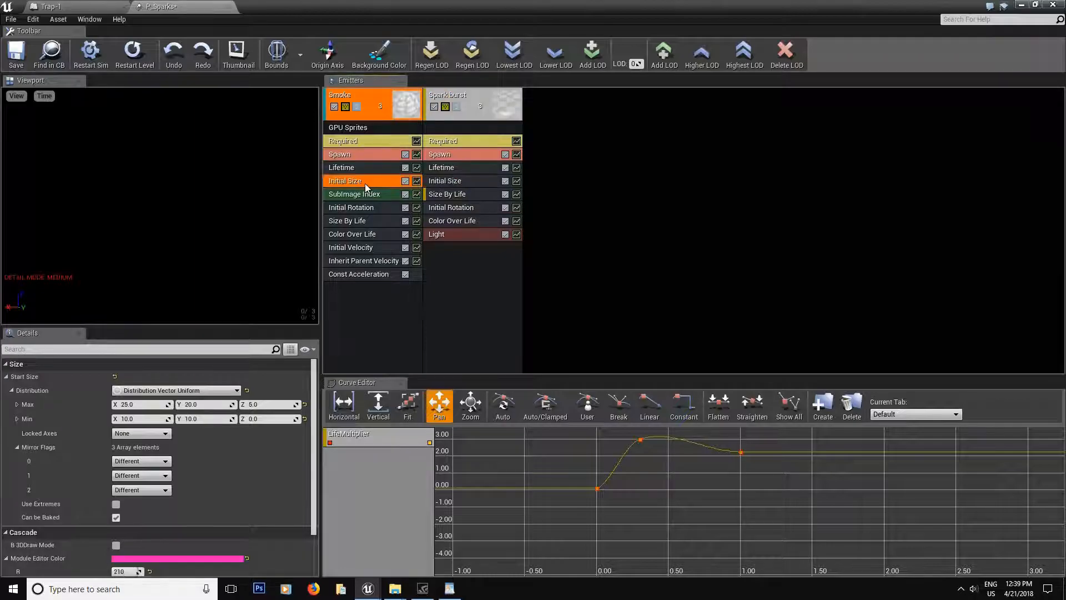
- Disable the Spark burst emitter to preview Smoke alone, and check the Smoke emitter's constant acceleration
{"action": "left_click", "coordinate": [356, 248]}
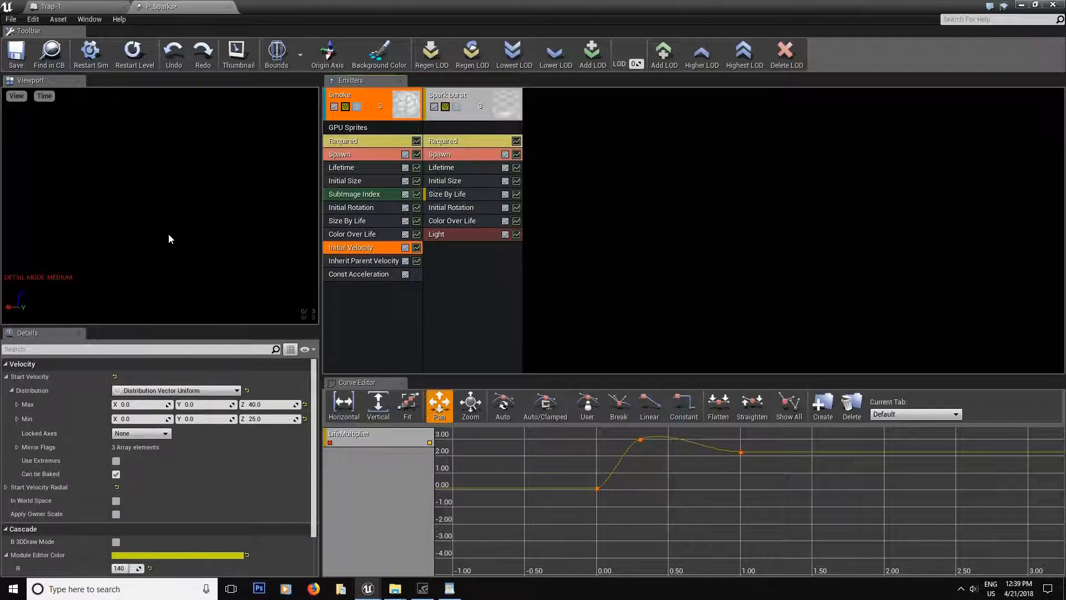
{"action": "left_click", "coordinate": [266, 404]}
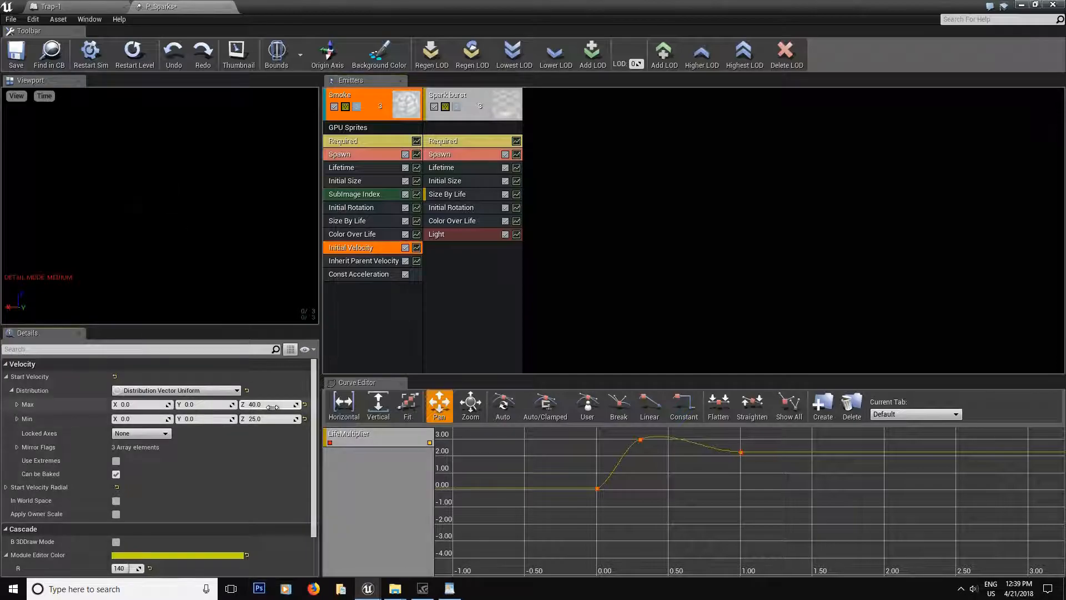
{"action": "left_click", "coordinate": [434, 107]}
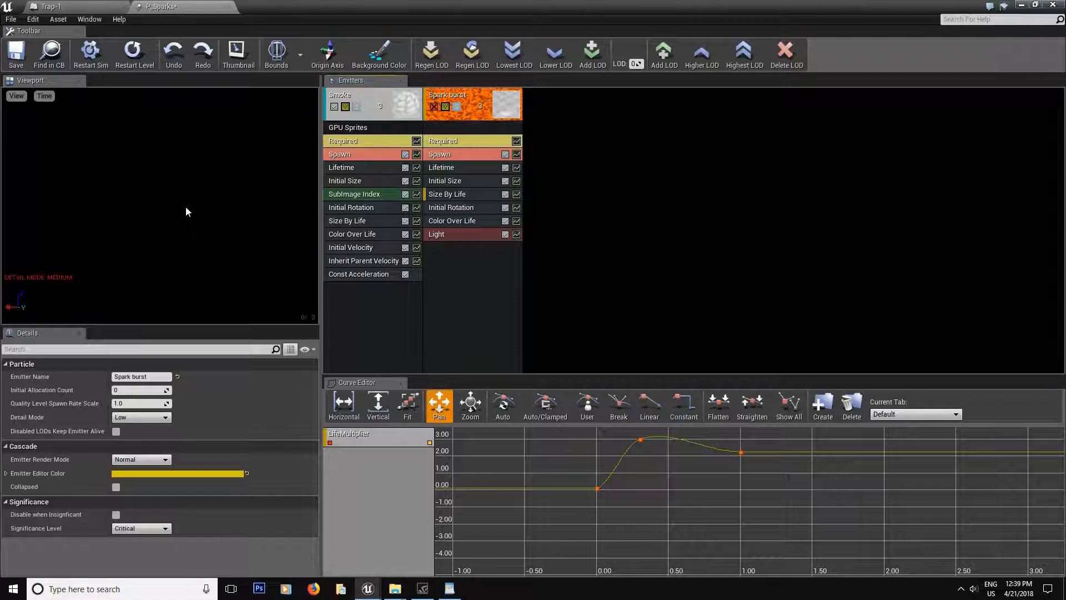
{"action": "left_click", "coordinate": [362, 275]}
{"action": "left_click", "coordinate": [261, 378]}
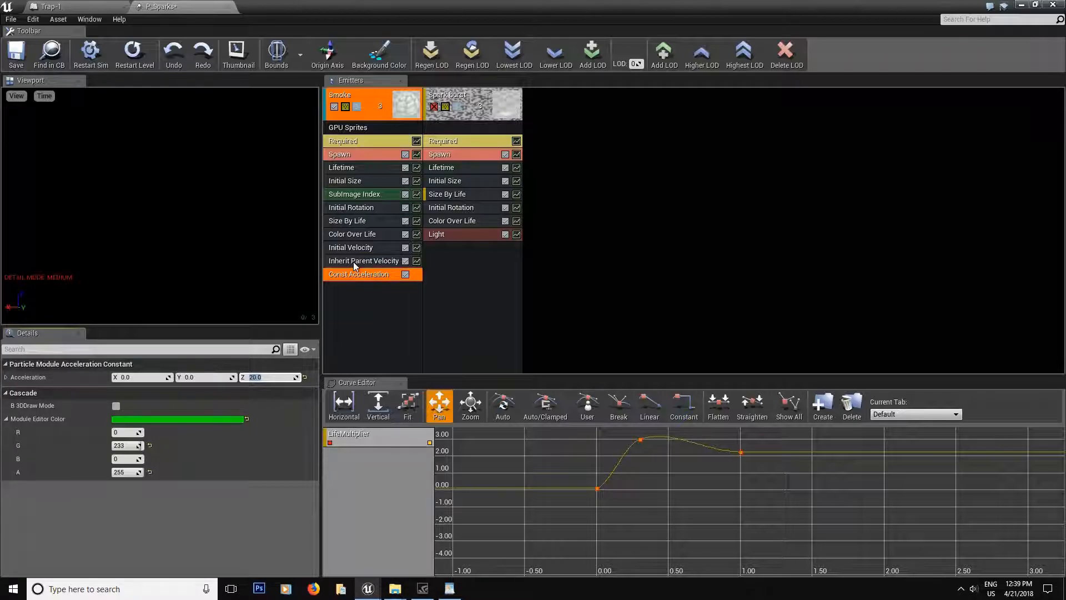
- Set the Smoke emitter's initial velocity to Max Z 10 and Min Z 0
{"action": "left_click", "coordinate": [354, 248]}
{"action": "left_click", "coordinate": [281, 406]}
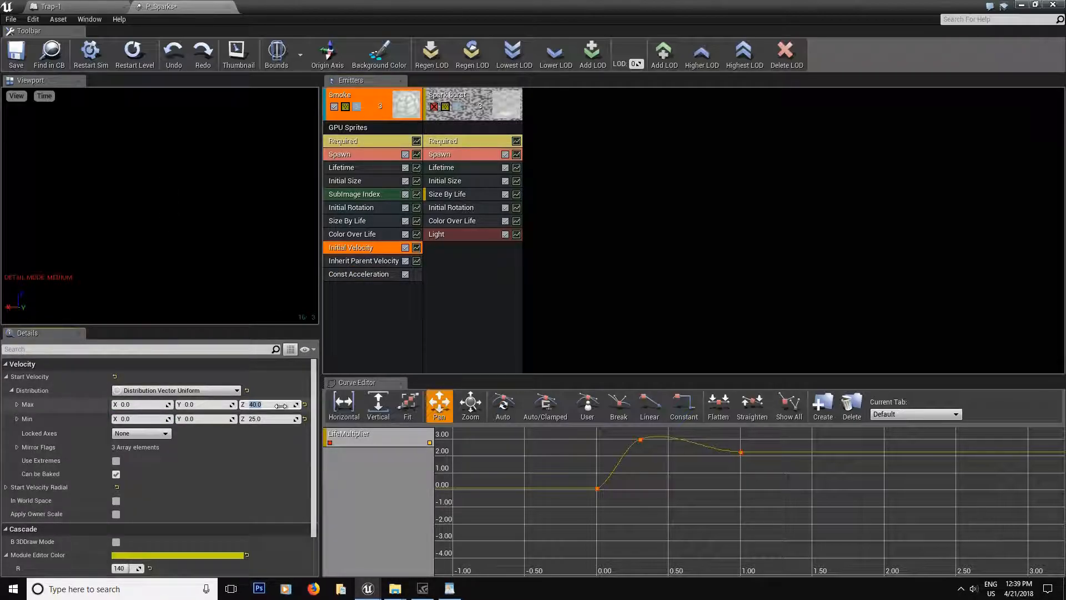
{"action": "key", "text": "Return"}
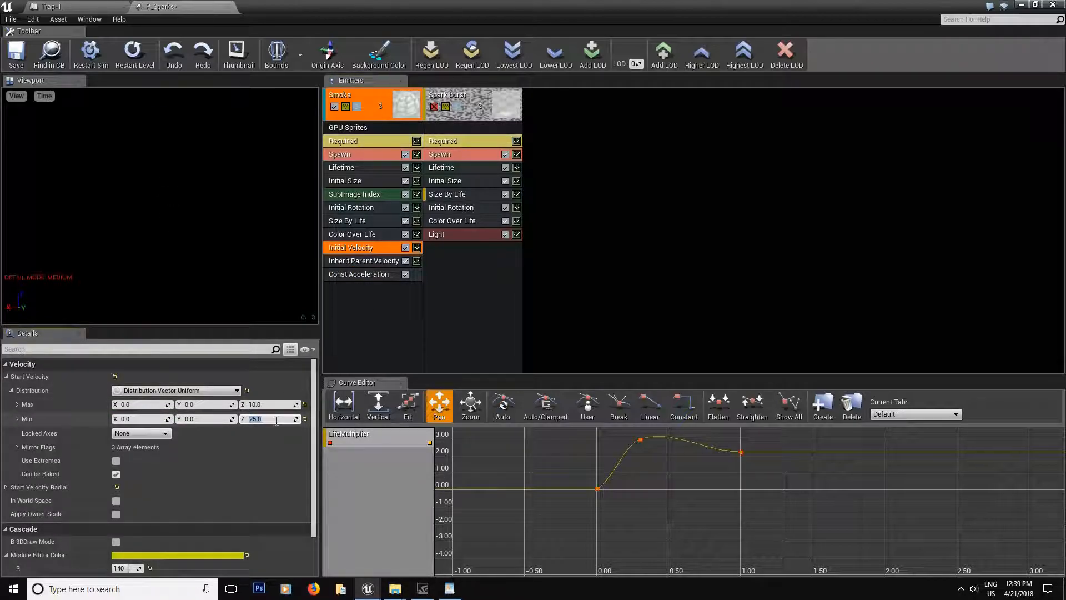
{"action": "left_click", "coordinate": [276, 420]}
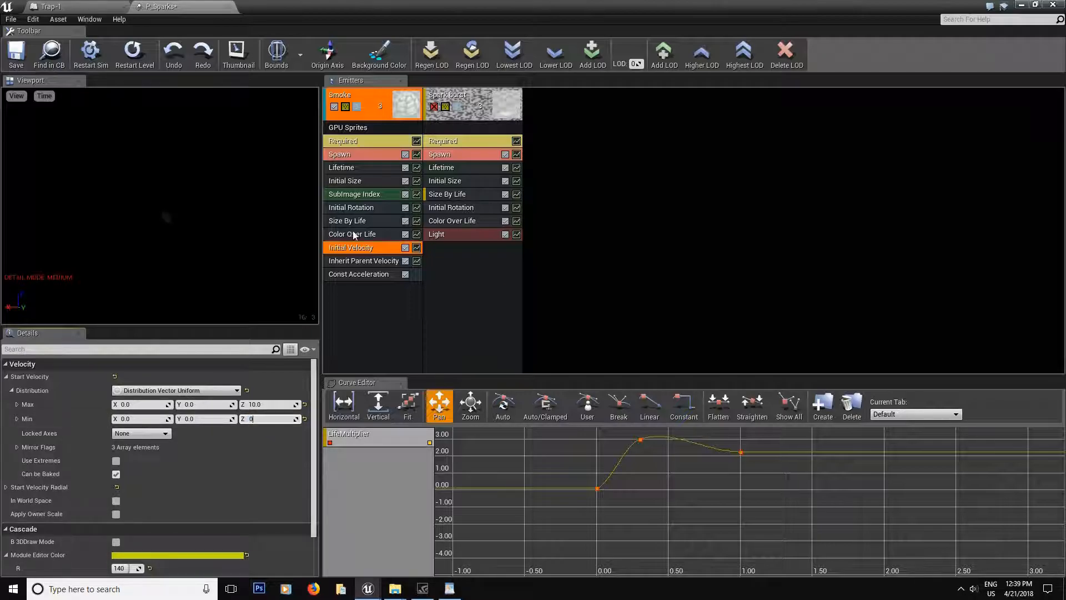
- Set the Z value of the Smoke emitter's constant acceleration to 2
{"action": "left_click", "coordinate": [353, 272]}
{"action": "left_click", "coordinate": [259, 378]}
{"action": "type", "text": "2"}
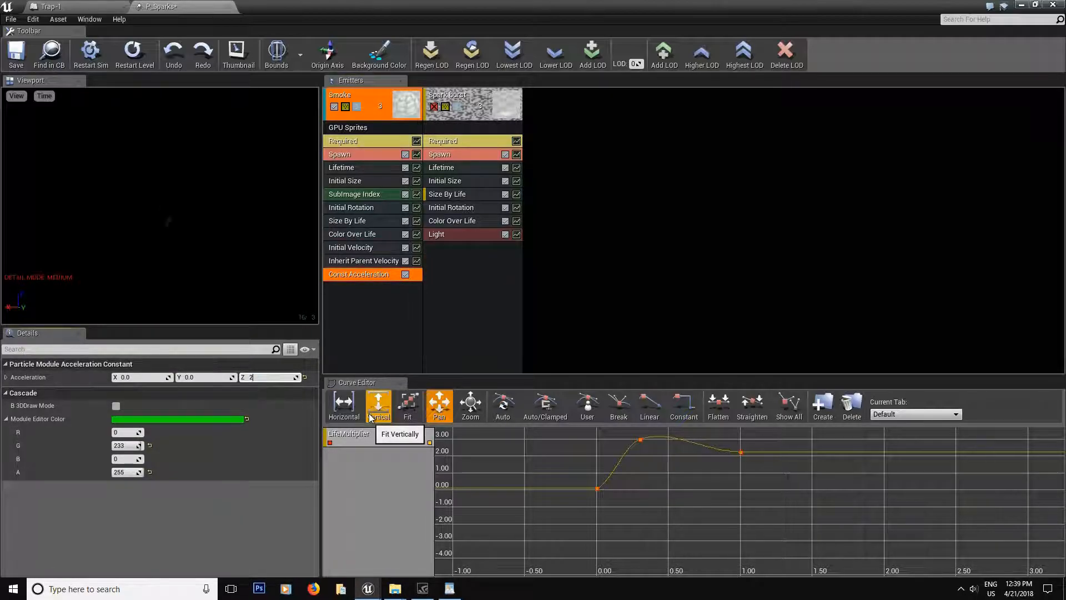
- Delete the Const Acceleration module from the Smoke emitter
{"action": "left_click", "coordinate": [359, 301]}
{"action": "left_click", "coordinate": [363, 276]}
{"action": "key", "text": "Delete"}
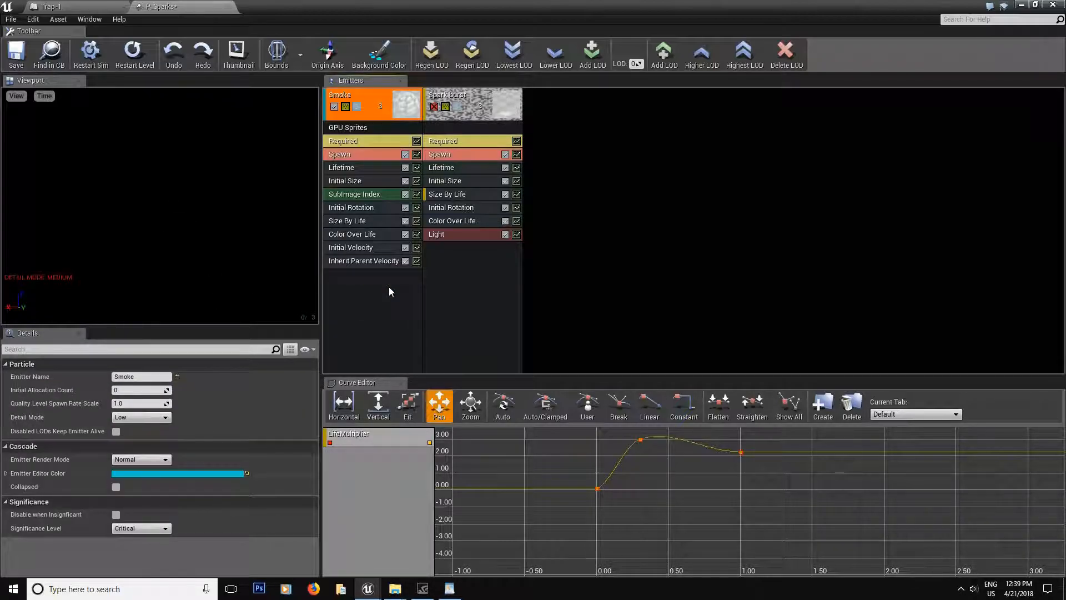
{"action": "left_click", "coordinate": [425, 295]}
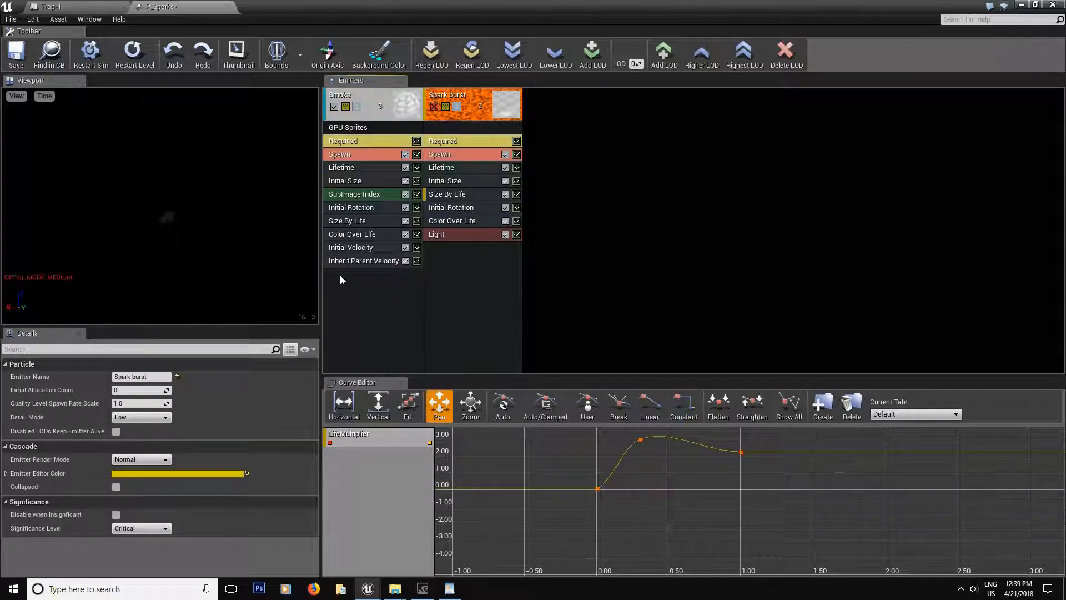
{"action": "left_click", "coordinate": [350, 246]}
{"action": "left_click", "coordinate": [345, 209]}
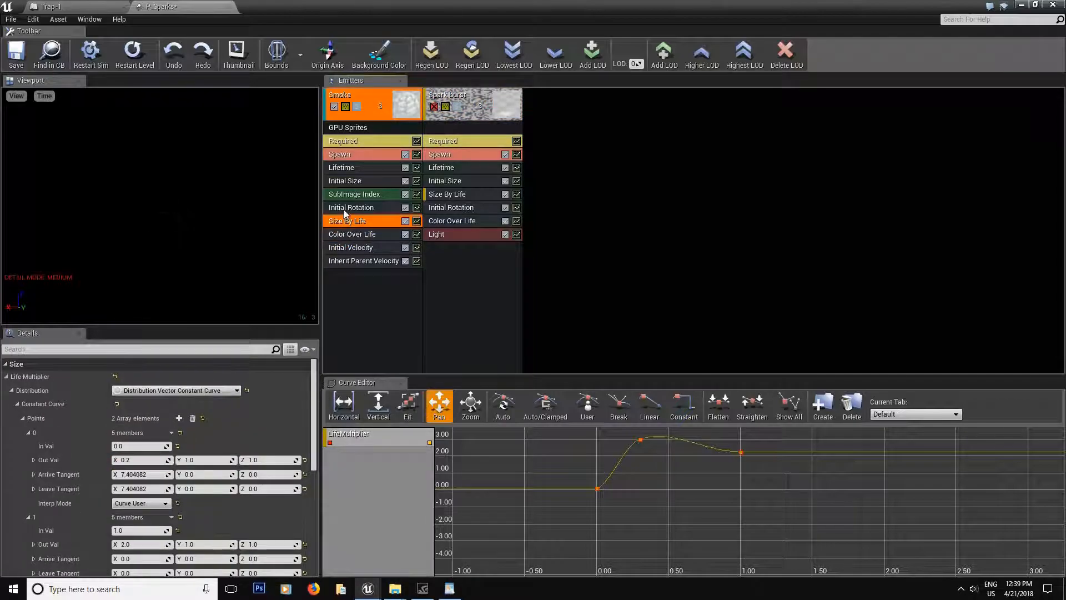
{"action": "left_click", "coordinate": [358, 181]}
{"action": "left_click", "coordinate": [355, 167]}
{"action": "left_click", "coordinate": [351, 153]}
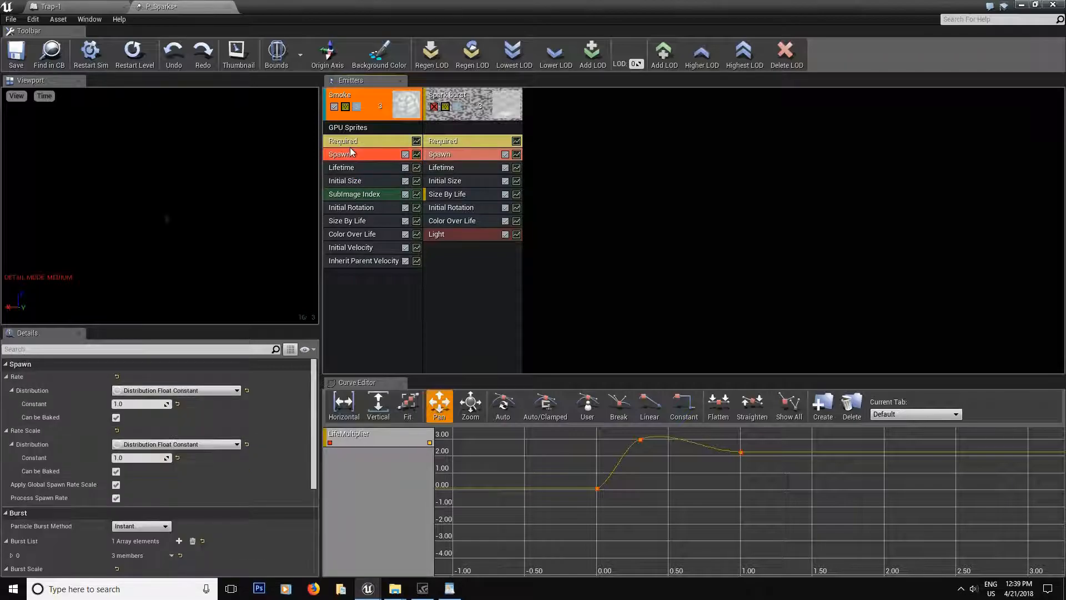
- Set Emitter Loops to 1 in the Smoke emitter's Required module
{"action": "left_click", "coordinate": [349, 143]}
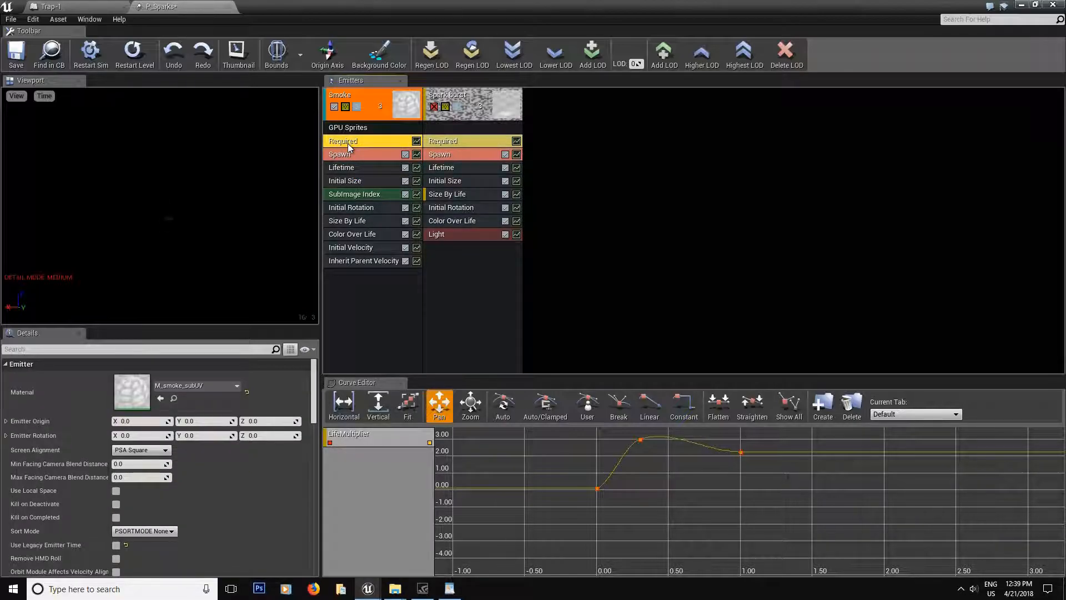
{"action": "scroll", "coordinate": [181, 488], "scroll_direction": "down", "scroll_amount": 5}
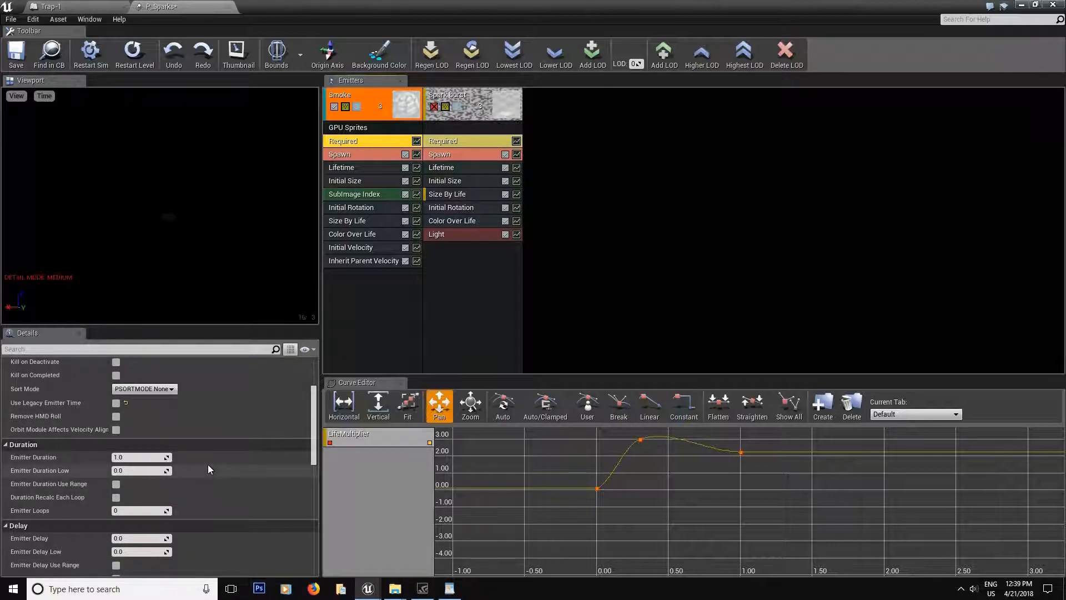
{"action": "left_click", "coordinate": [139, 511]}
{"action": "type", "text": "1"}
{"action": "key", "text": "Return"}
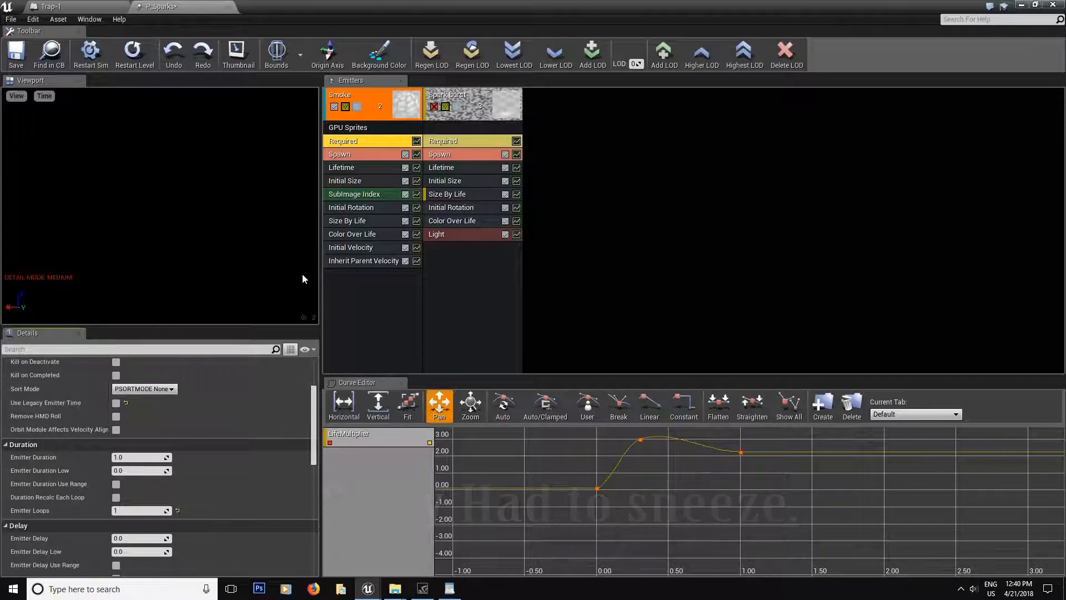
- In the Smoke emitter's Spawn module, set the burst entry's Count to 1 and Count Low to 1
{"action": "left_click", "coordinate": [340, 154]}
{"action": "scroll", "coordinate": [278, 478], "scroll_direction": "down", "scroll_amount": 5}
{"action": "left_click", "coordinate": [11, 447]}
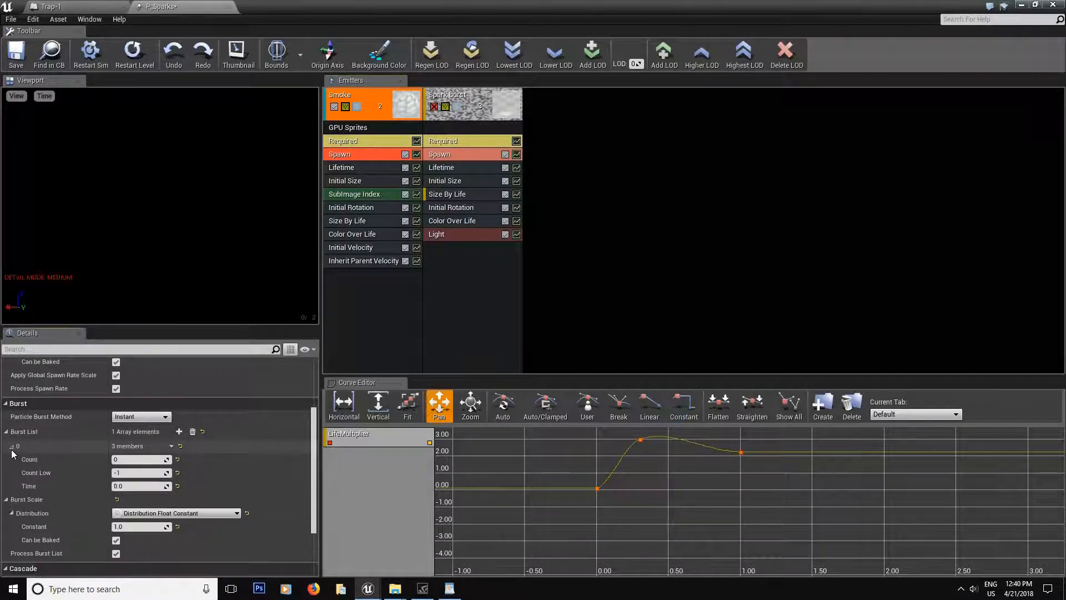
{"action": "left_click", "coordinate": [139, 460]}
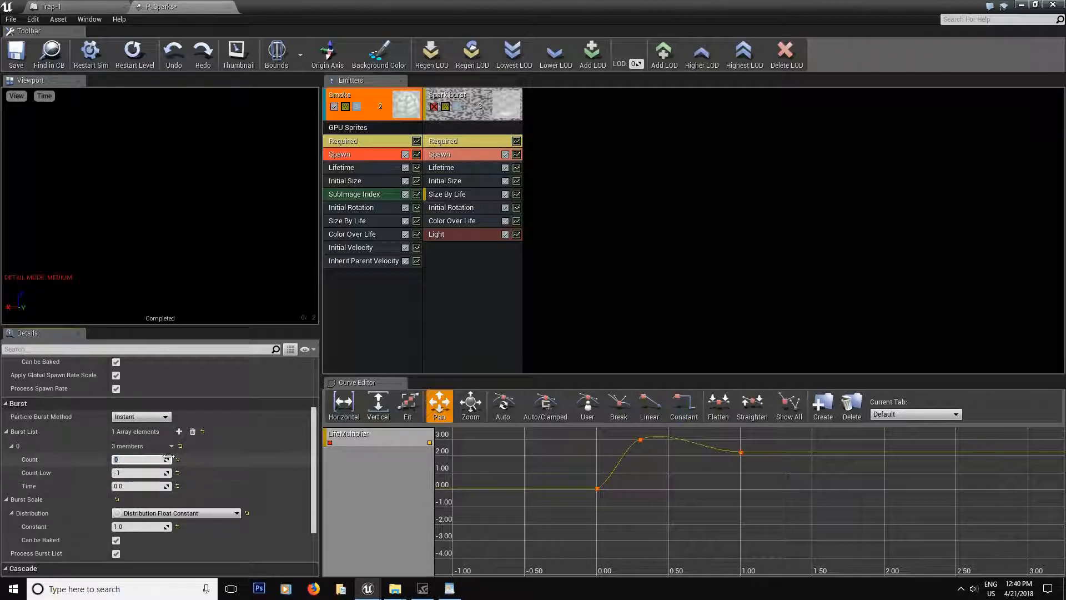
{"action": "type", "text": "1"}
{"action": "left_click", "coordinate": [136, 473]}
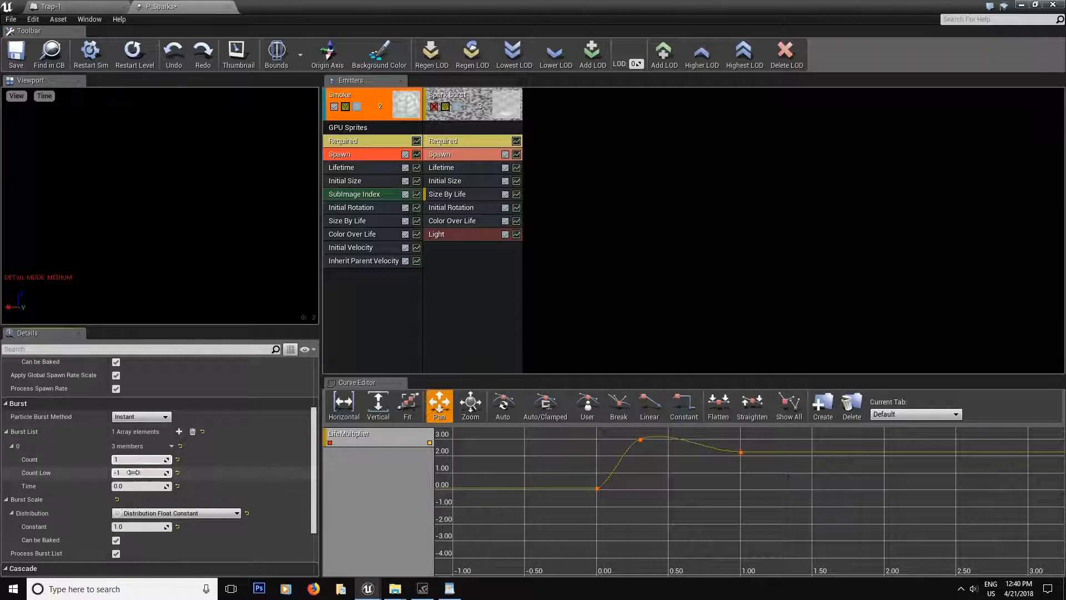
{"action": "type", "text": "1"}
{"action": "key", "text": "Return"}
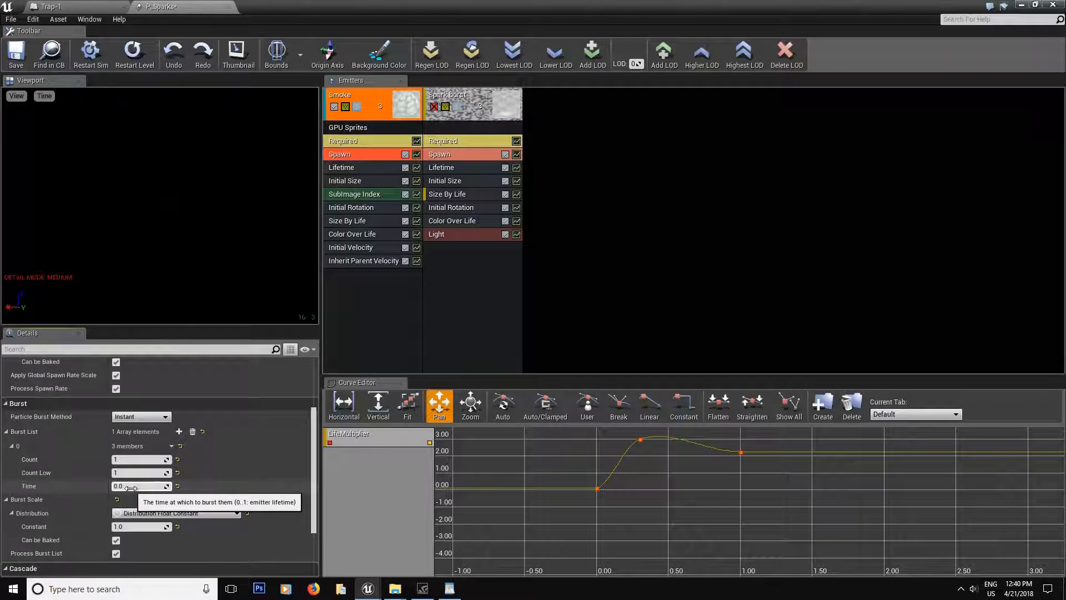
{"action": "scroll", "coordinate": [156, 505], "scroll_direction": "down", "scroll_amount": 2}
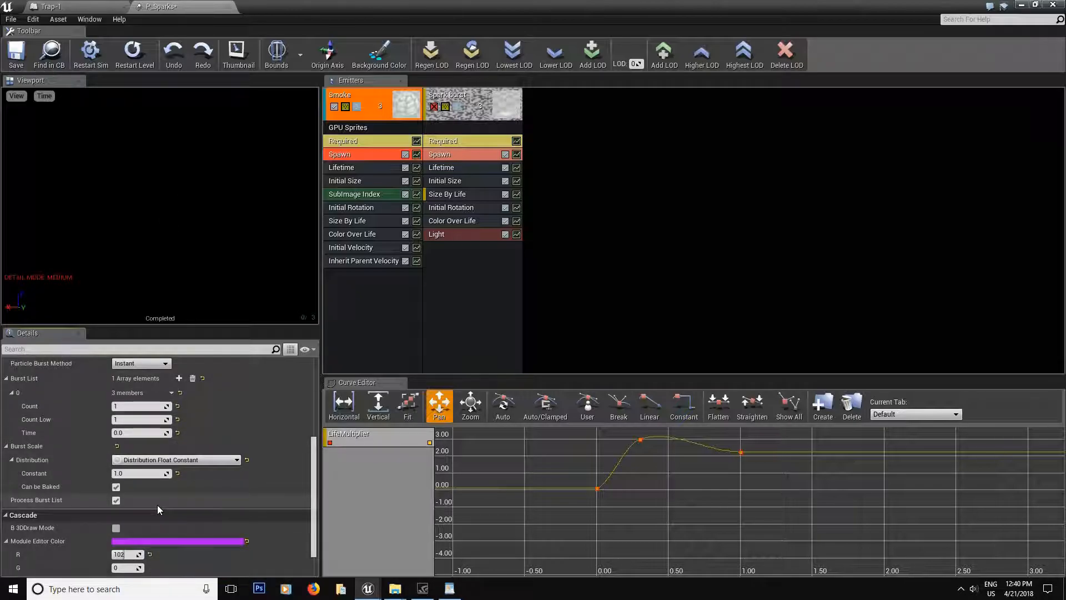
{"action": "scroll", "coordinate": [162, 513], "scroll_direction": "up", "scroll_amount": 6}
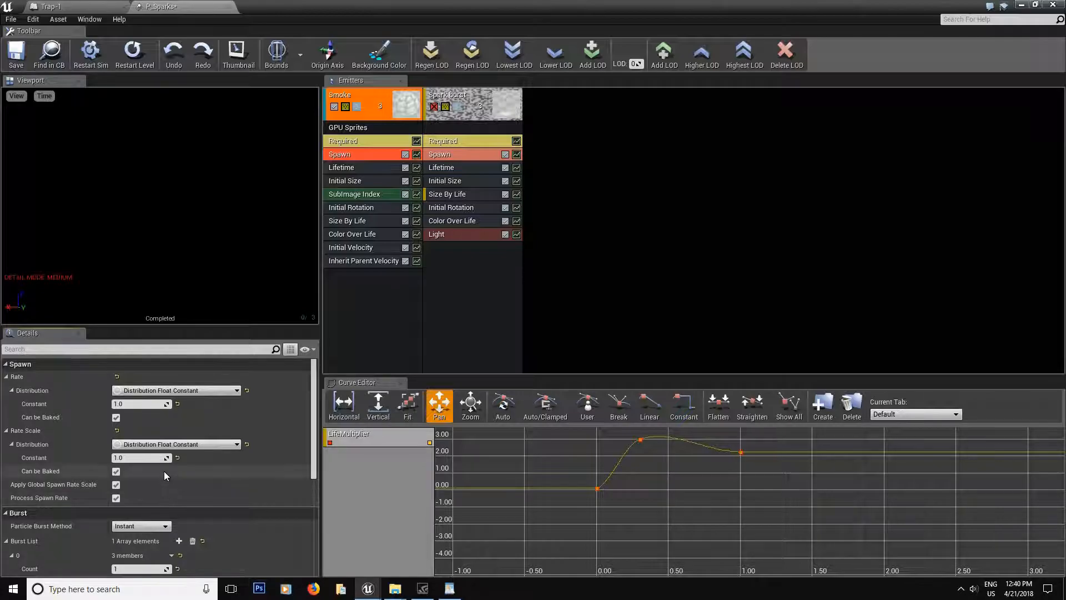
- Switch the enabled emitter from Smoke to Spark burst and set Spark burst's Emitter Loops to 1 in its Required module
{"action": "left_click", "coordinate": [333, 106]}
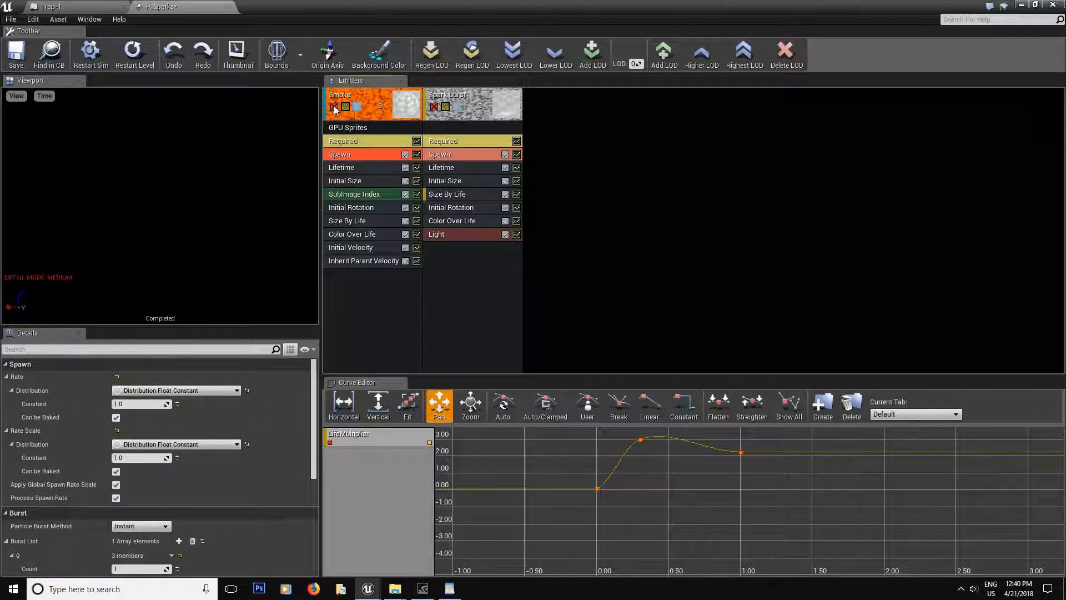
{"action": "left_click", "coordinate": [435, 107]}
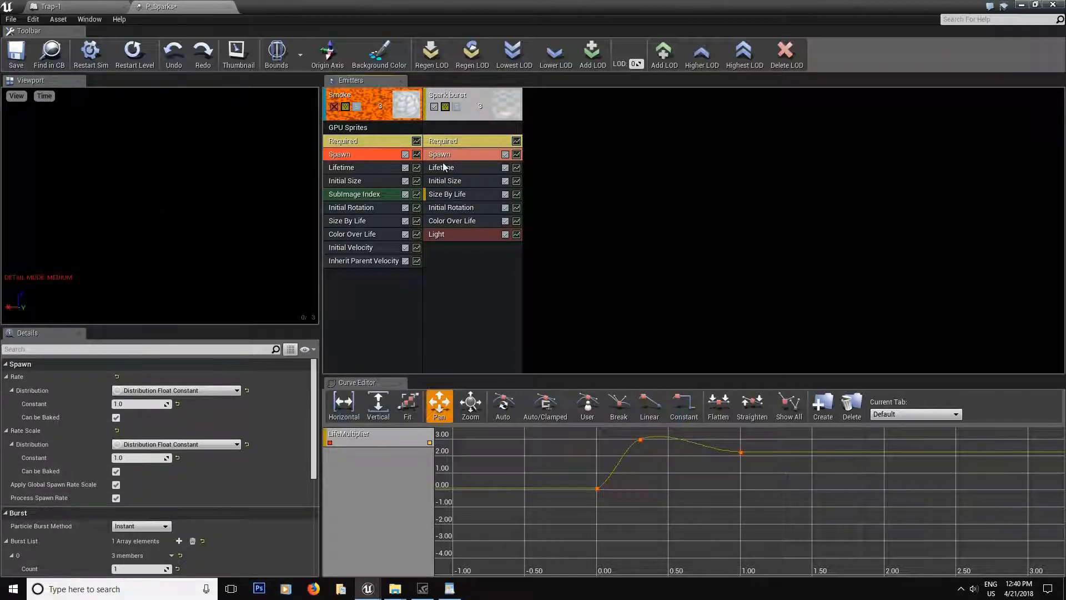
{"action": "left_click", "coordinate": [449, 140]}
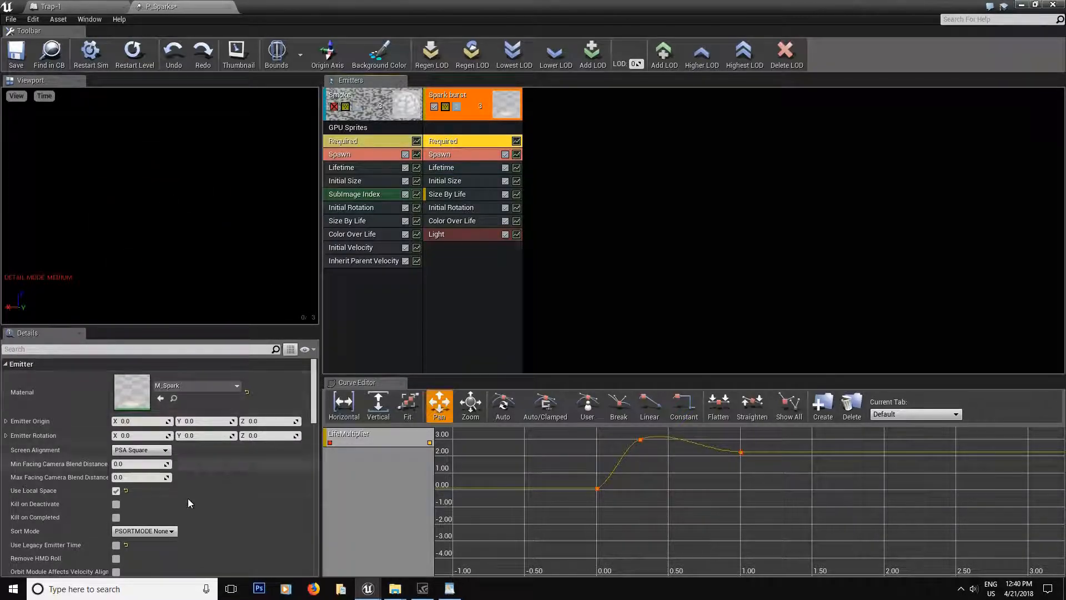
{"action": "scroll", "coordinate": [189, 492], "scroll_direction": "down", "scroll_amount": 6}
{"action": "left_click", "coordinate": [126, 457]}
{"action": "type", "text": "1"}
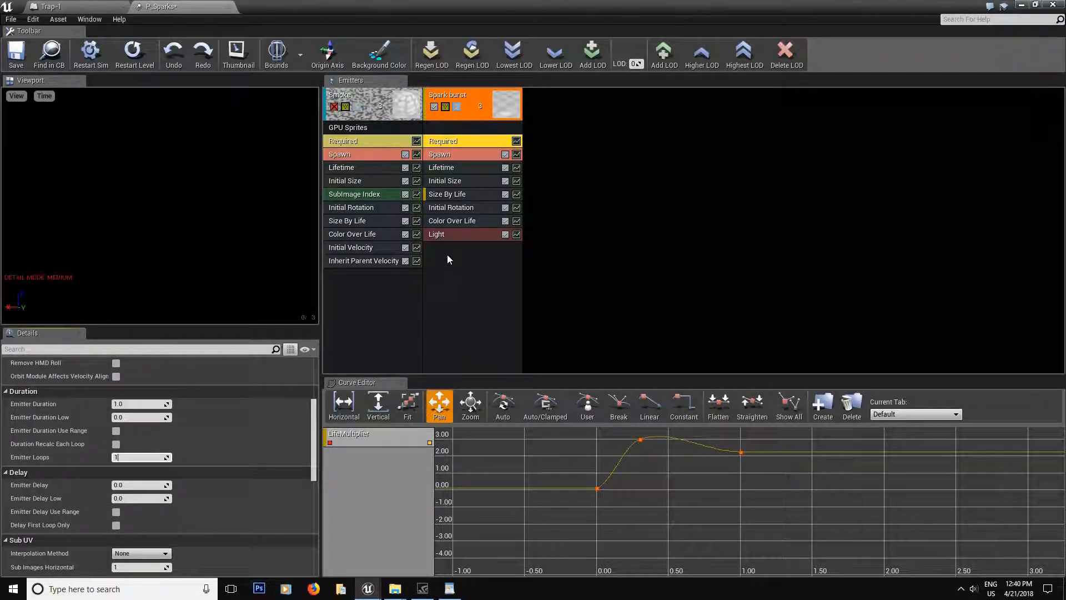
{"action": "left_click", "coordinate": [460, 159]}
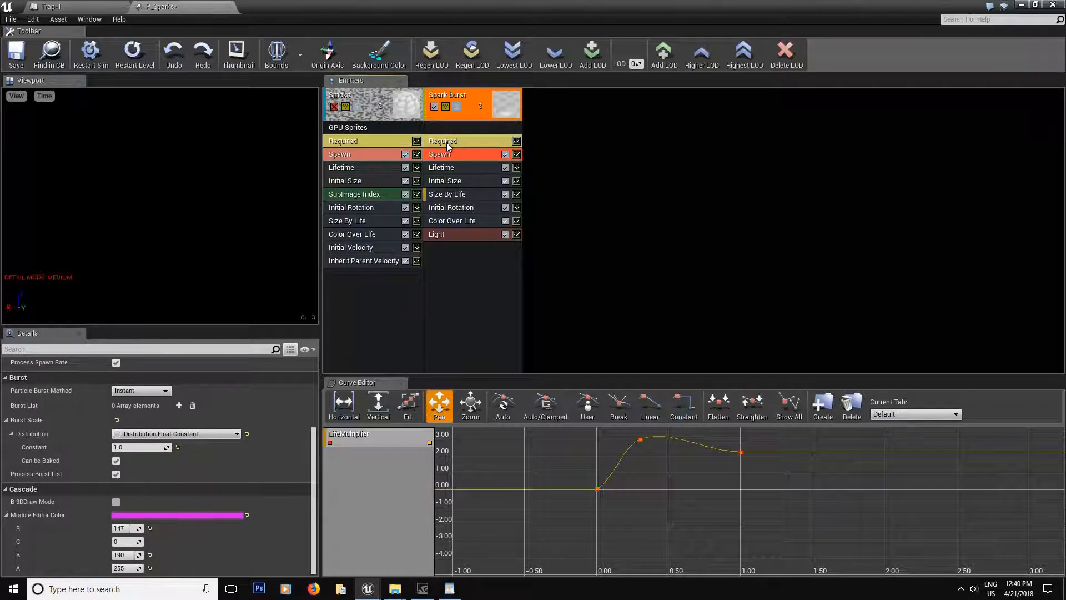
{"action": "left_click", "coordinate": [446, 142]}
{"action": "left_click", "coordinate": [138, 484]}
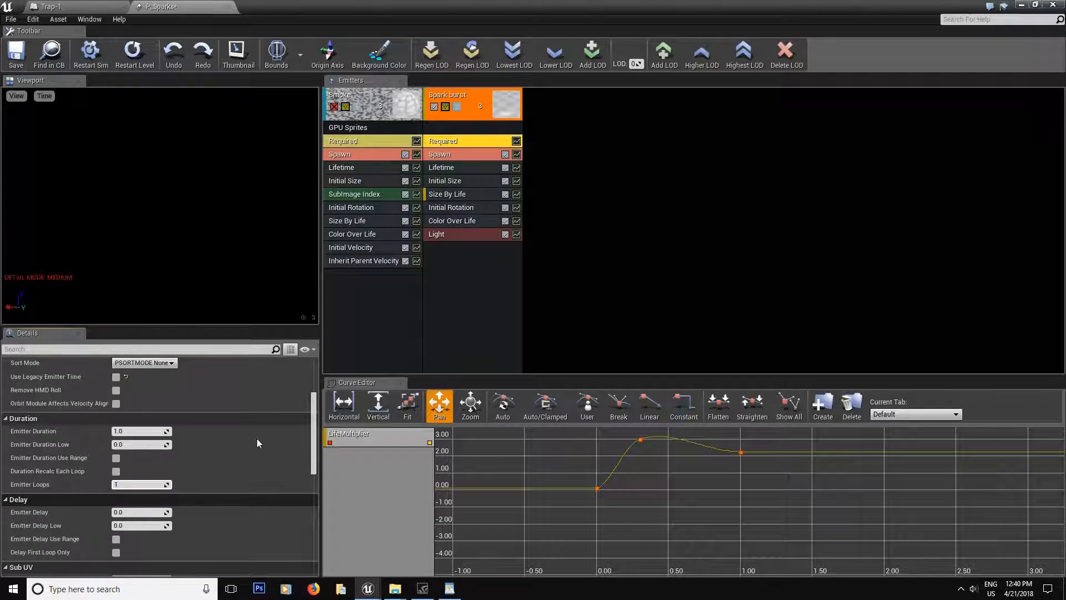
{"action": "type", "text": "1"}
{"action": "key", "text": "Return"}
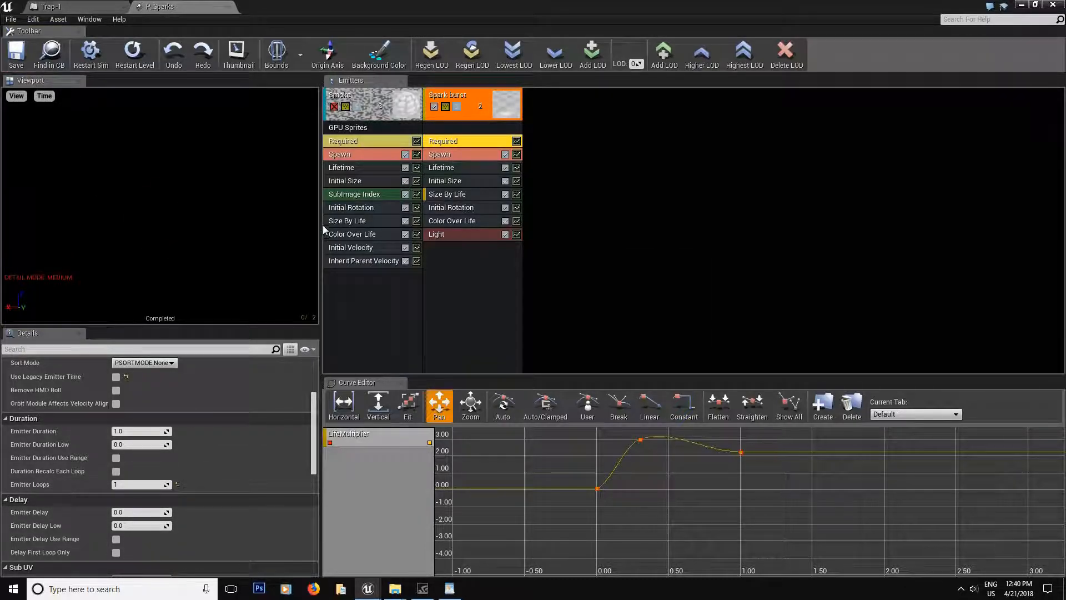
- Re-enable the Smoke emitter and check the duration settings in its Required module
{"action": "left_click", "coordinate": [339, 115]}
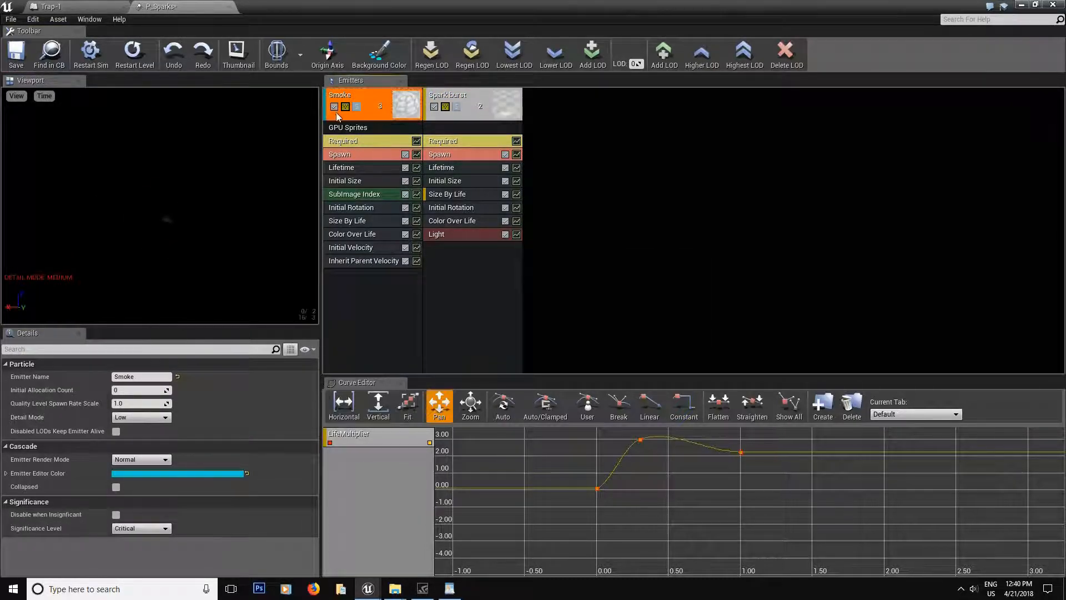
{"action": "left_click", "coordinate": [345, 140]}
{"action": "scroll", "coordinate": [173, 525], "scroll_direction": "down", "scroll_amount": 3}
{"action": "scroll", "coordinate": [172, 519], "scroll_direction": "down", "scroll_amount": 2}
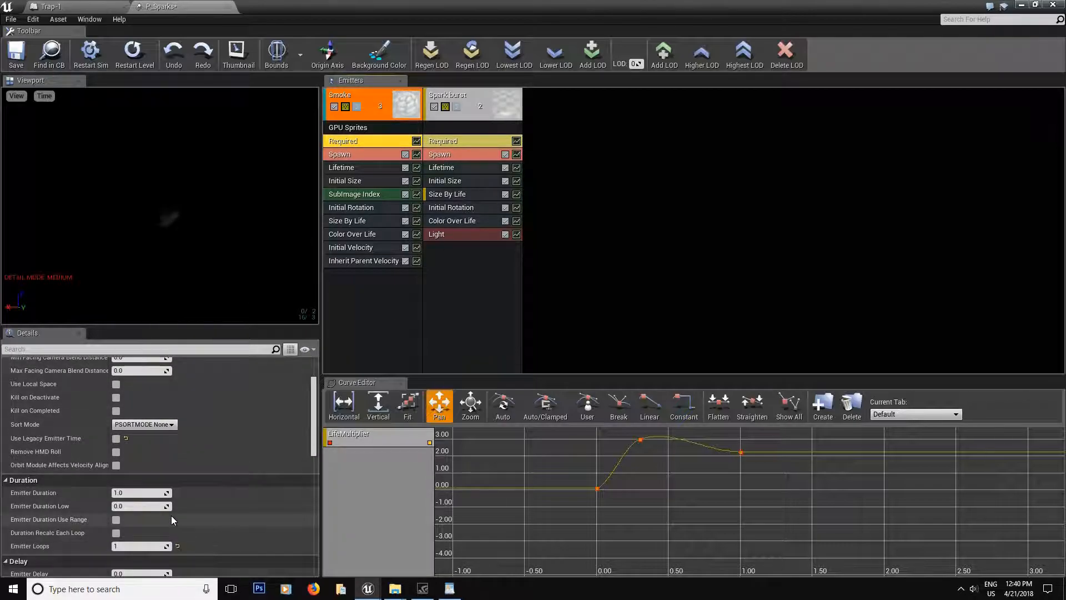
- Add a burst entry with Count 1 and Count Low 1 to Spark burst's Spawn module and save the particle system
{"action": "left_click", "coordinate": [451, 159]}
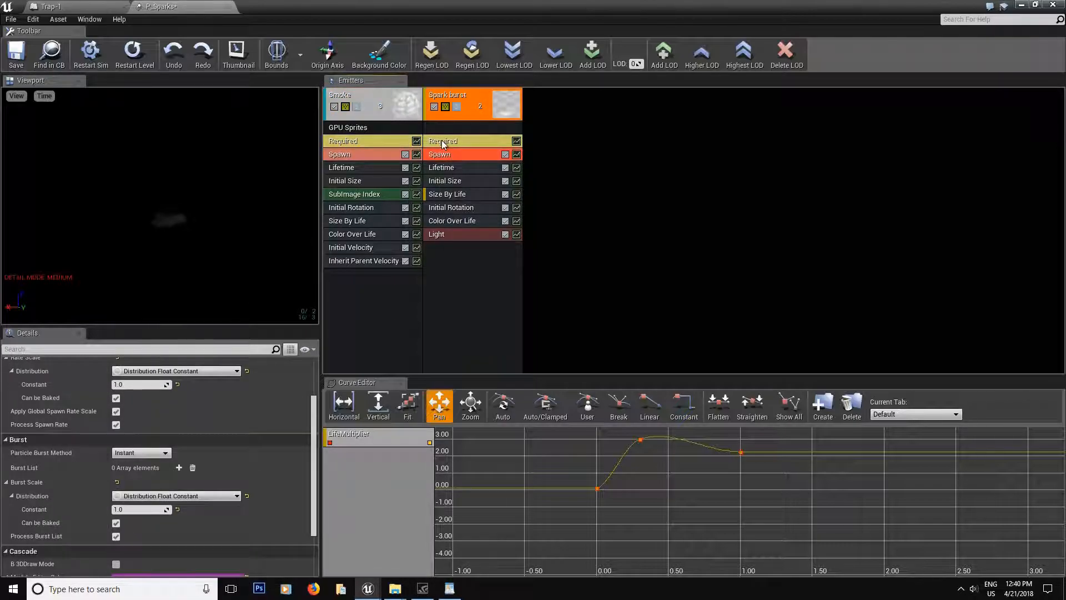
{"action": "left_click", "coordinate": [444, 146]}
{"action": "left_click", "coordinate": [441, 155]}
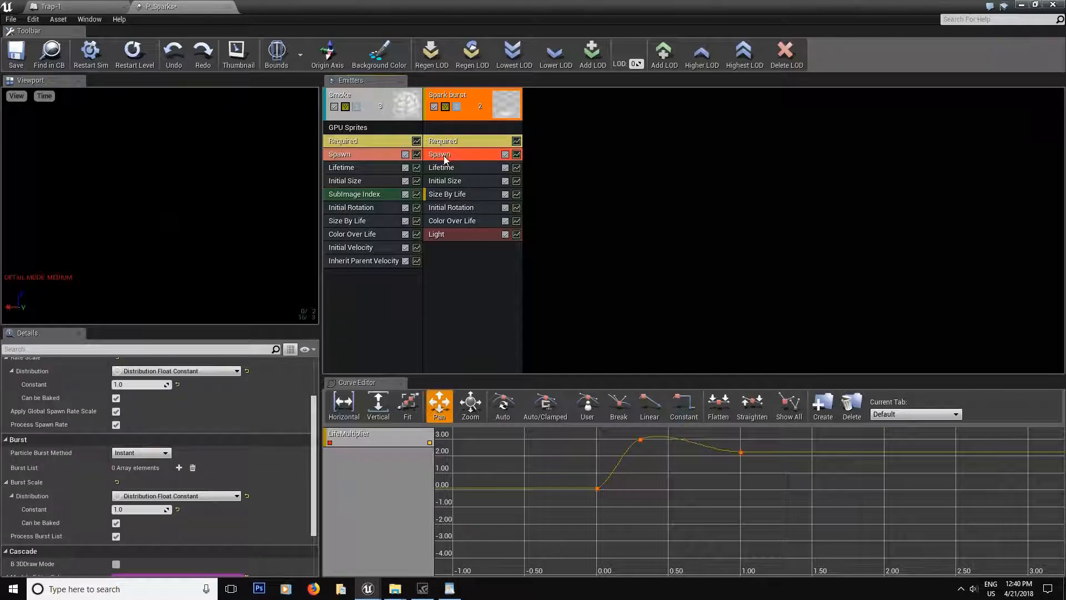
{"action": "scroll", "coordinate": [212, 455], "scroll_direction": "down", "scroll_amount": 3}
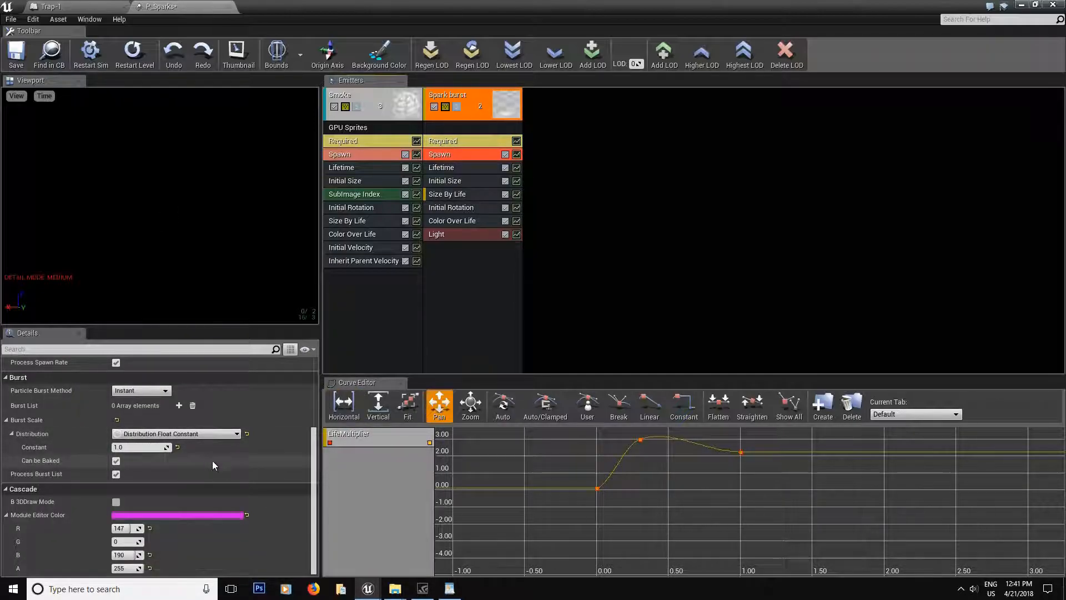
{"action": "scroll", "coordinate": [213, 459], "scroll_direction": "up", "scroll_amount": 4}
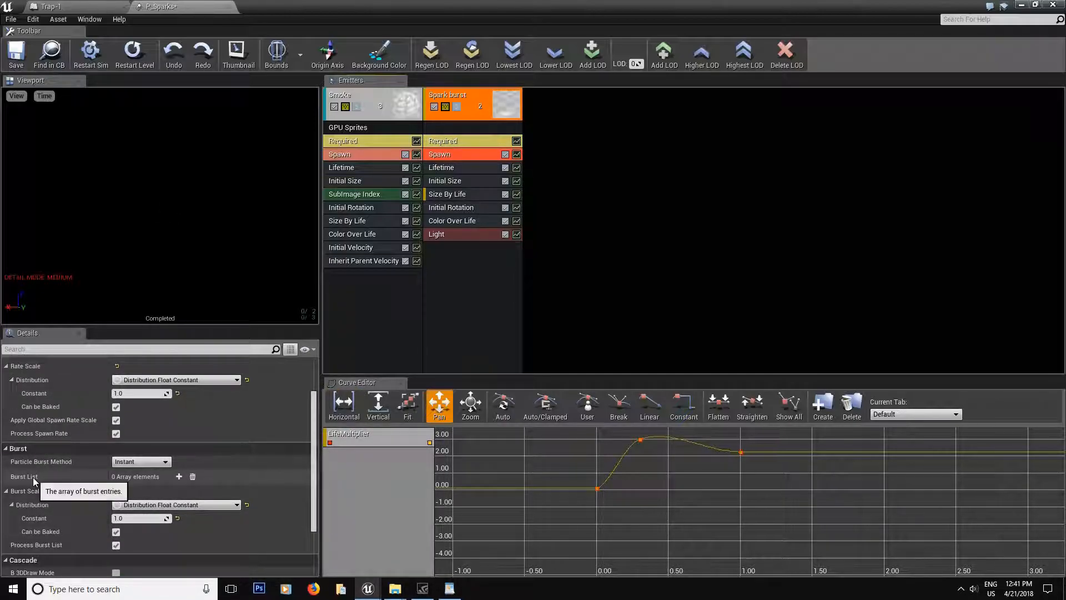
{"action": "left_click", "coordinate": [179, 478]}
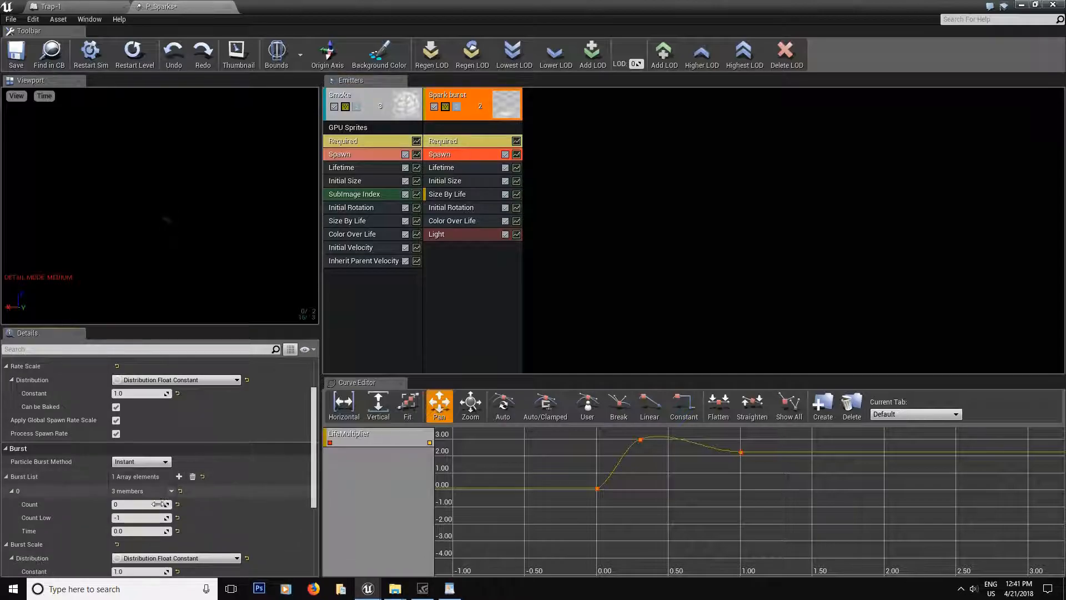
{"action": "left_click", "coordinate": [131, 517]}
{"action": "type", "text": "1"}
{"action": "left_click", "coordinate": [246, 504]}
{"action": "left_click", "coordinate": [27, 65]}
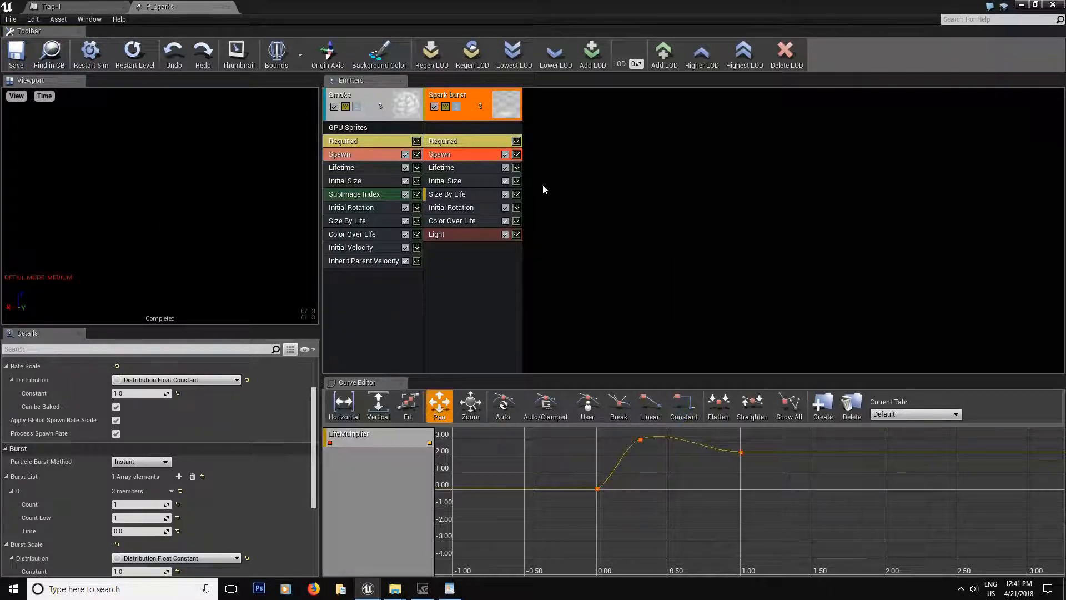
{"action": "left_click", "coordinate": [469, 168]}
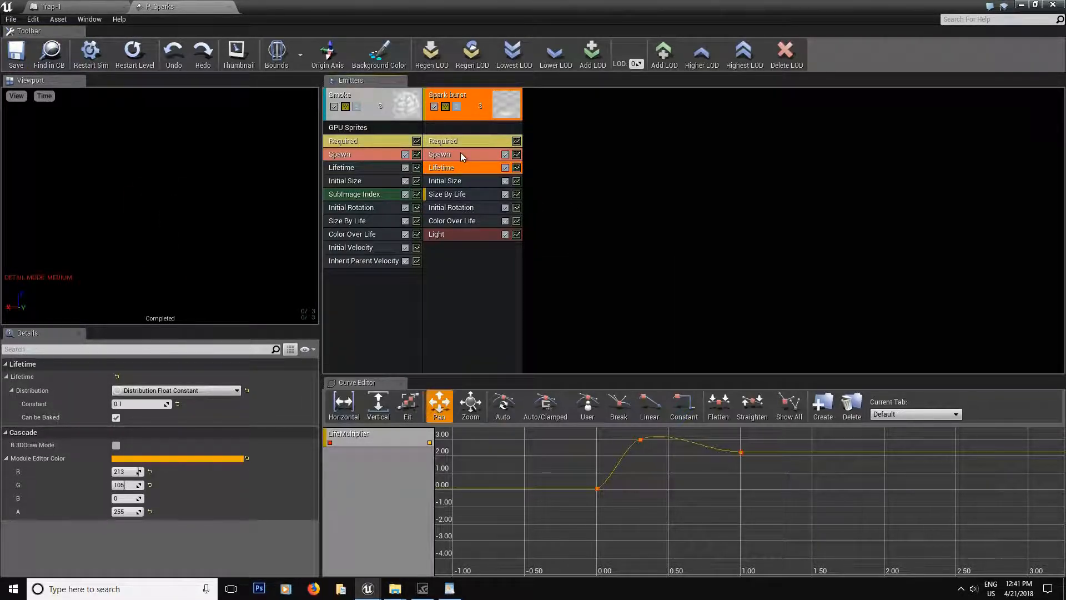
{"action": "left_click", "coordinate": [461, 154]}
{"action": "scroll", "coordinate": [298, 498], "scroll_direction": "down", "scroll_amount": 3}
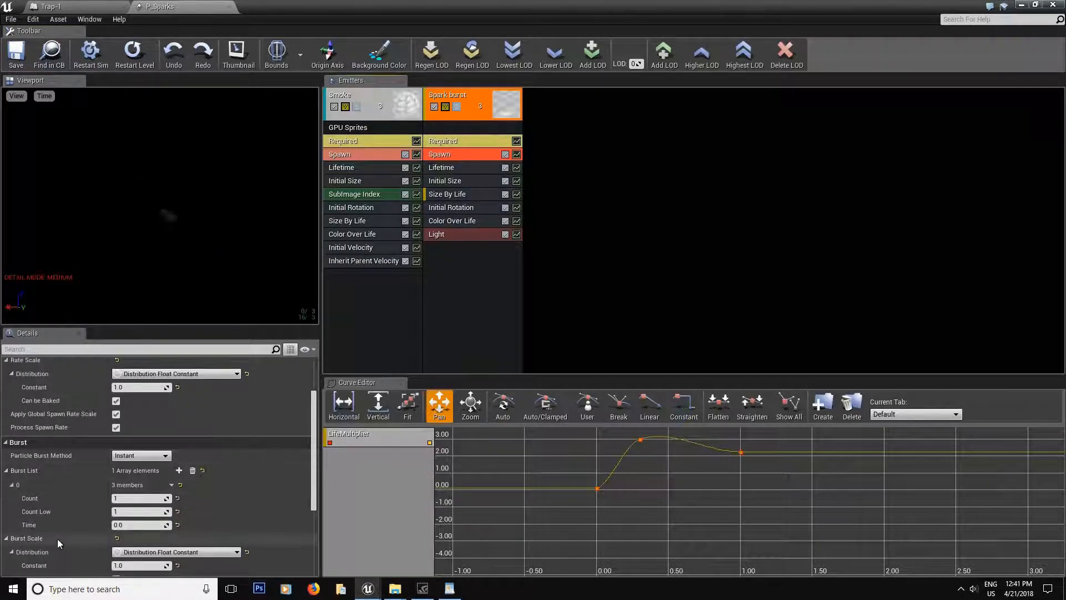
- Set the Spark burst emitter's Initial Size Max to X 25, Y 25 and Z 5
{"action": "left_click", "coordinate": [457, 181]}
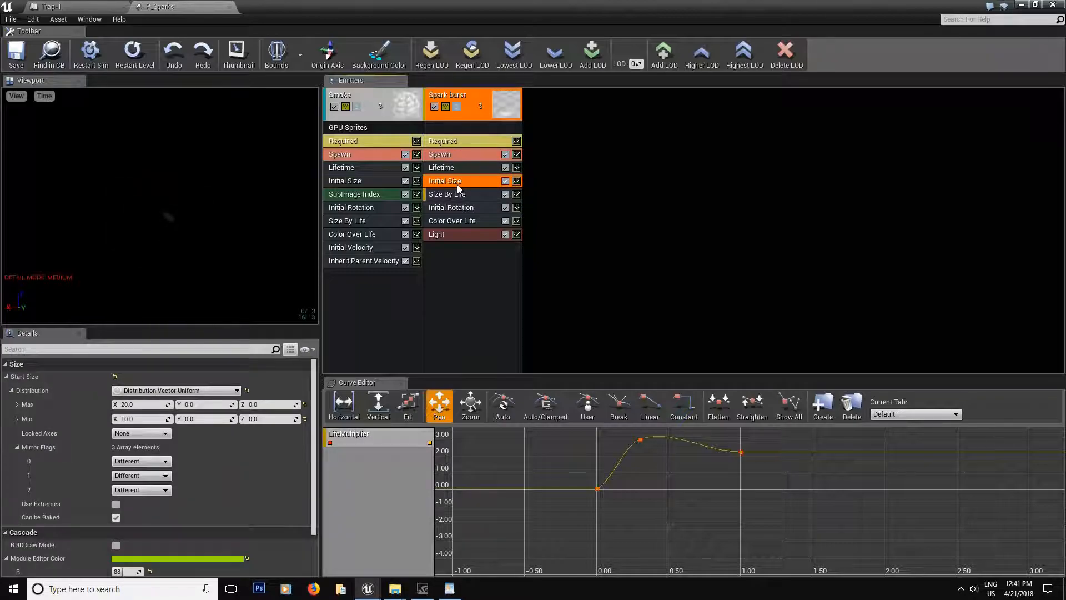
{"action": "left_click", "coordinate": [140, 405]}
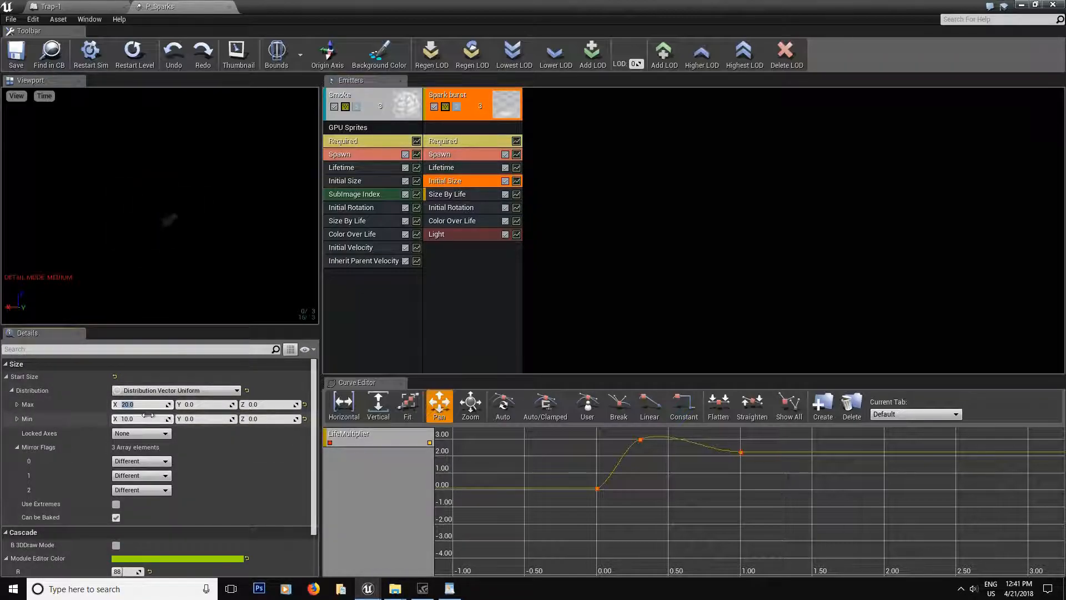
{"action": "type", "text": "25"}
{"action": "left_click", "coordinate": [210, 406]}
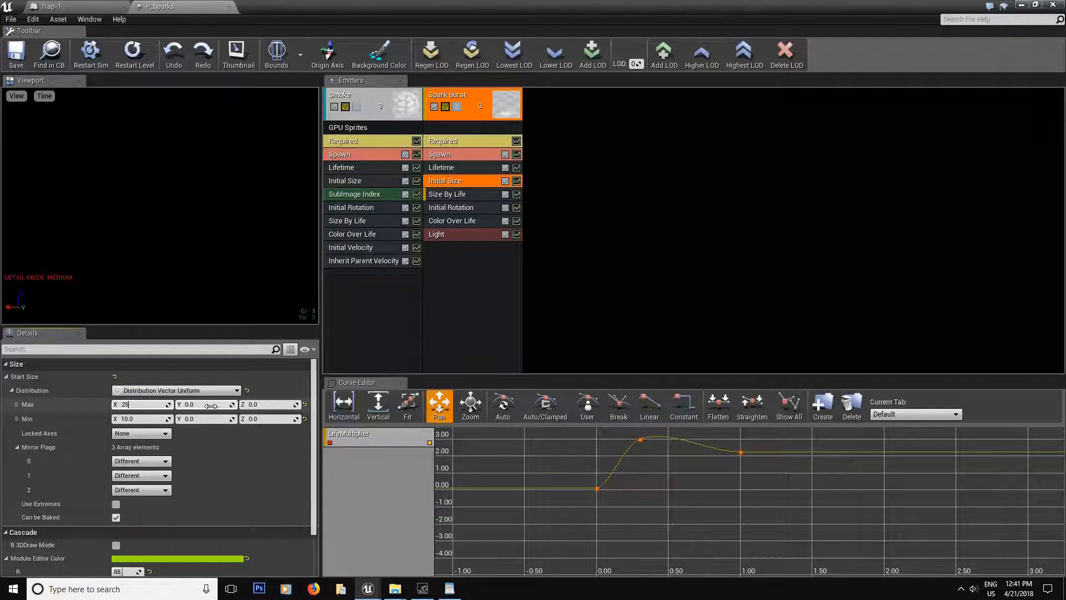
{"action": "type", "text": "25"}
{"action": "key", "text": "Tab"}
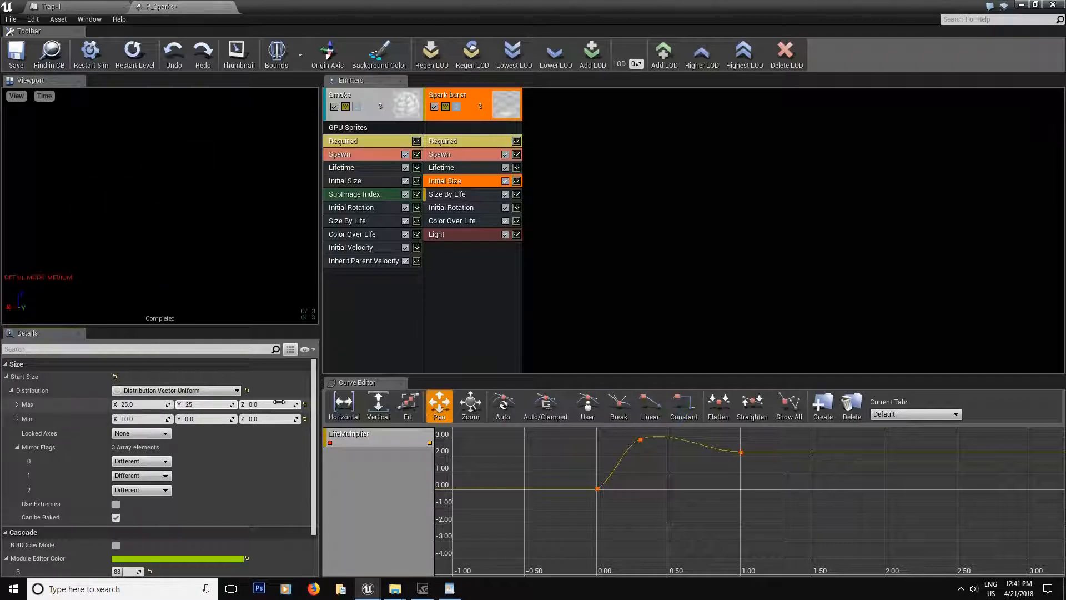
{"action": "type", "text": "1"}
{"action": "key", "text": "BackSpace"}
{"action": "type", "text": "5"}
{"action": "key", "text": "Return"}
- Set the Spark burst emitter's Initial Size Min to X 20 and Y 20
{"action": "left_click", "coordinate": [191, 418]}
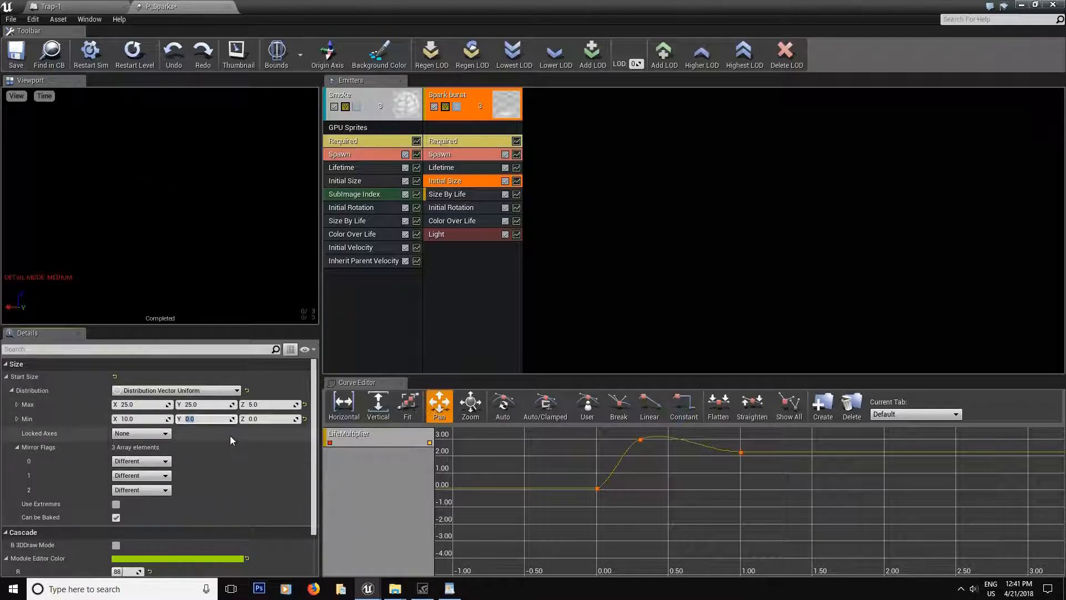
{"action": "left_click", "coordinate": [147, 417]}
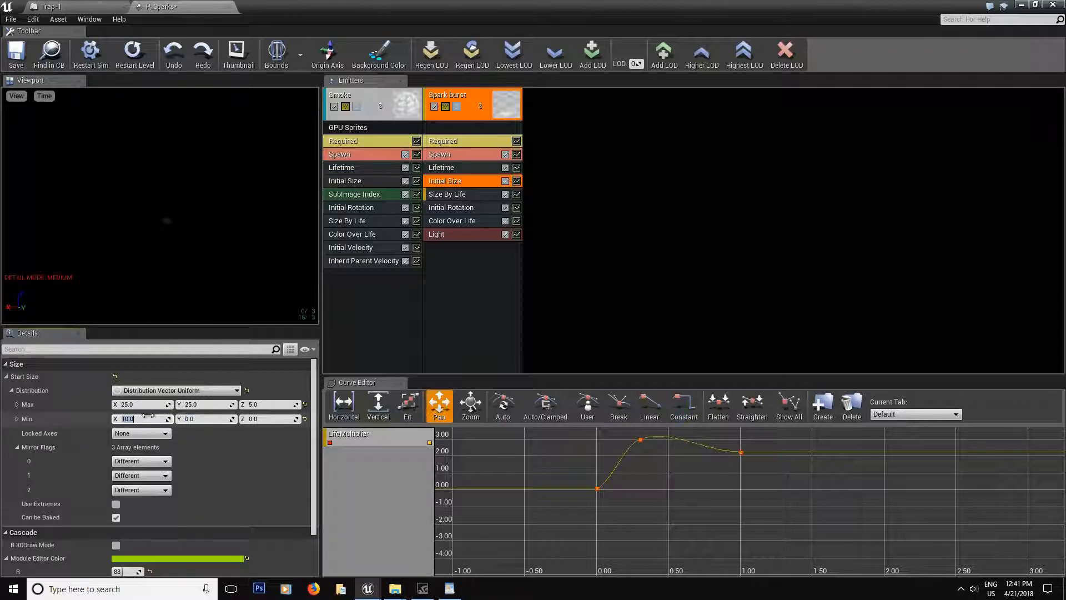
{"action": "key", "text": "Tab"}
{"action": "type", "text": "20"}
{"action": "key", "text": "Tab"}
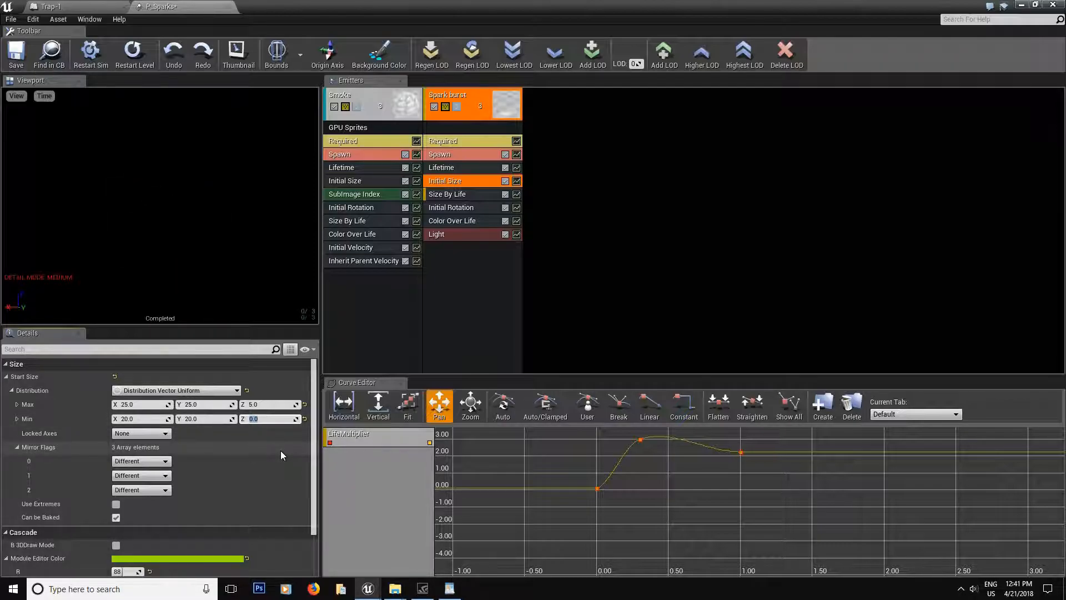
{"action": "left_click", "coordinate": [249, 447]}
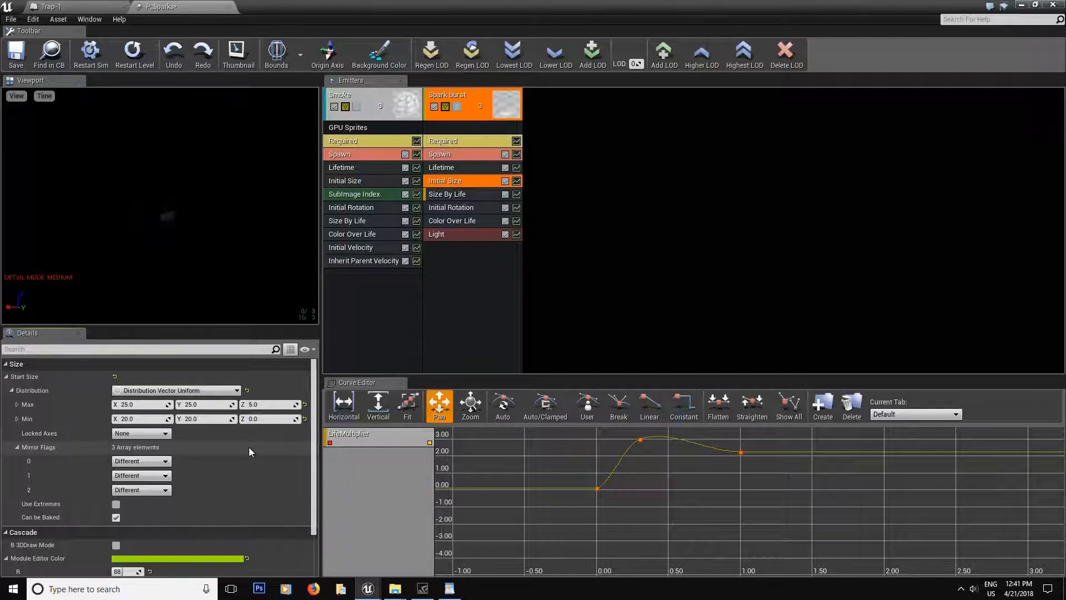
- Review Spark burst's Size By Life, Color Over Life and Light modules, and save the particle system
{"action": "left_click", "coordinate": [456, 194]}
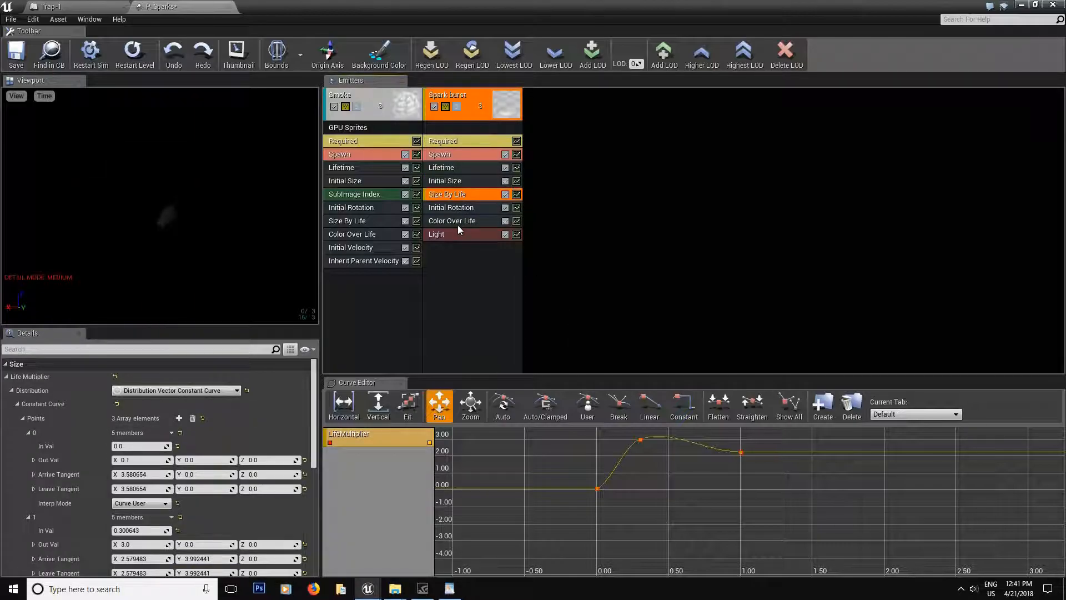
{"action": "left_click", "coordinate": [461, 207]}
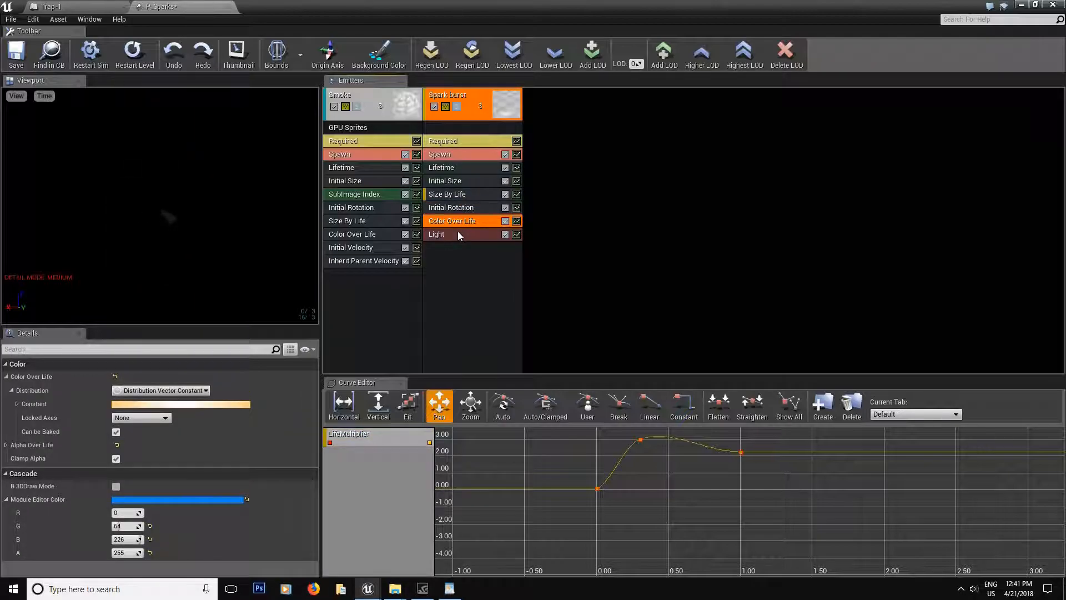
{"action": "left_click", "coordinate": [458, 234]}
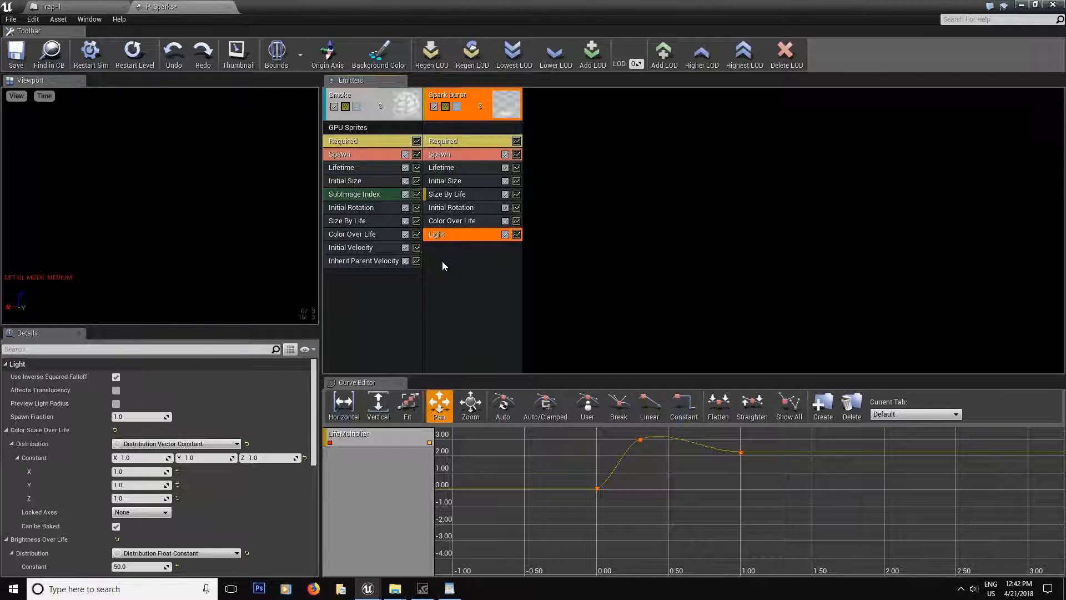
{"action": "left_click", "coordinate": [16, 53]}
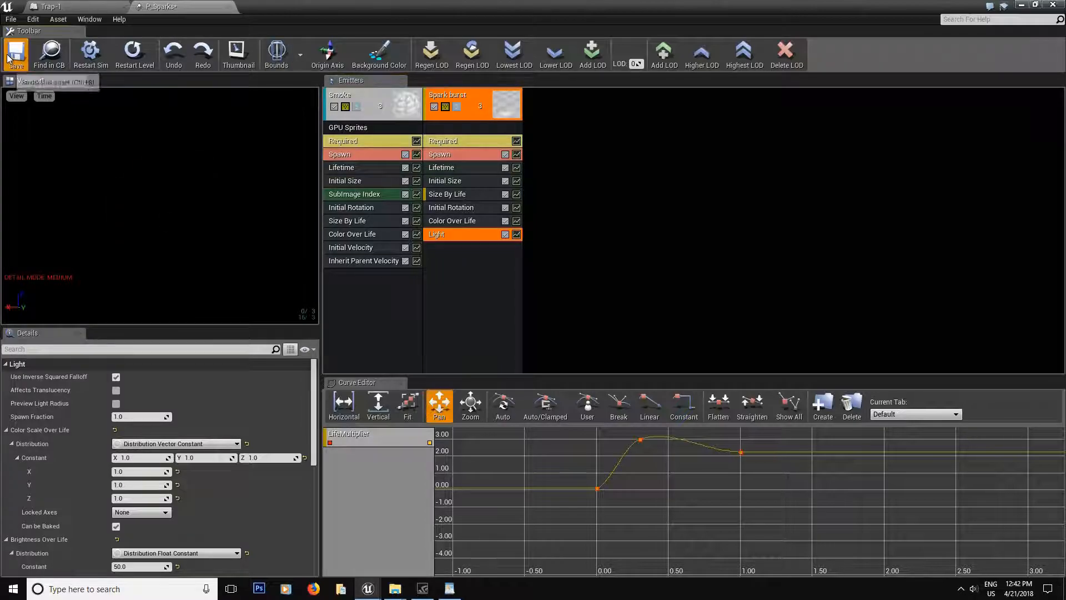
- Set the Spark burst emitter's Emitter Loops to 0 in its Required module and save the particle system
{"action": "left_click", "coordinate": [440, 154]}
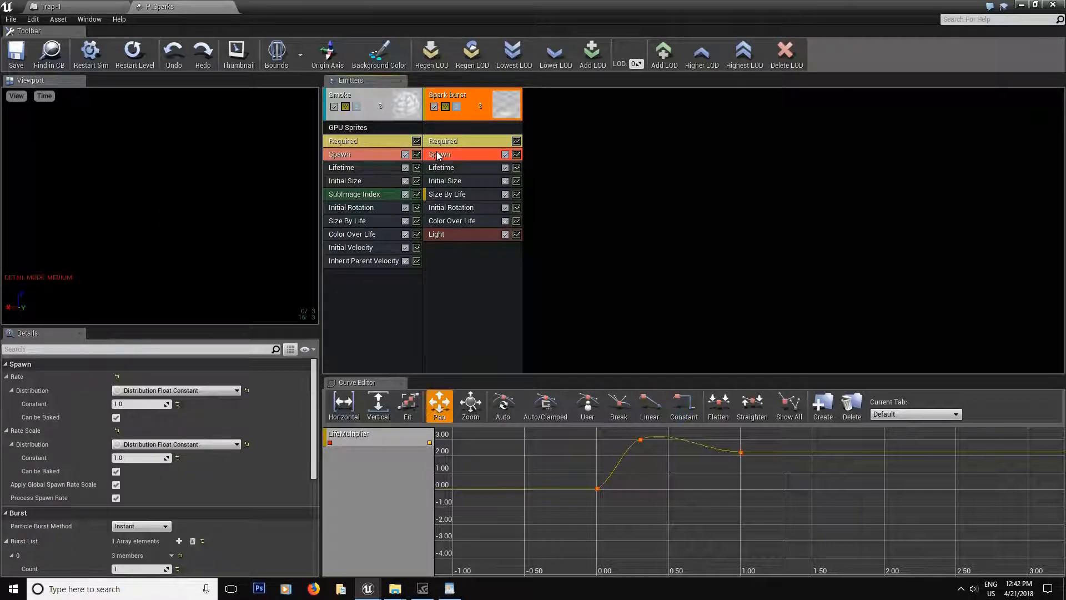
{"action": "left_click", "coordinate": [440, 142]}
{"action": "scroll", "coordinate": [145, 482], "scroll_direction": "down", "scroll_amount": 10}
{"action": "left_click", "coordinate": [128, 543]}
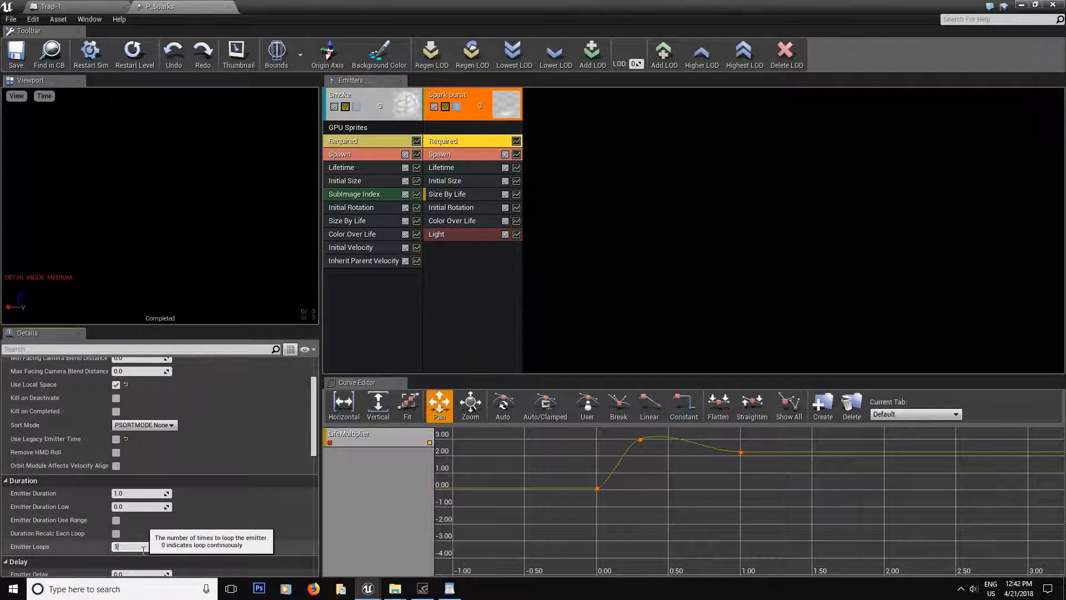
{"action": "type", "text": "0"}
{"action": "key", "text": "Return"}
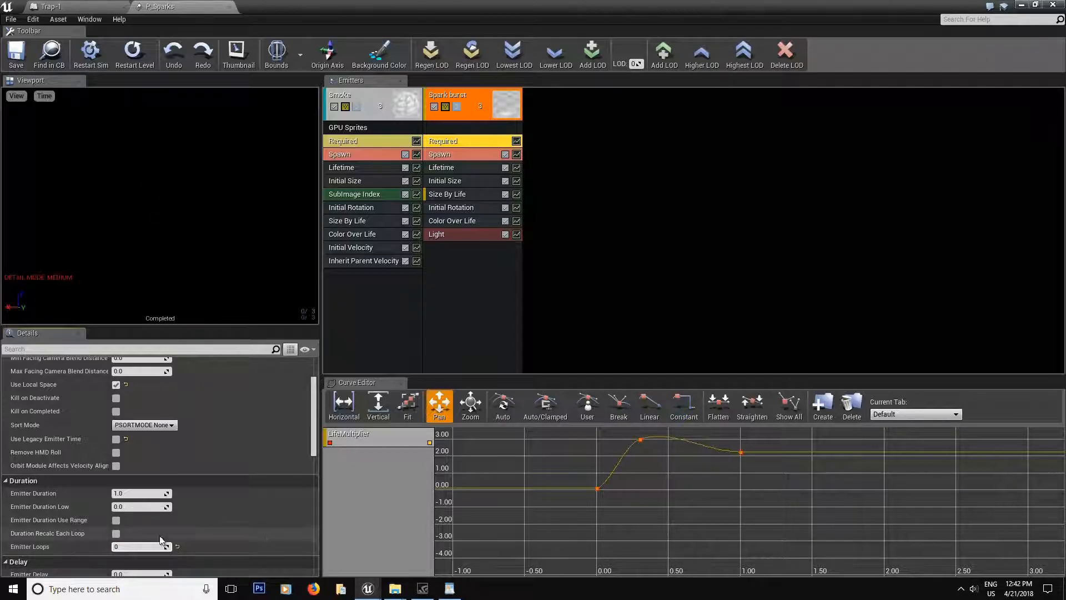
{"action": "left_click", "coordinate": [16, 54]}
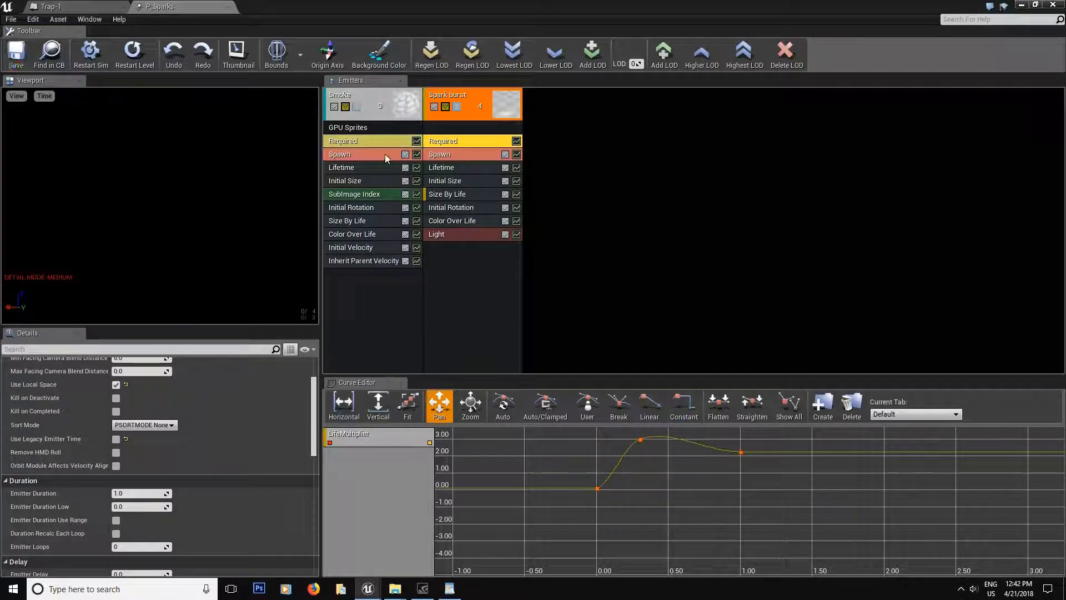
- Return to the level editor and place P_Sparks on the floor between the black strip and the yellow hazard stripe
{"action": "left_click", "coordinate": [341, 153]}
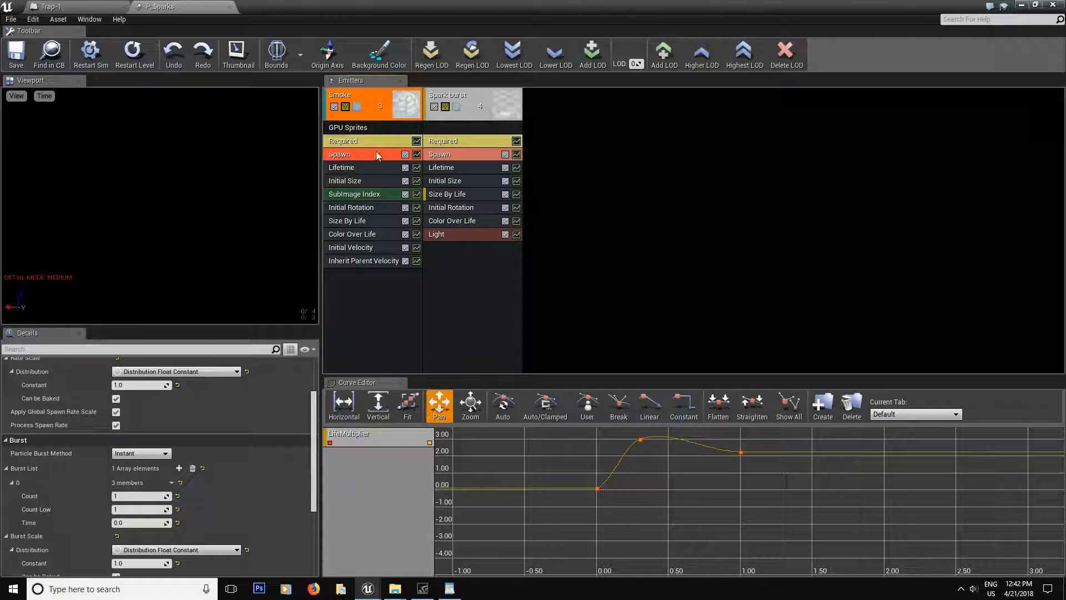
{"action": "left_click", "coordinate": [49, 54]}
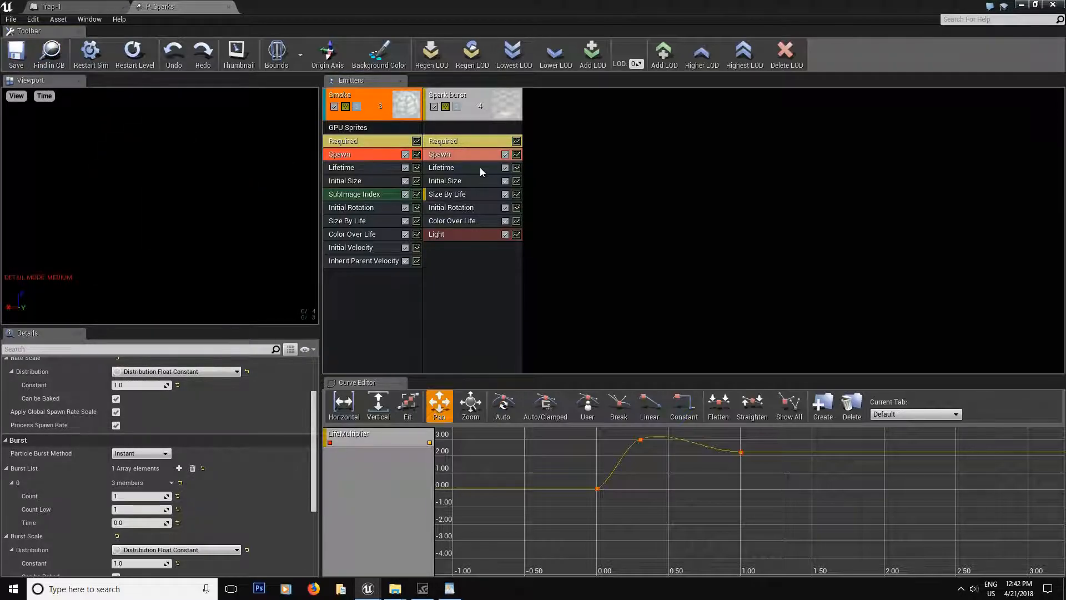
{"action": "left_click", "coordinate": [1021, 5]}
{"action": "left_click_drag", "start_coordinate": [104, 471], "coordinate": [562, 355]}
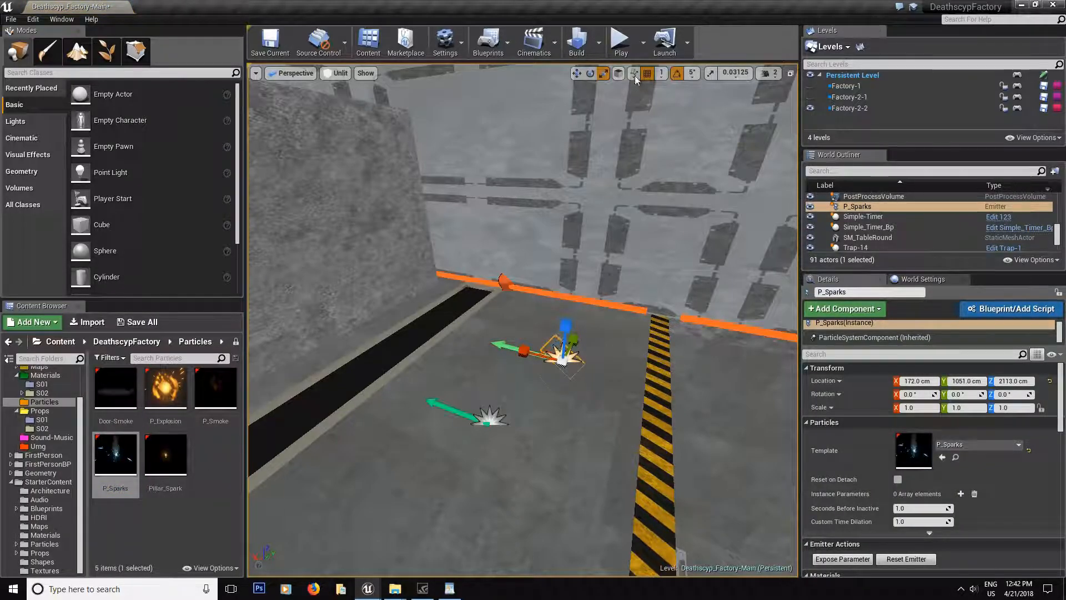
- Play-test the level and walk around the corridor to examine the placed P_Sparks effect
{"action": "left_click", "coordinate": [621, 41]}
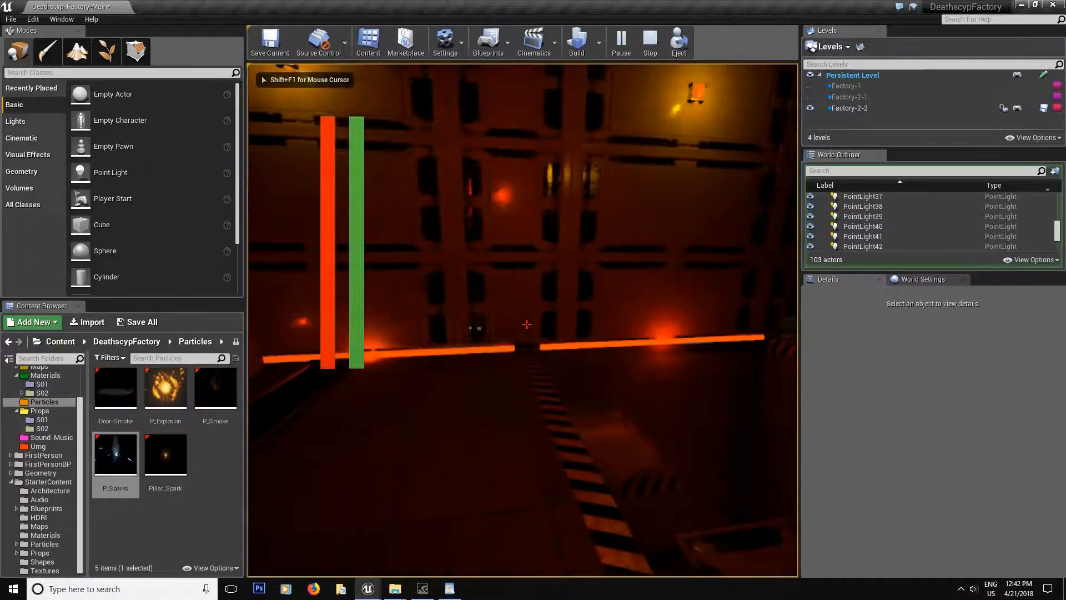
{"action": "key", "text": "w"}
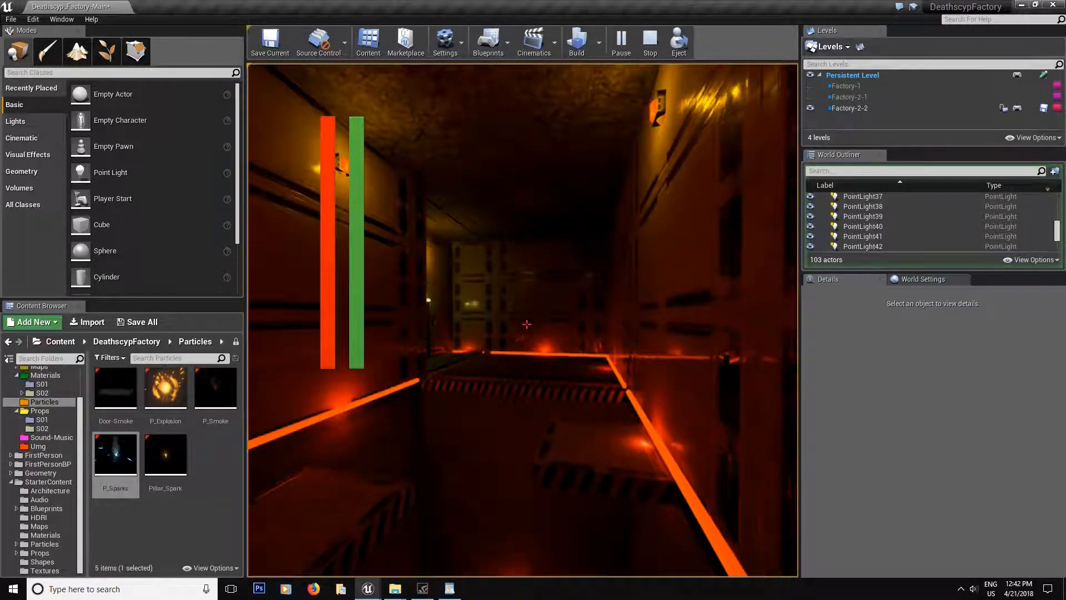
{"action": "key", "text": "w"}
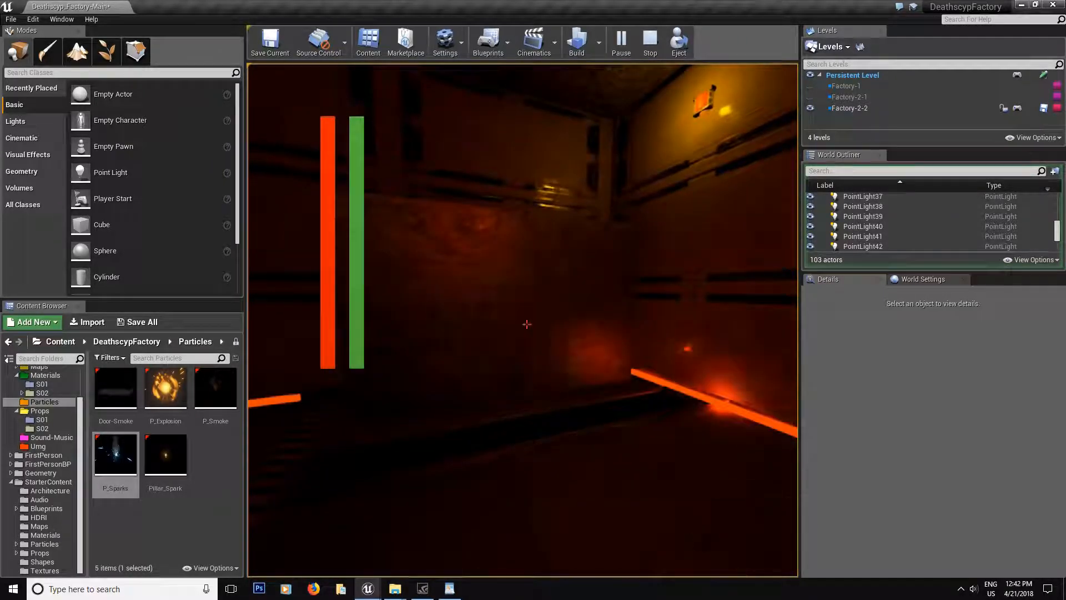
{"action": "key", "text": "w"}
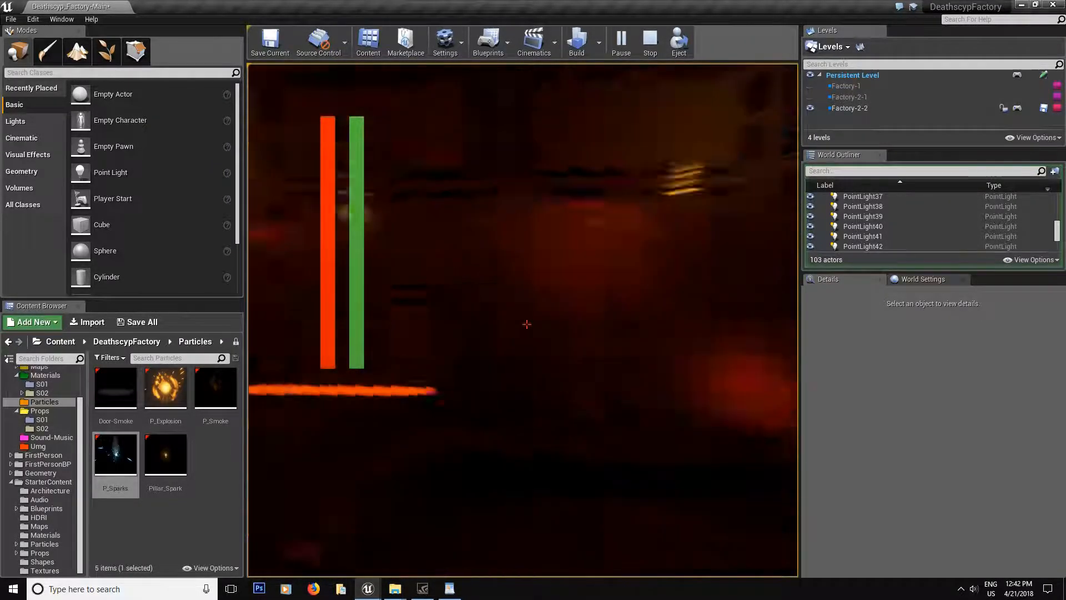
{"action": "key", "text": "w"}
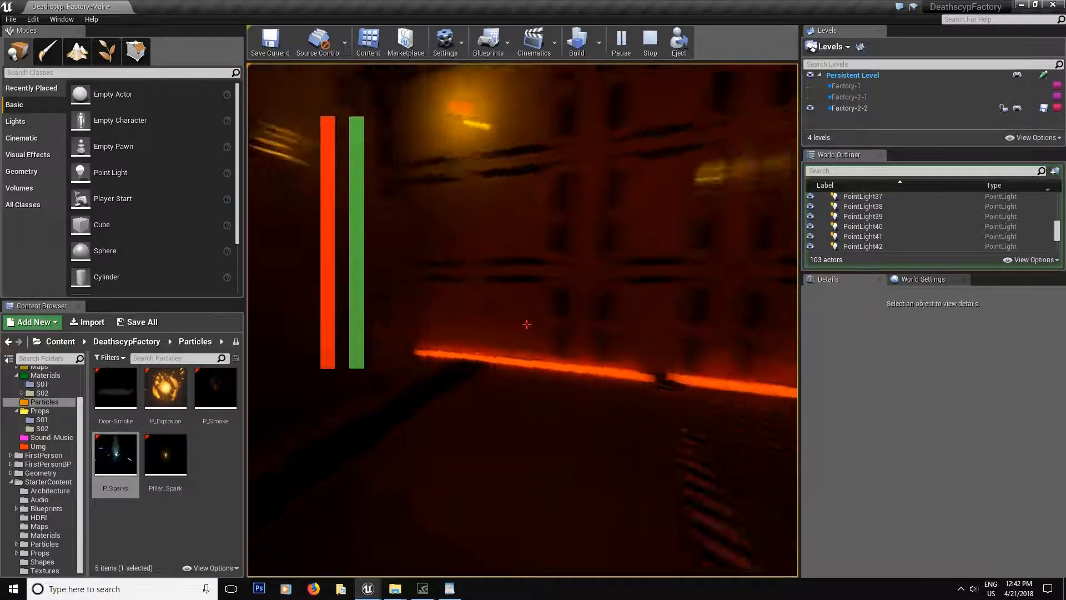
{"action": "key", "text": "d"}
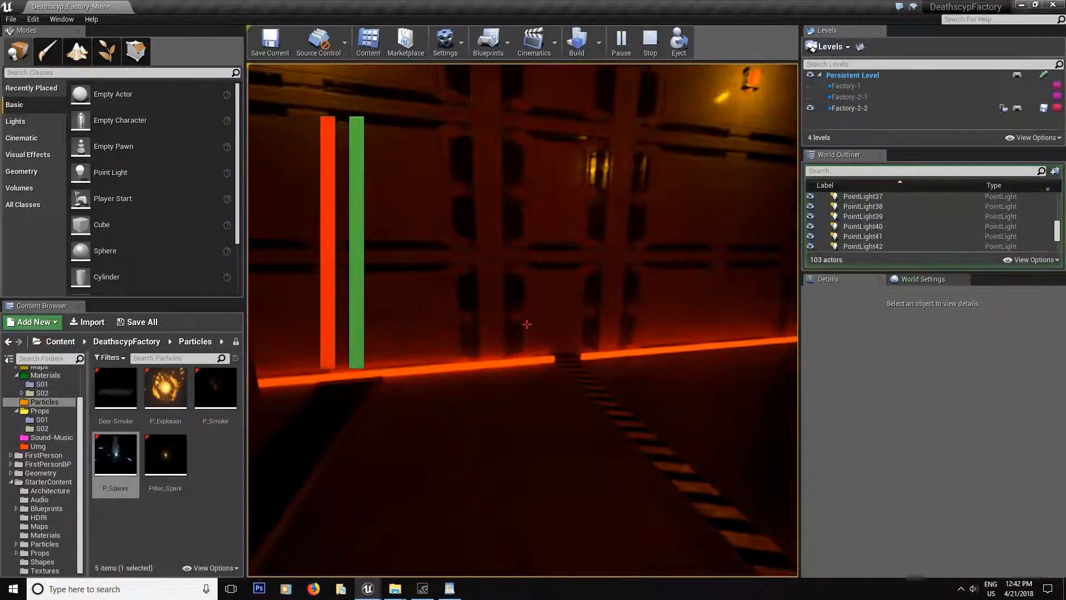
{"action": "key", "text": "d"}
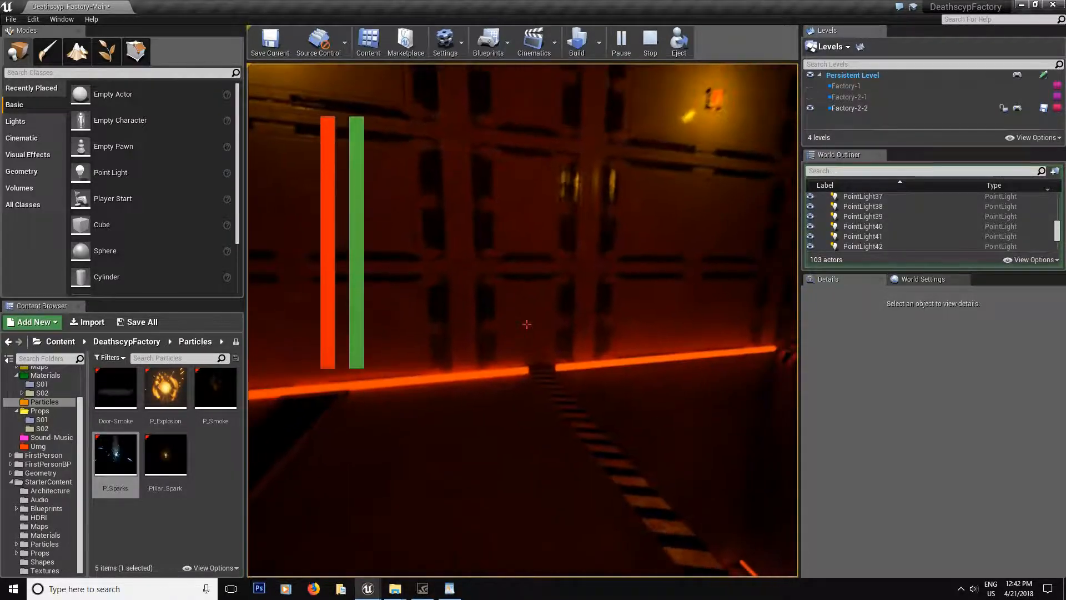
{"action": "key", "text": "Escape"}
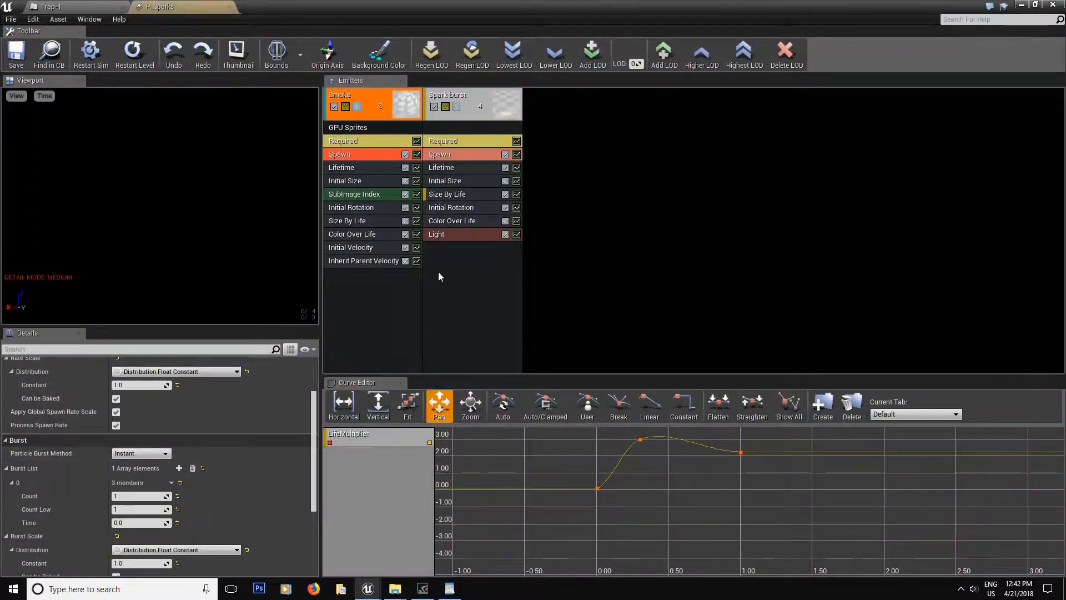
- Delete the Light module from the Spark burst emitter in P_Sparks and save the particle system
{"action": "left_click", "coordinate": [439, 273]}
{"action": "left_click", "coordinate": [451, 235]}
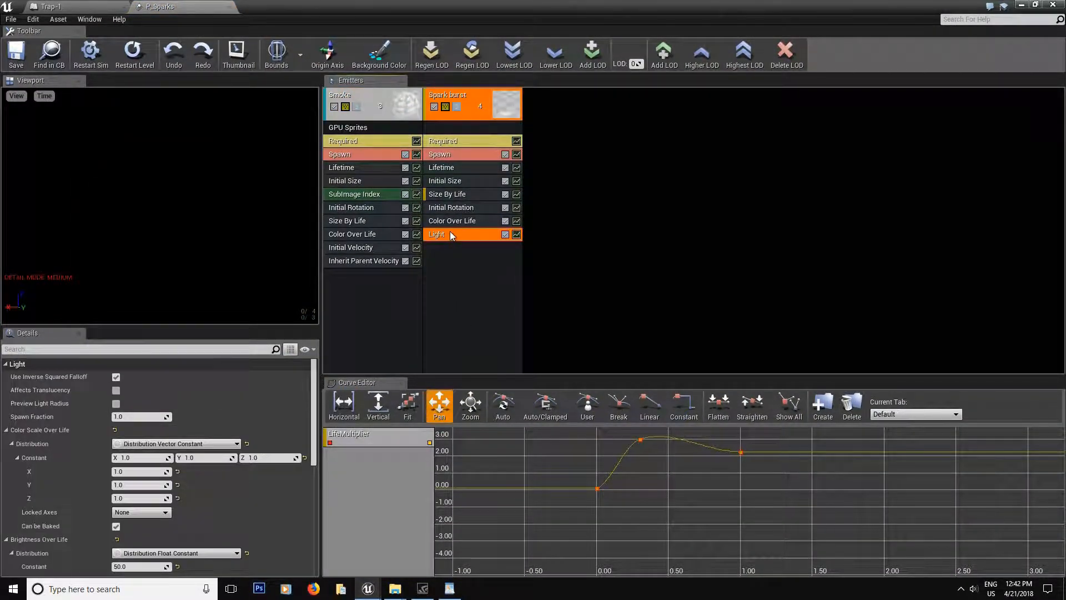
{"action": "key", "text": "Delete"}
{"action": "left_click", "coordinate": [16, 53]}
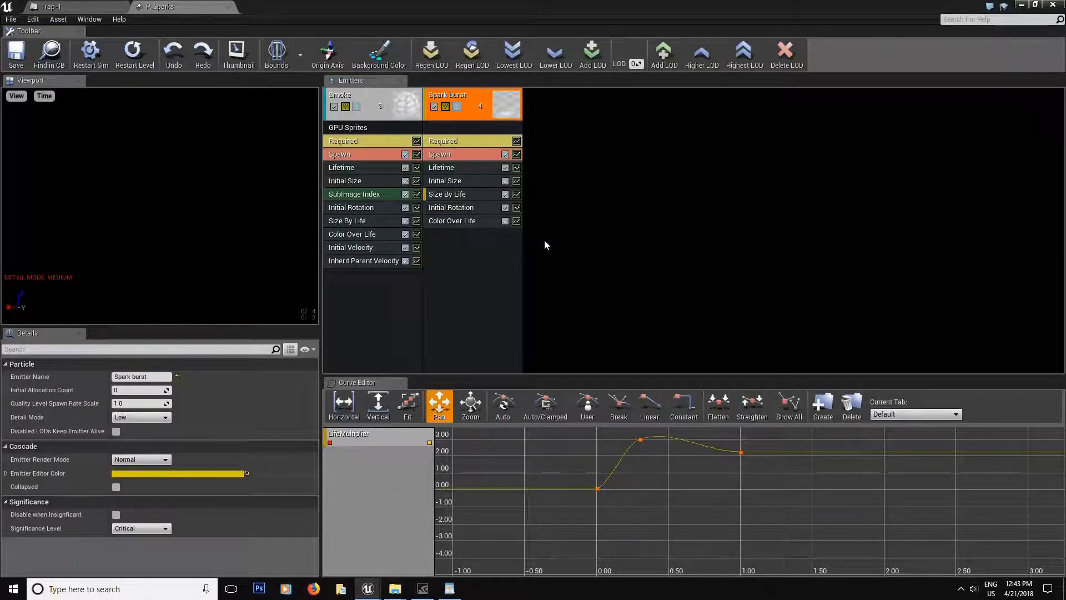
- Check Spark burst's Spawn module and set Emitter Loops to 1 in its Required module
{"action": "left_click", "coordinate": [438, 154]}
{"action": "scroll", "coordinate": [153, 533], "scroll_direction": "down", "scroll_amount": 3}
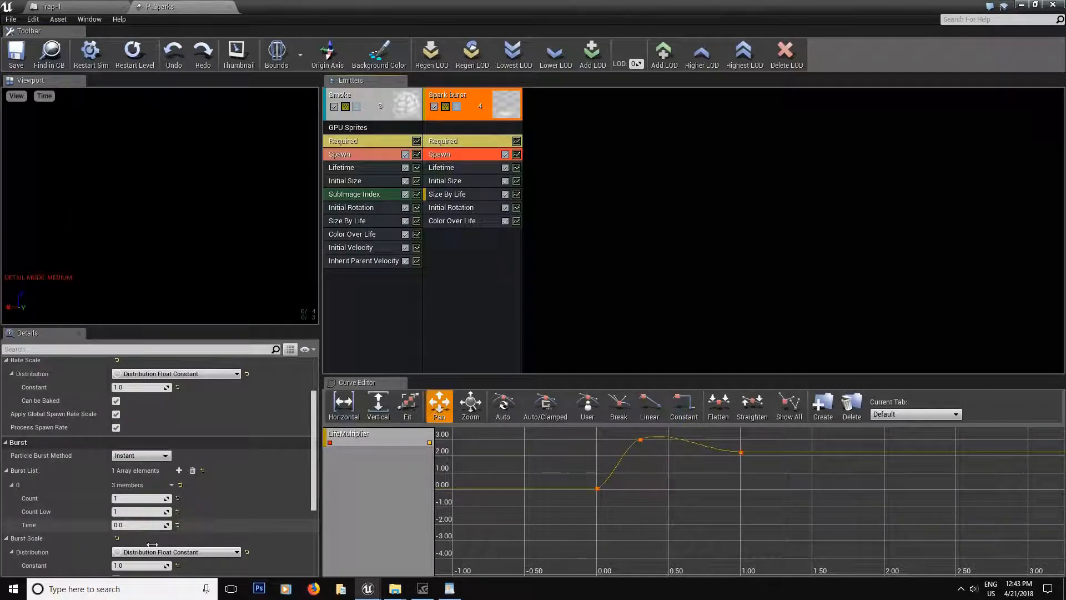
{"action": "left_click", "coordinate": [442, 141]}
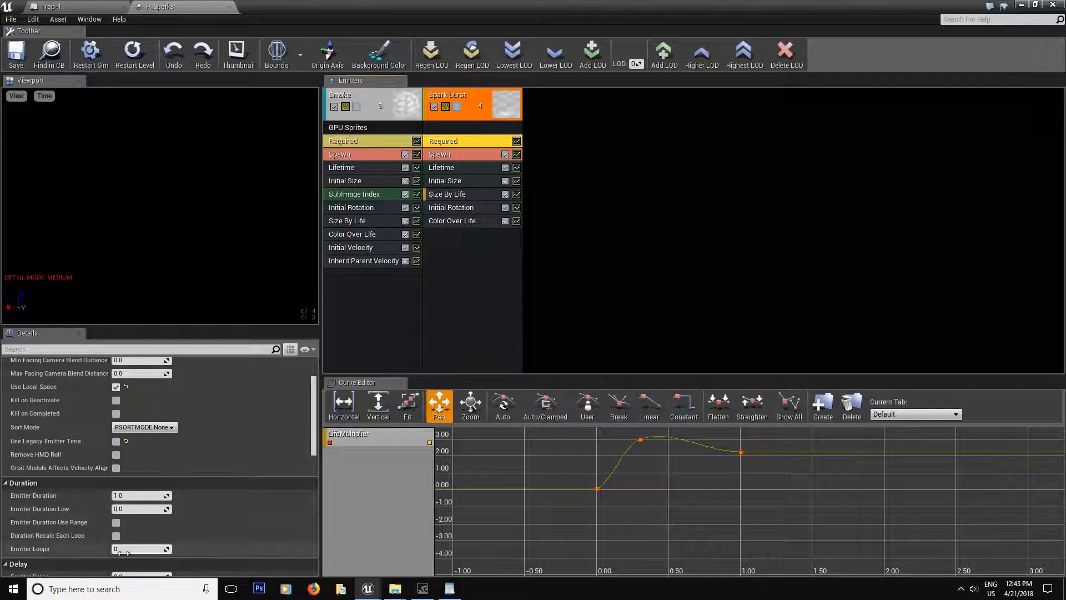
{"action": "type", "text": "1"}
{"action": "key", "text": "Return"}
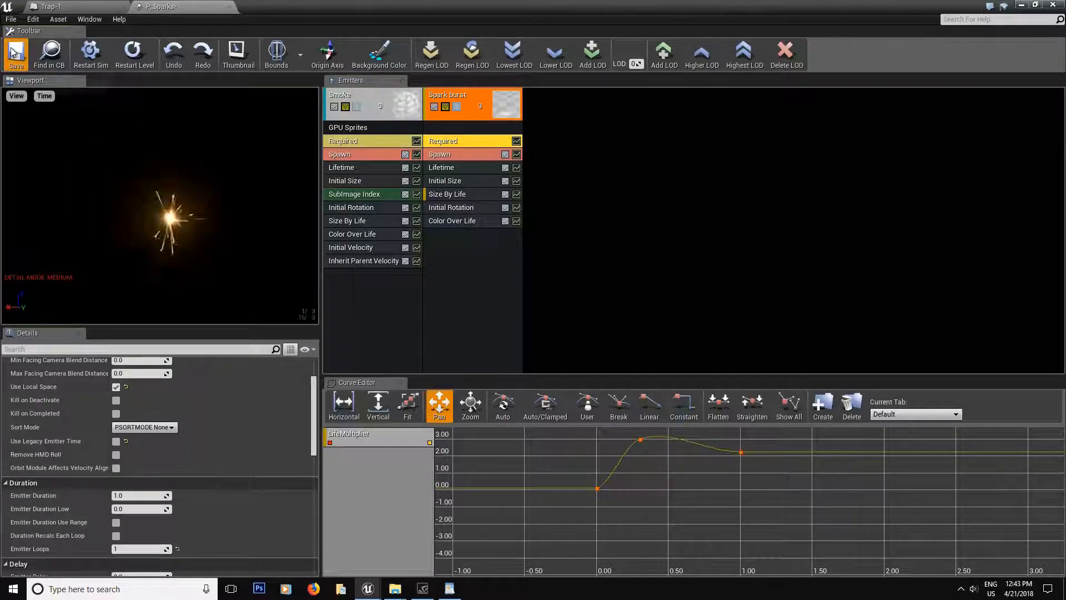
- Close the P_Sparks editor, save the Trap-1 blueprint, and save all modified content from the level editor
{"action": "left_click", "coordinate": [228, 6]}
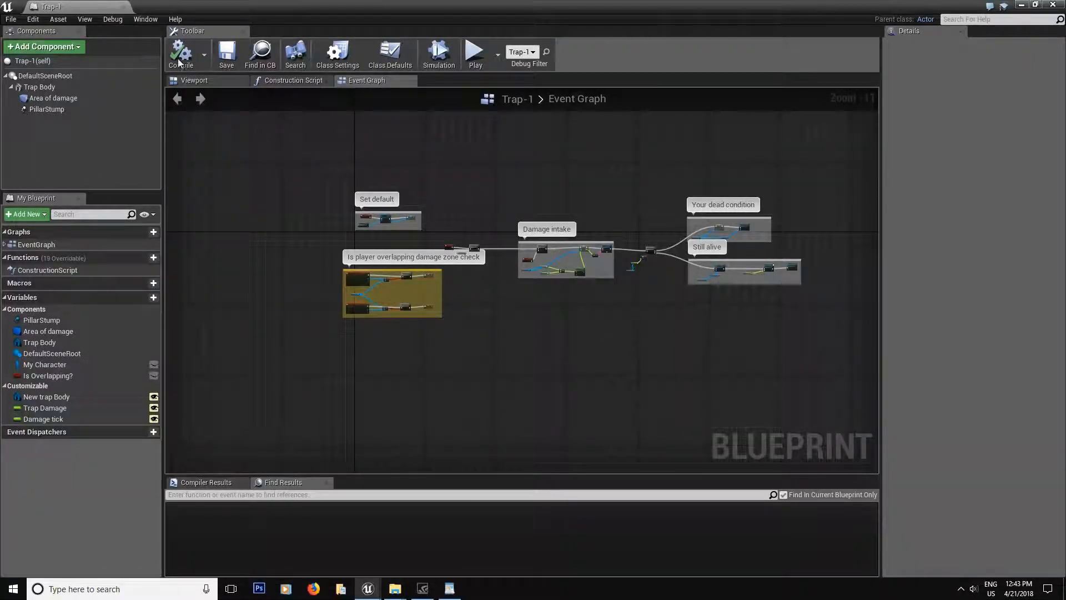
{"action": "left_click", "coordinate": [223, 63]}
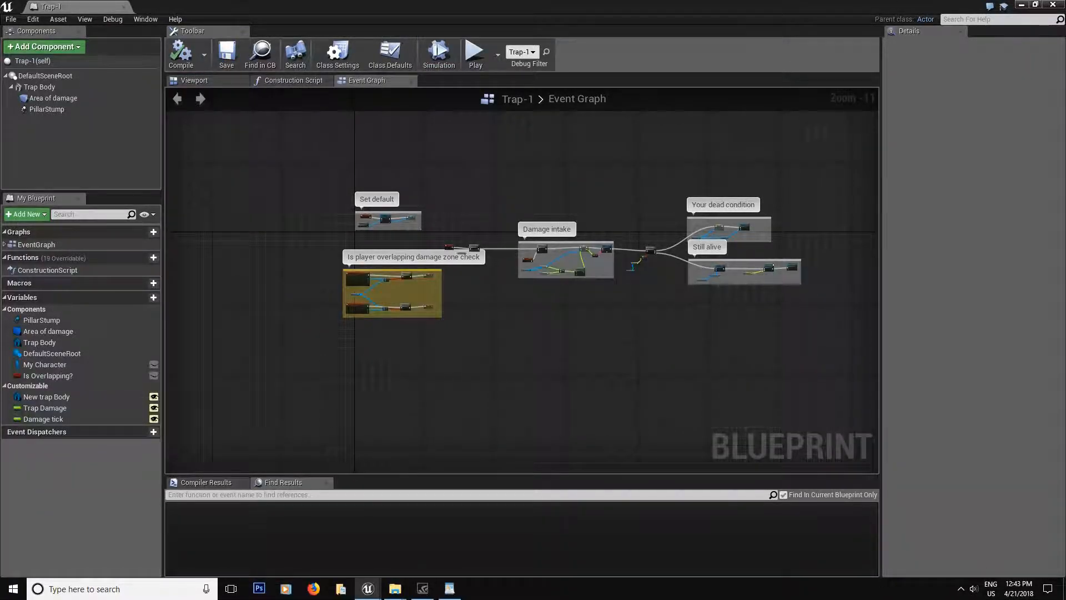
{"action": "left_click", "coordinate": [1022, 6]}
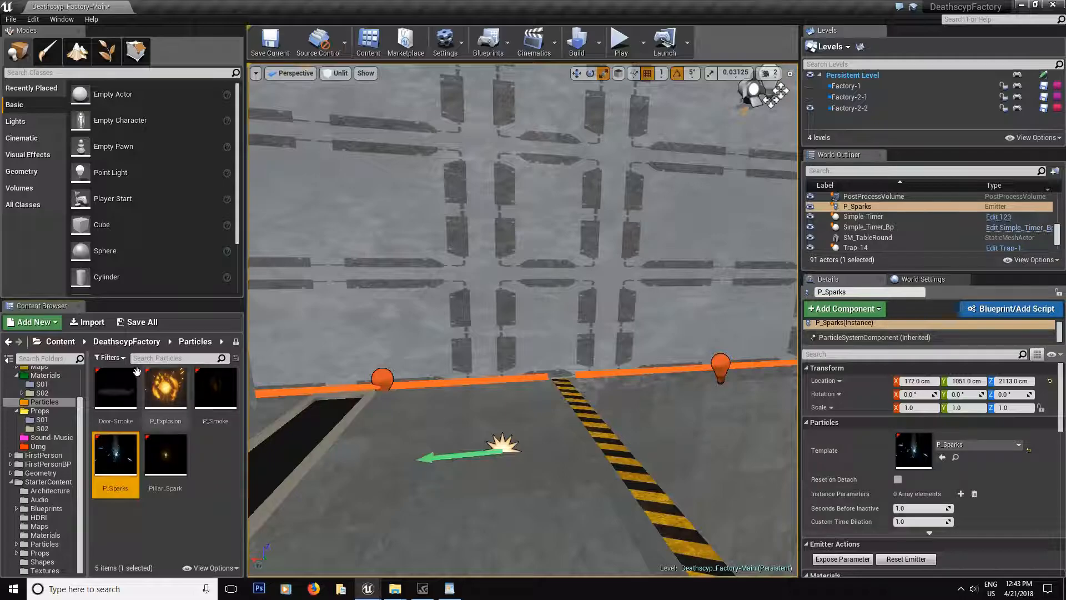
{"action": "left_click", "coordinate": [139, 327]}
{"action": "left_click", "coordinate": [620, 398]}
{"action": "right_click_drag", "start_coordinate": [619, 399], "coordinate": [486, 424]}
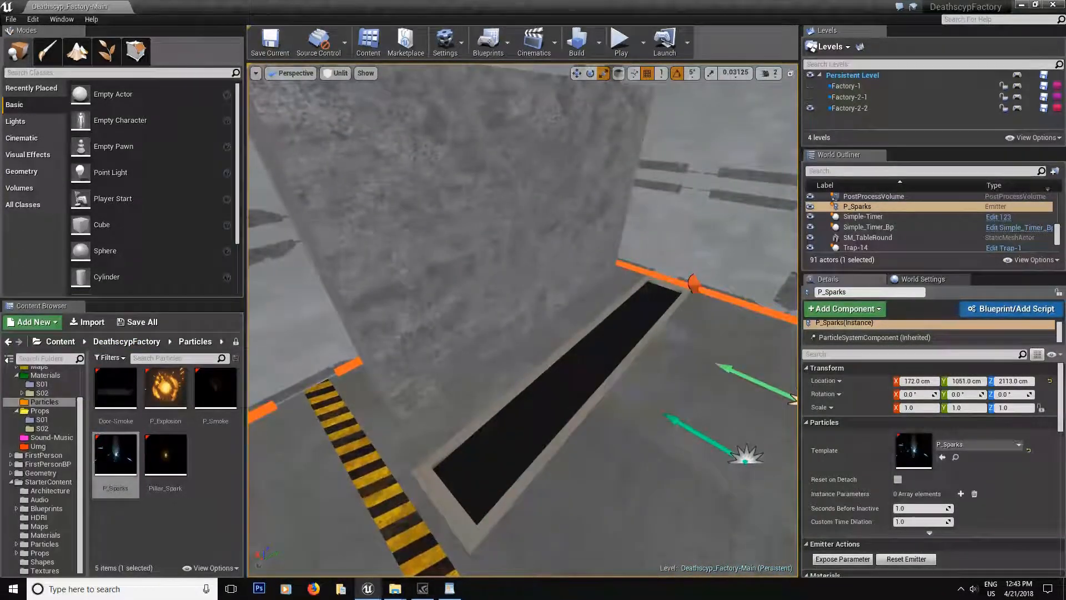
- Reopen the P_Sparks particle system and show the Spark burst emitter's Spawn module
{"action": "left_click", "coordinate": [114, 455]}
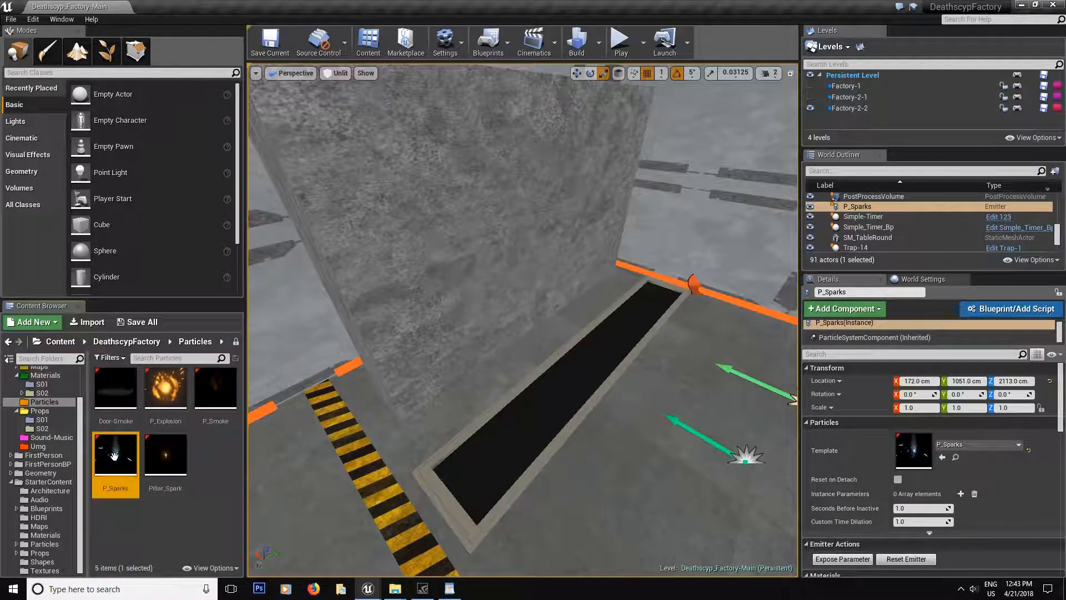
{"action": "double_click", "coordinate": [114, 456]}
{"action": "left_click", "coordinate": [356, 160]}
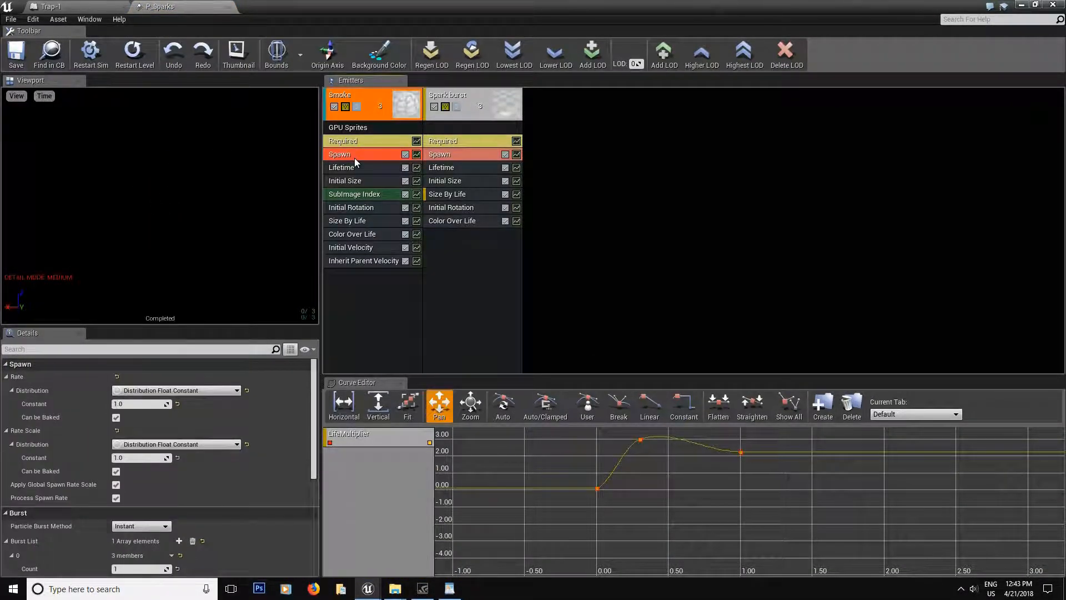
{"action": "left_click", "coordinate": [450, 155]}
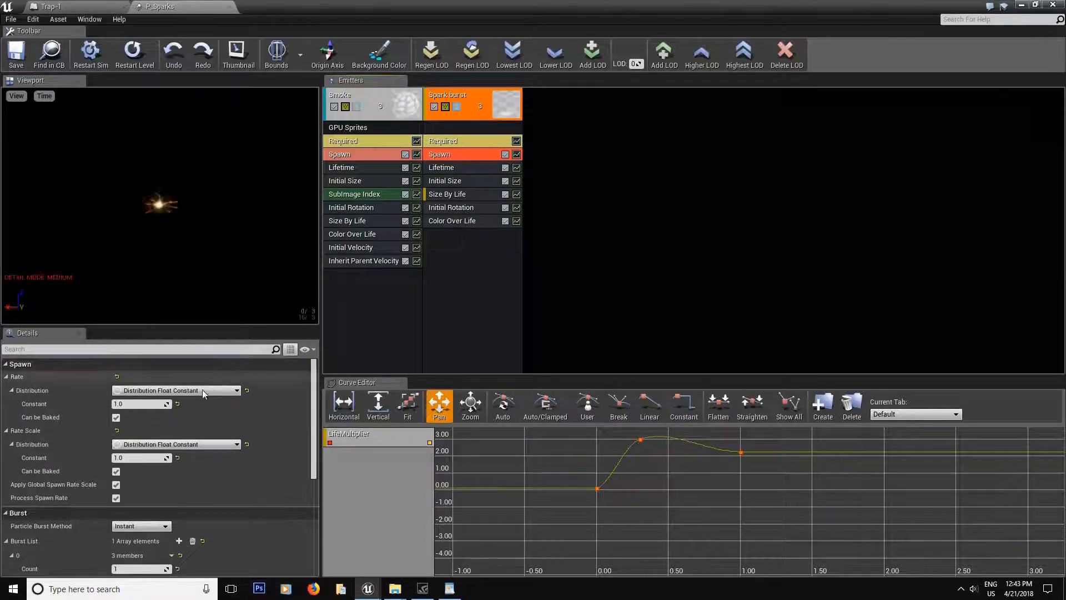
- Try a Spawn Rate constant of 20 for the Spark burst emitter
{"action": "left_click", "coordinate": [132, 405]}
{"action": "type", "text": "20"}
{"action": "key", "text": "Return"}
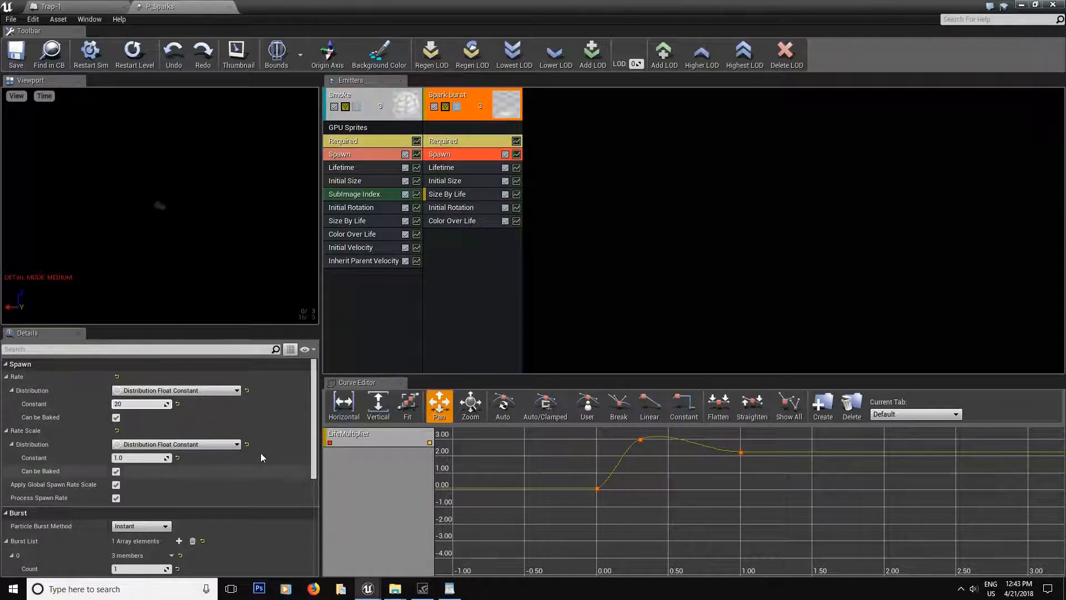
- Capture a new P_Sparks thumbnail, set Spark burst's Spawn Rate constant to 1, and save the particle system
{"action": "left_click", "coordinate": [241, 54]}
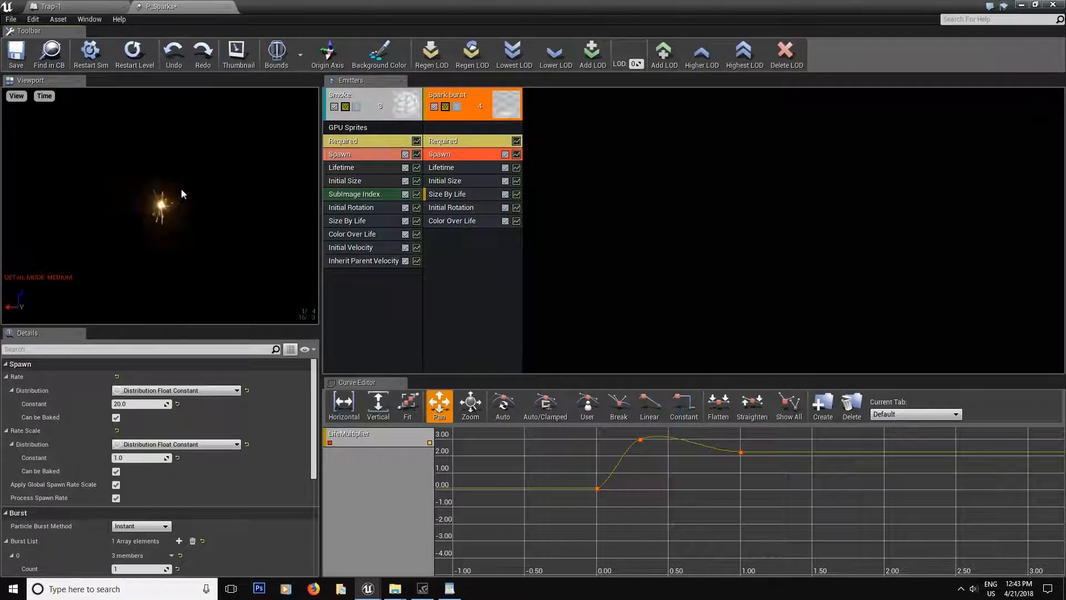
{"action": "left_click", "coordinate": [19, 61]}
{"action": "left_click", "coordinate": [147, 406]}
{"action": "type", "text": "1"}
{"action": "key", "text": "Return"}
{"action": "left_click", "coordinate": [16, 54]}
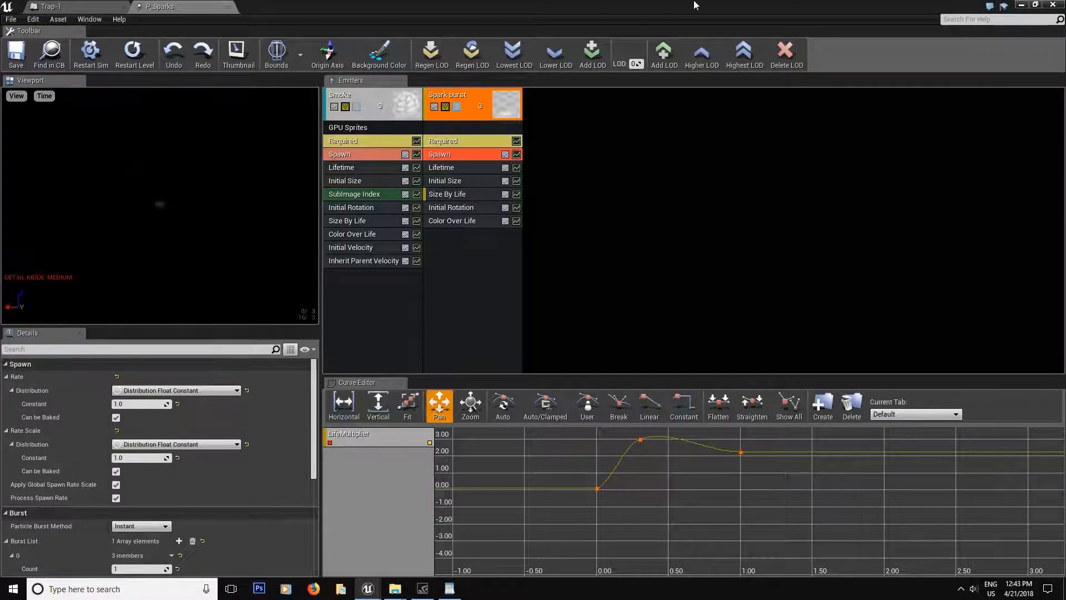
- Return to the level editor and open the S02 folder under DeathscypFactory's Blueprints
{"action": "left_click", "coordinate": [1021, 4]}
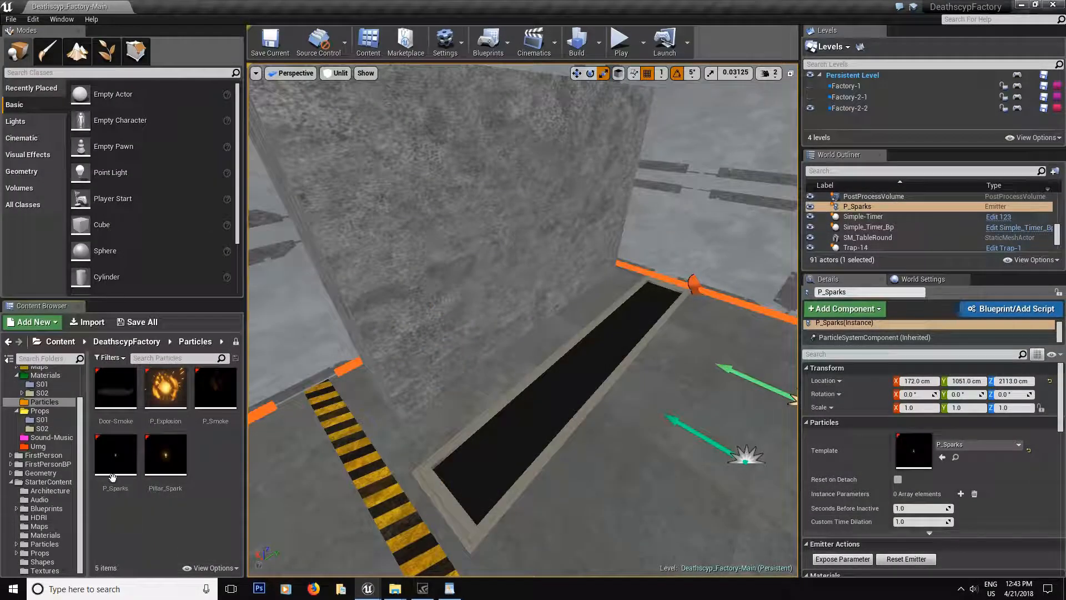
{"action": "left_click", "coordinate": [216, 519]}
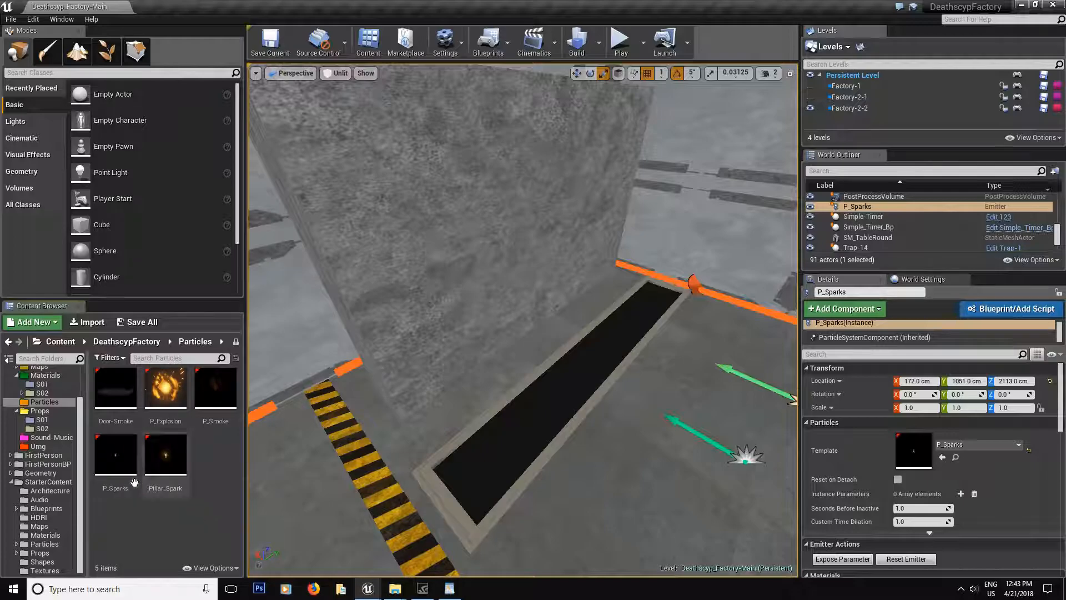
{"action": "mouse_move", "coordinate": [315, 476]}
{"action": "right_mouse_down"}
{"action": "mouse_move", "coordinate": [355, 439]}
{"action": "mouse_move", "coordinate": [314, 476]}
{"action": "right_mouse_up"}
{"action": "scroll", "coordinate": [56, 412], "scroll_direction": "up", "scroll_amount": 3}
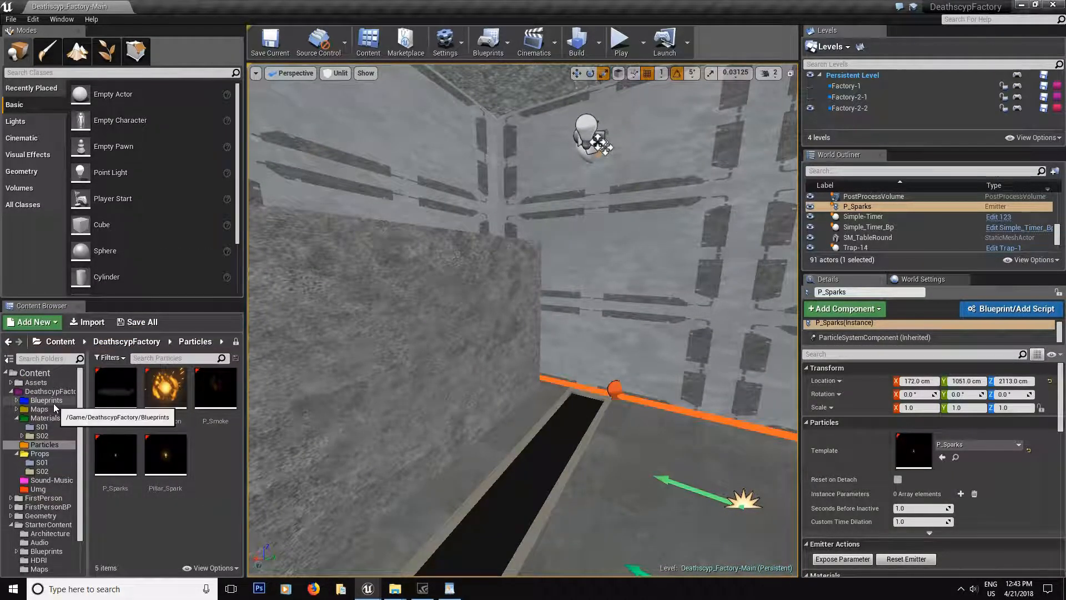
{"action": "left_click", "coordinate": [47, 400]}
{"action": "double_click", "coordinate": [166, 389]}
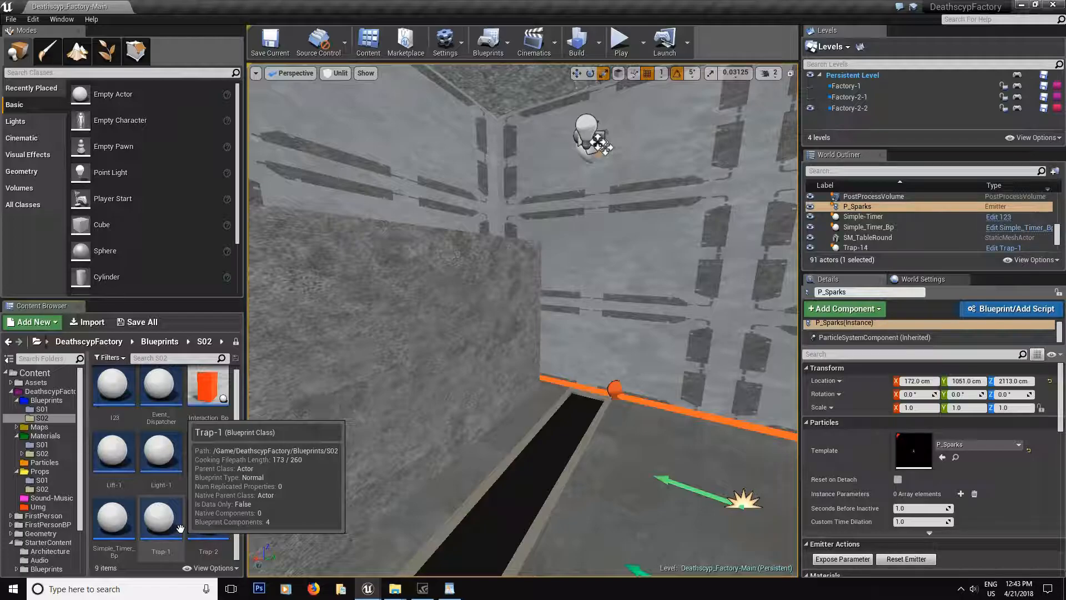
- View the pillar trap area in the level and select the Trap-1 blueprint in the S02 folder
{"action": "right_click_drag", "start_coordinate": [444, 355], "coordinate": [377, 361]}
{"action": "right_click_drag", "start_coordinate": [490, 385], "coordinate": [538, 362]}
{"action": "key", "text": "s"}
{"action": "left_click", "coordinate": [168, 522]}
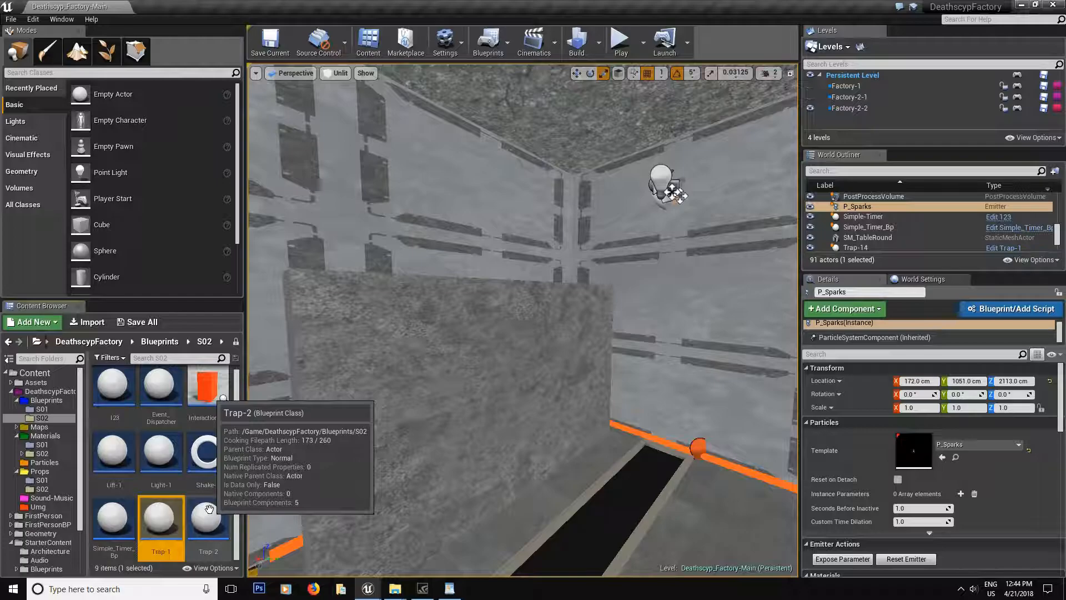
- Open the Trap-1 blueprint and move the damage intake, dead condition and still alive nodes farther from the Event Tick Branch
{"action": "double_click", "coordinate": [169, 513]}
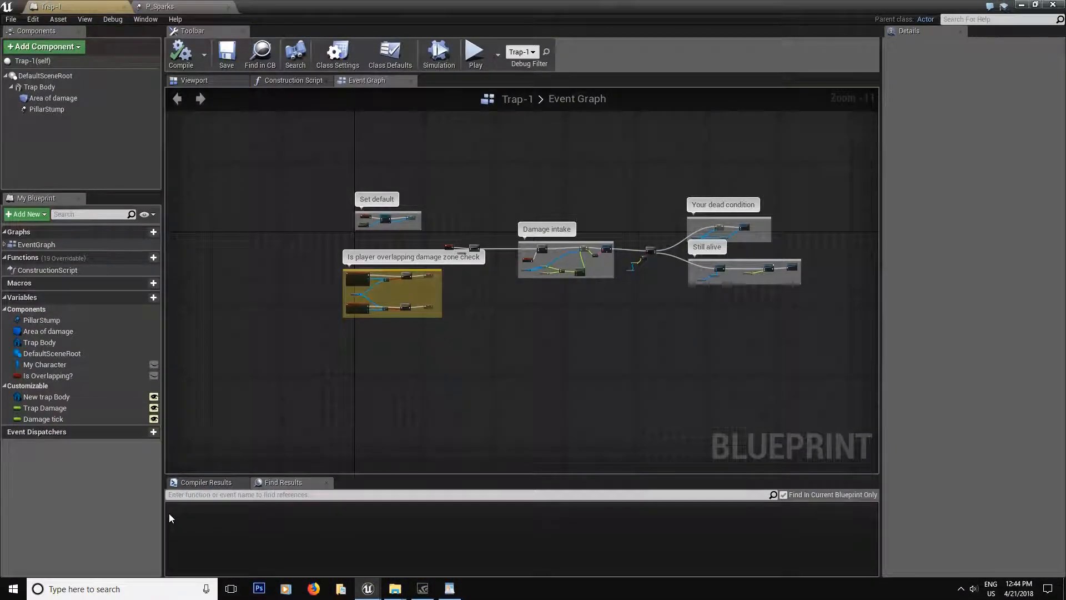
{"action": "right_click_drag", "start_coordinate": [459, 320], "coordinate": [459, 415]}
{"action": "right_click_drag", "start_coordinate": [556, 411], "coordinate": [446, 344]}
{"action": "scroll", "coordinate": [445, 344], "scroll_direction": "up", "scroll_amount": 4}
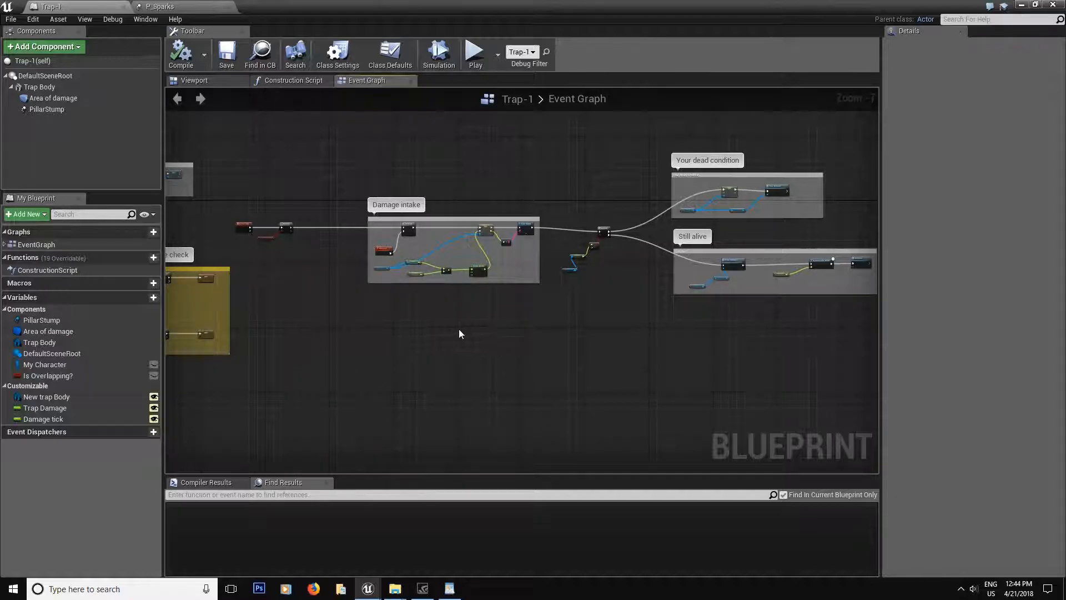
{"action": "scroll", "coordinate": [735, 306], "scroll_direction": "down", "scroll_amount": 3}
{"action": "left_click_drag", "start_coordinate": [751, 210], "coordinate": [372, 312]}
{"action": "left_click_drag", "start_coordinate": [445, 243], "coordinate": [548, 313]}
{"action": "right_click_drag", "start_coordinate": [411, 304], "coordinate": [475, 359]}
- Create a Byte variable named Procedure, save the blueprint, and place its getter below the Event Tick Branch
{"action": "scroll", "coordinate": [473, 360], "scroll_direction": "up", "scroll_amount": 5}
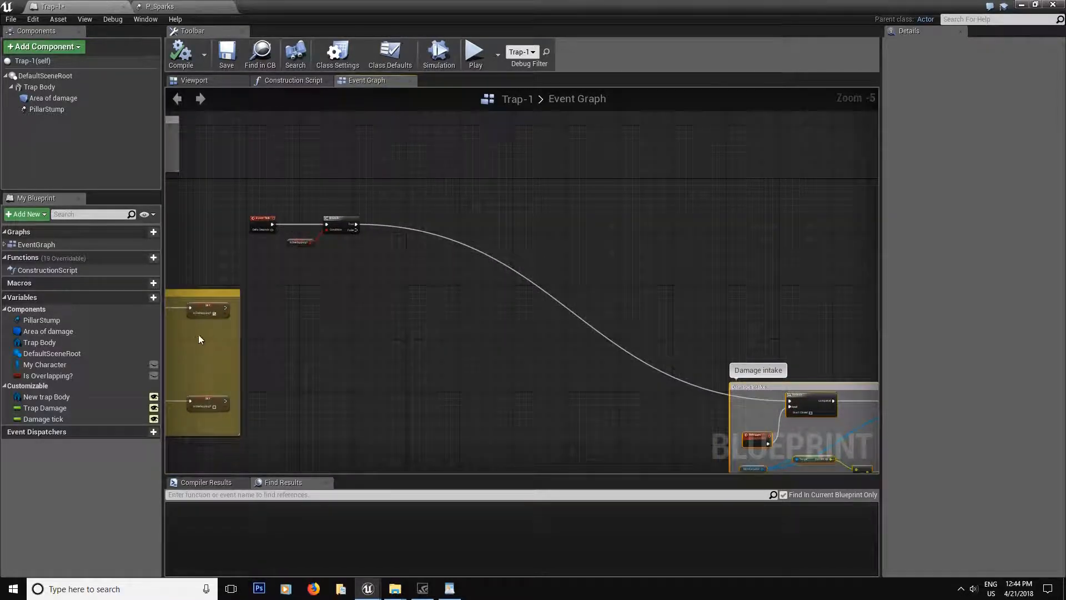
{"action": "left_click", "coordinate": [153, 298]}
{"action": "type", "text": "Procedure"}
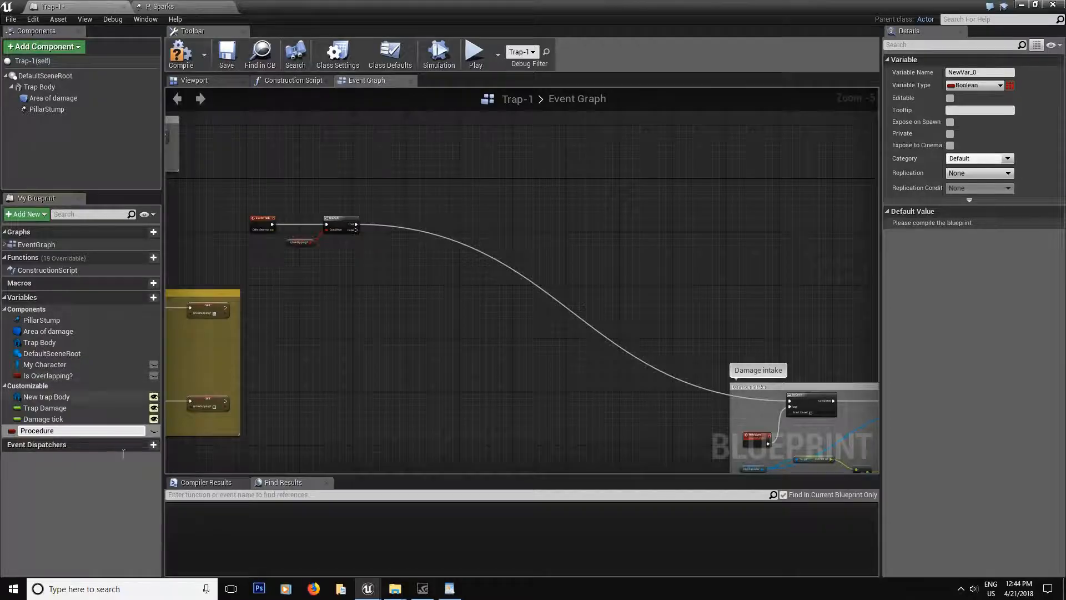
{"action": "left_click", "coordinate": [134, 429]}
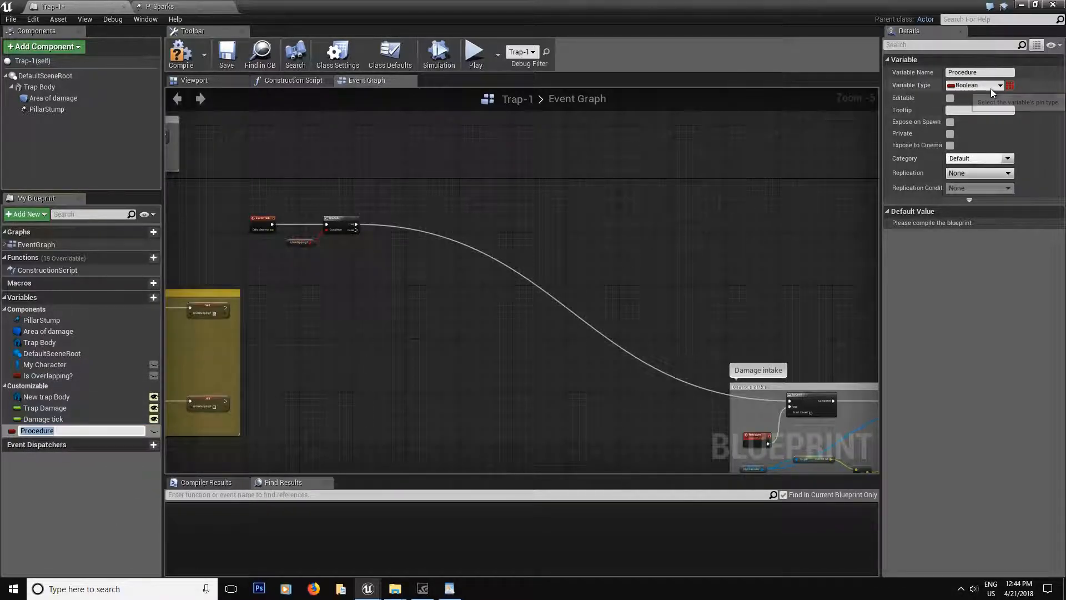
{"action": "left_click", "coordinate": [965, 85]}
{"action": "left_click", "coordinate": [935, 122]}
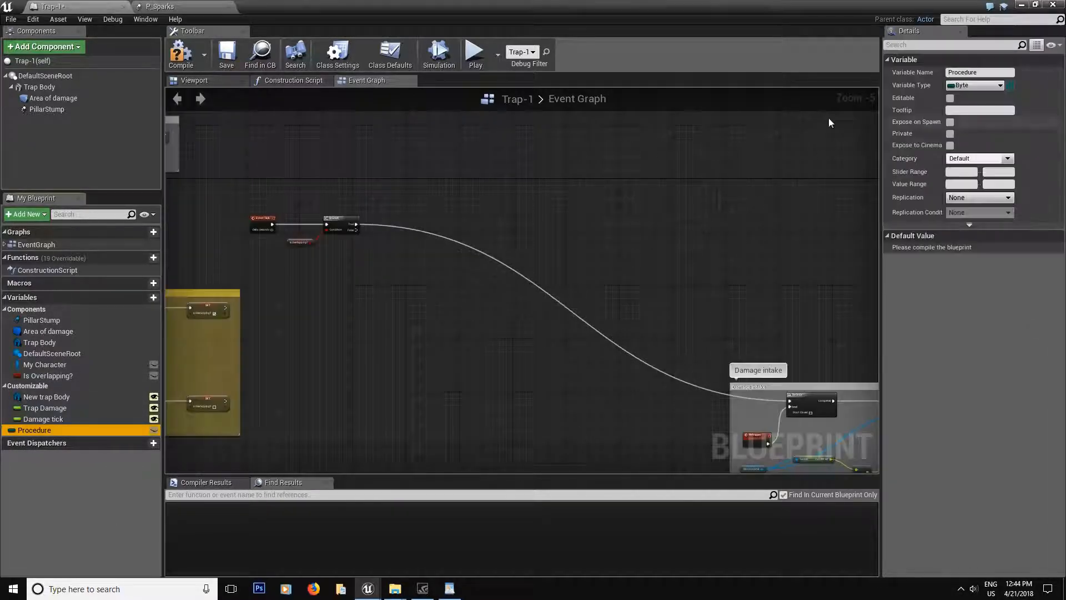
{"action": "left_click", "coordinate": [222, 54]}
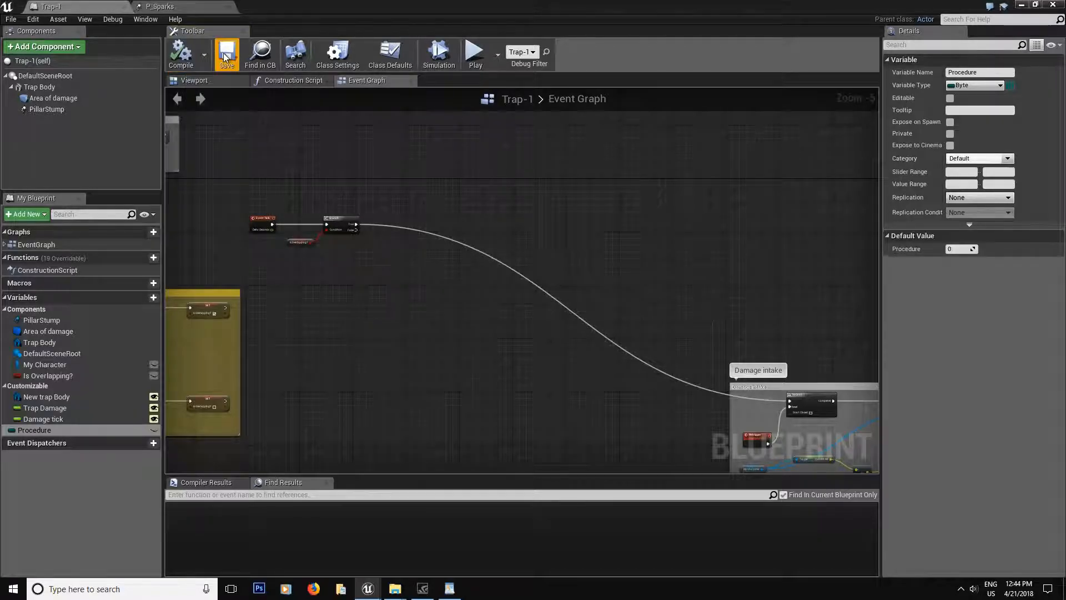
{"action": "left_click_drag", "start_coordinate": [39, 431], "coordinate": [384, 286], "text": "ctrl"}
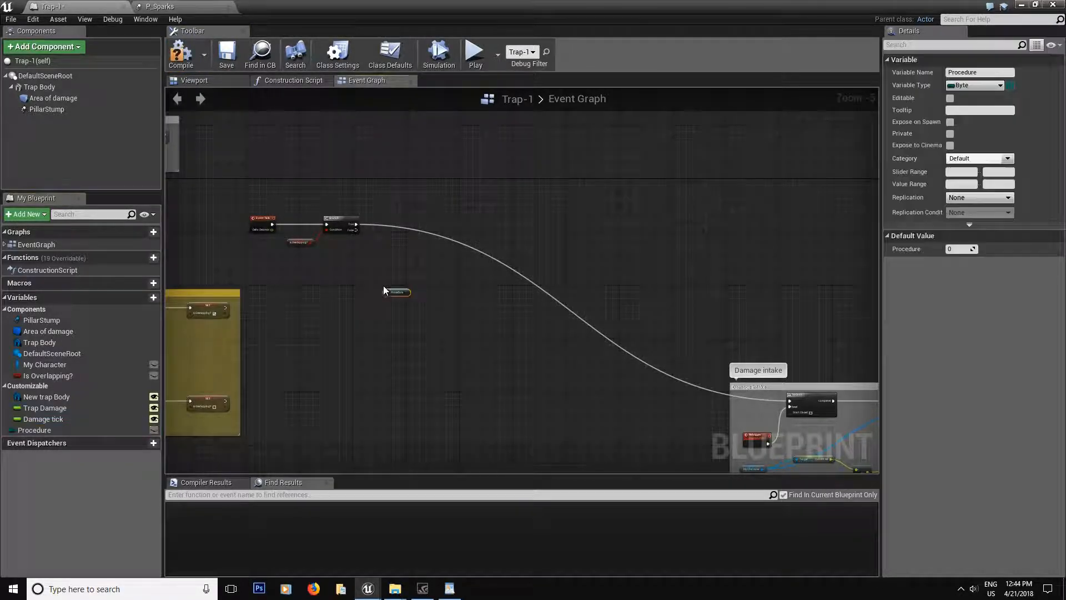
- Move the Damage intake, Your dead condition and Still alive groups with their linking nodes up, above the tick chain
{"action": "right_click_drag", "start_coordinate": [591, 361], "coordinate": [395, 288]}
{"action": "scroll", "coordinate": [395, 288], "scroll_direction": "down", "scroll_amount": 3}
{"action": "right_click_drag", "start_coordinate": [613, 239], "coordinate": [414, 253]}
{"action": "left_click_drag", "start_coordinate": [757, 205], "coordinate": [167, 503]}
{"action": "right_click_drag", "start_coordinate": [355, 319], "coordinate": [382, 473]}
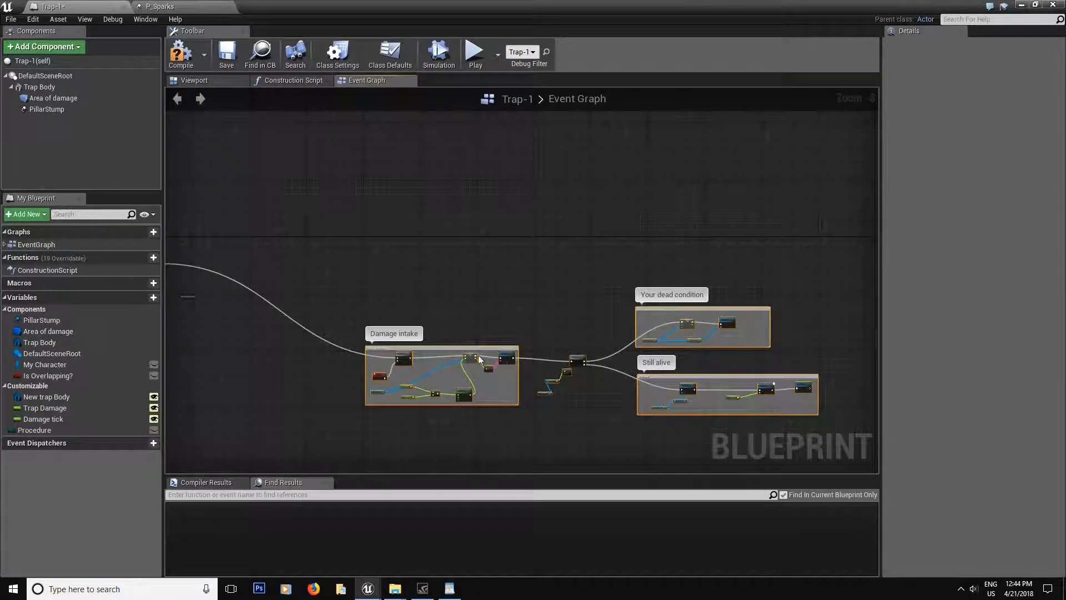
{"action": "left_click_drag", "start_coordinate": [457, 346], "coordinate": [504, 183]}
{"action": "right_click_drag", "start_coordinate": [498, 337], "coordinate": [758, 392]}
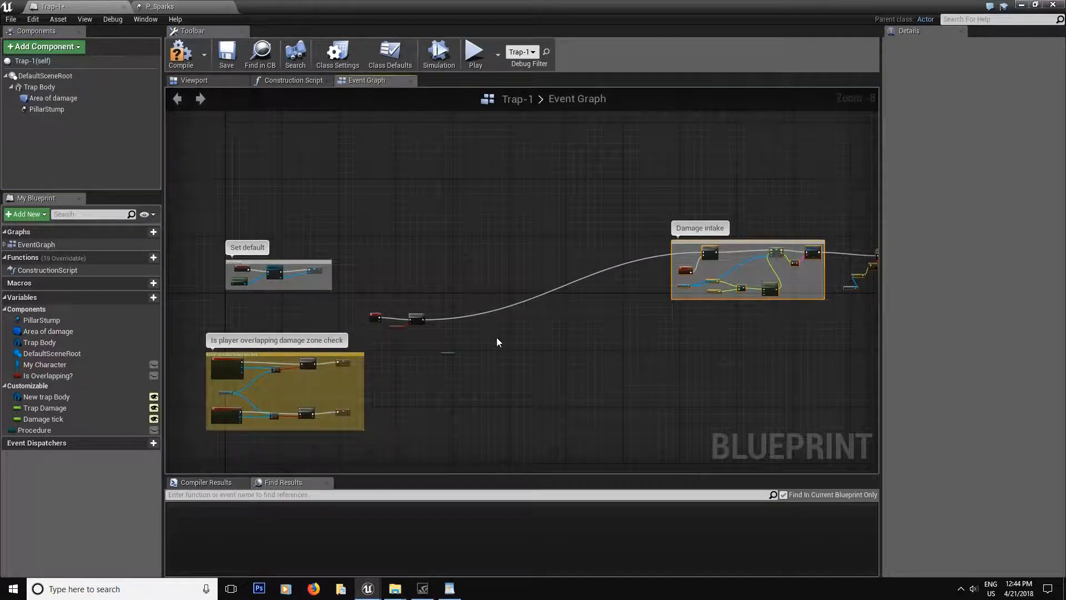
- Compare Procedure with an Equal (Byte) node at 0 and feed it into a new Branch run from the overlap Branch's True output
{"action": "scroll", "coordinate": [449, 327], "scroll_direction": "up", "scroll_amount": 6}
{"action": "left_click_drag", "start_coordinate": [439, 416], "coordinate": [472, 355]}
{"action": "type", "text": "="}
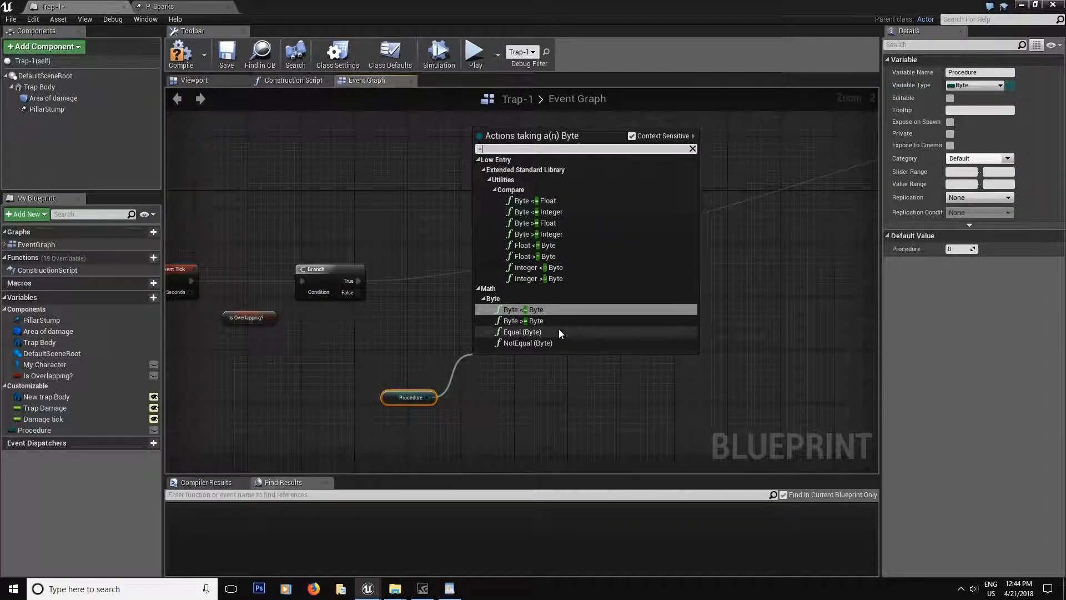
{"action": "left_click", "coordinate": [545, 332]}
{"action": "left_click", "coordinate": [553, 307]}
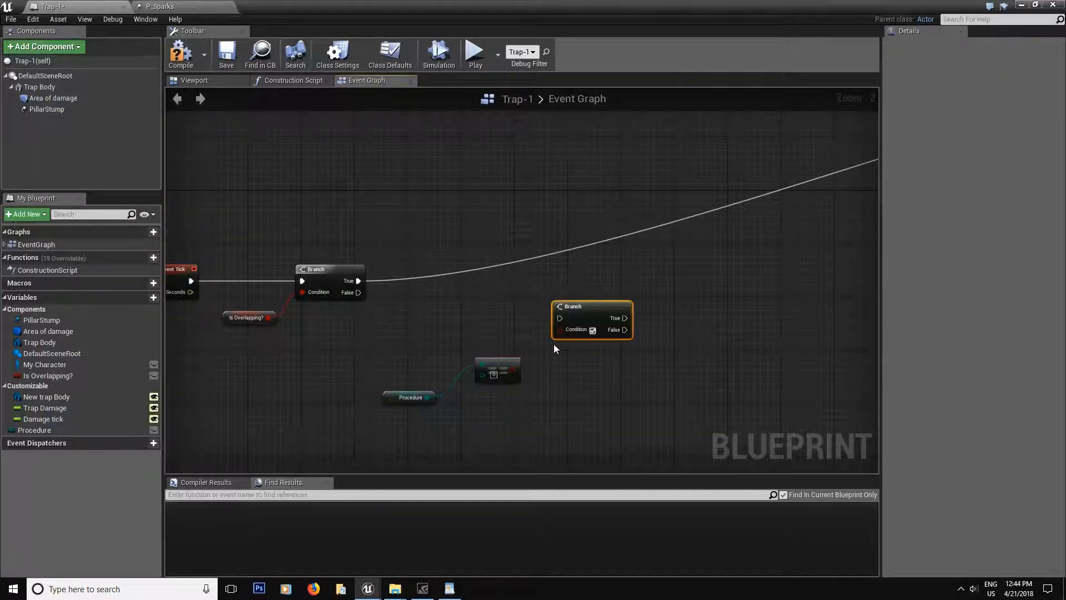
{"action": "left_click_drag", "start_coordinate": [559, 330], "coordinate": [358, 281]}
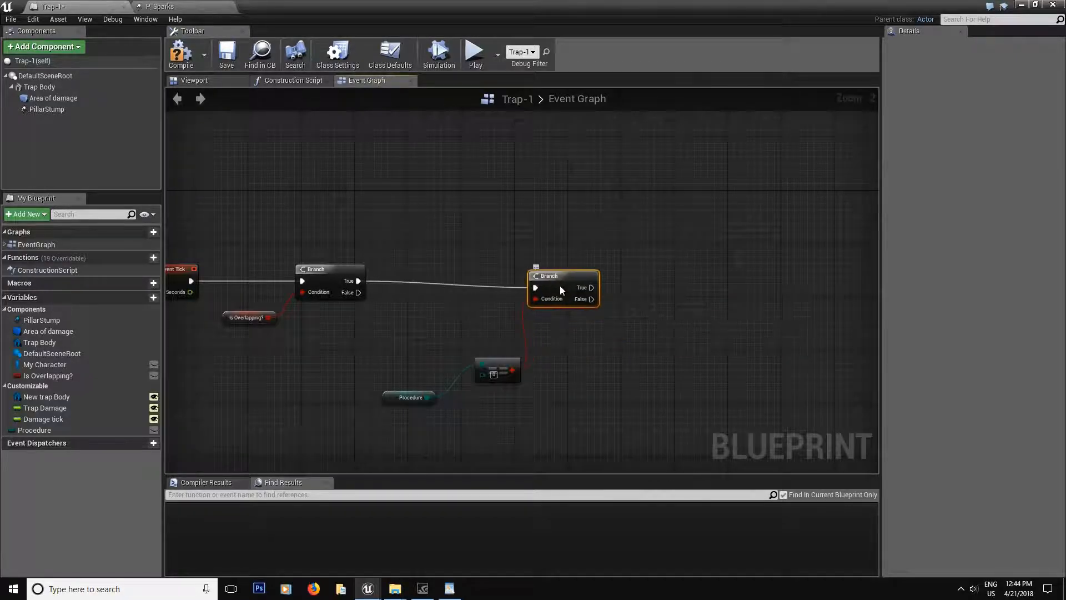
- Connect the Procedure Branch's True output to the first Damage intake node, align the Branch with the tick chain, and compile
{"action": "scroll", "coordinate": [474, 333], "scroll_direction": "down", "scroll_amount": 6}
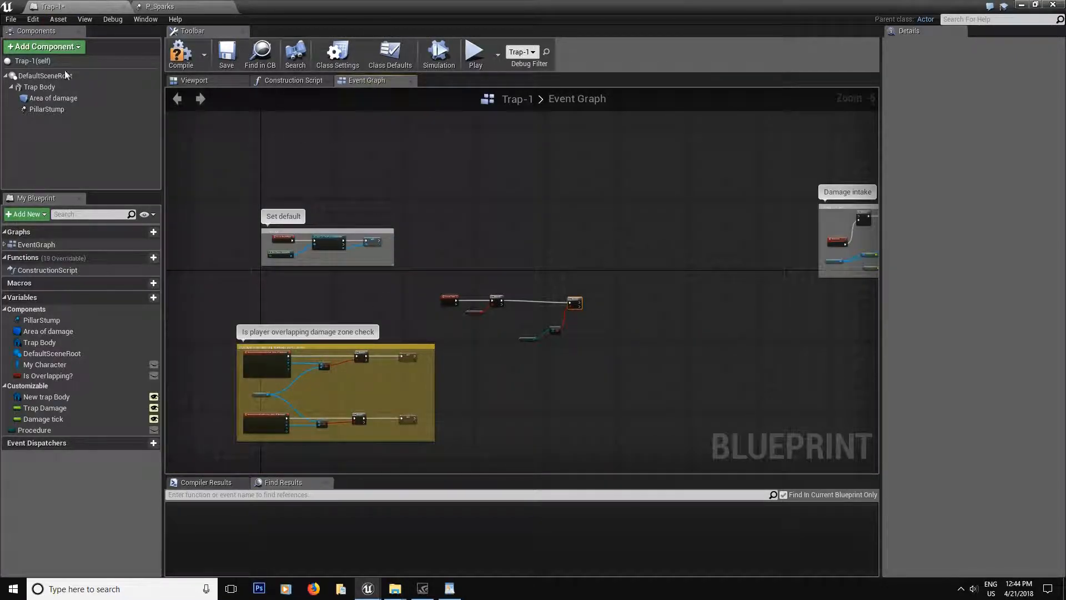
{"action": "left_click_drag", "start_coordinate": [581, 298], "coordinate": [582, 294]}
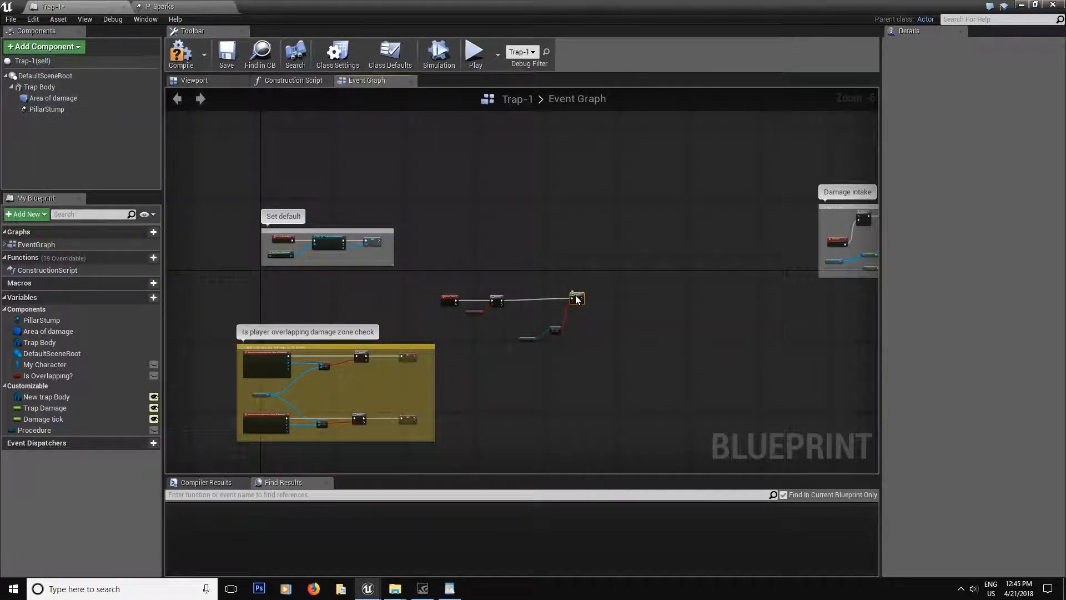
{"action": "right_click_drag", "start_coordinate": [654, 310], "coordinate": [614, 322]}
{"action": "scroll", "coordinate": [612, 321], "scroll_direction": "up", "scroll_amount": 5}
{"action": "left_click_drag", "start_coordinate": [399, 278], "coordinate": [730, 216]}
{"action": "scroll", "coordinate": [534, 284], "scroll_direction": "down", "scroll_amount": 5}
{"action": "right_click_drag", "start_coordinate": [535, 284], "coordinate": [647, 258]}
{"action": "scroll", "coordinate": [646, 256], "scroll_direction": "up", "scroll_amount": 5}
{"action": "left_click_drag", "start_coordinate": [511, 204], "coordinate": [511, 212]}
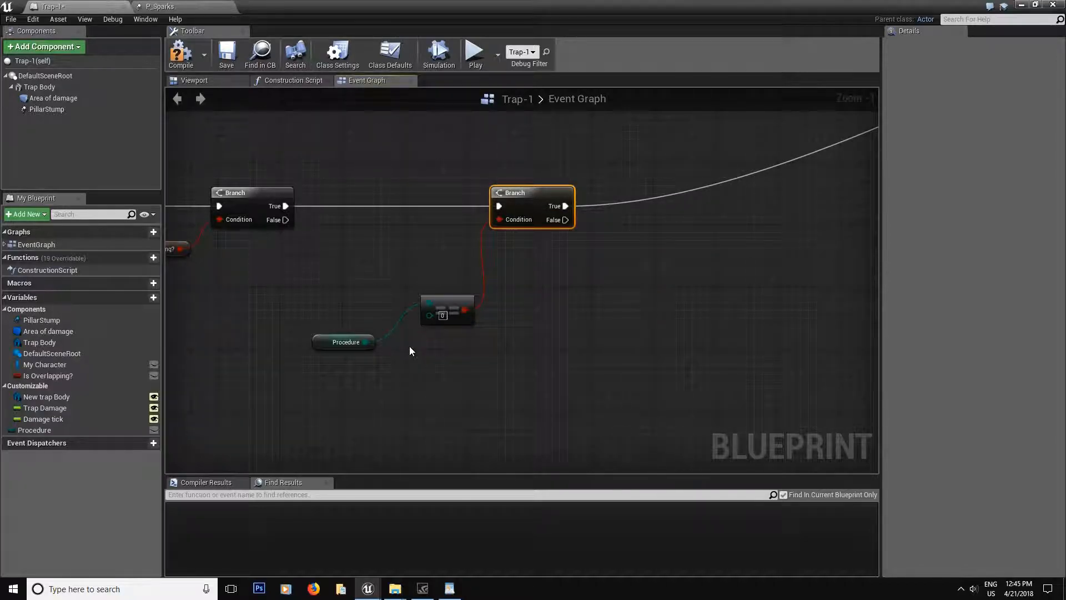
{"action": "left_click", "coordinate": [192, 54]}
- Duplicate the Procedure getter, Equal and Branch nodes below and run the copy from the first Procedure Branch's False output
{"action": "left_click_drag", "start_coordinate": [565, 406], "coordinate": [356, 220]}
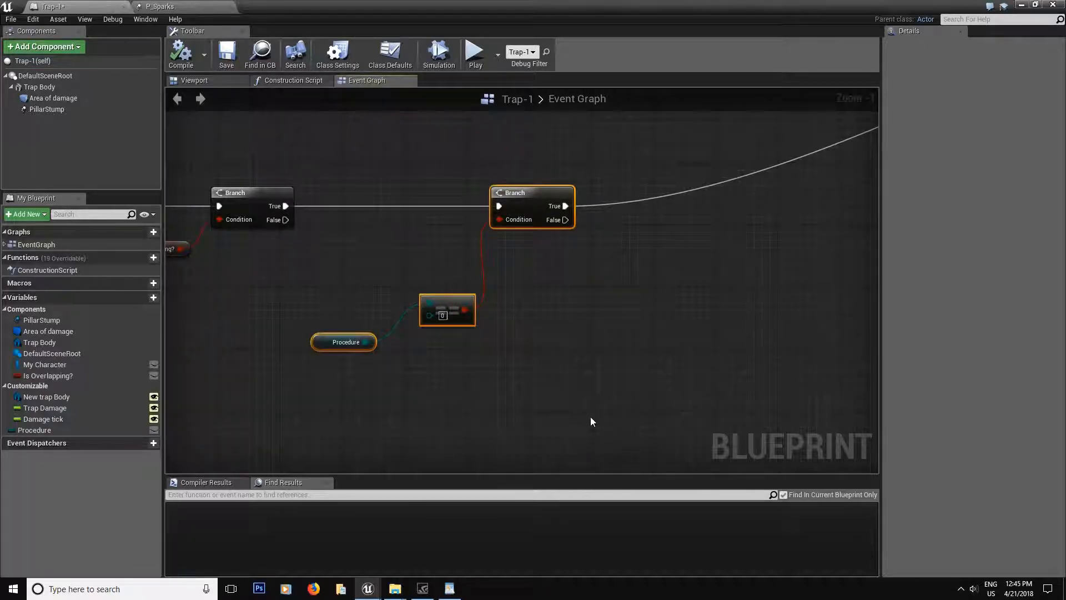
{"action": "scroll", "coordinate": [599, 421], "scroll_direction": "down", "scroll_amount": 4}
{"action": "key", "text": "ctrl+v"}
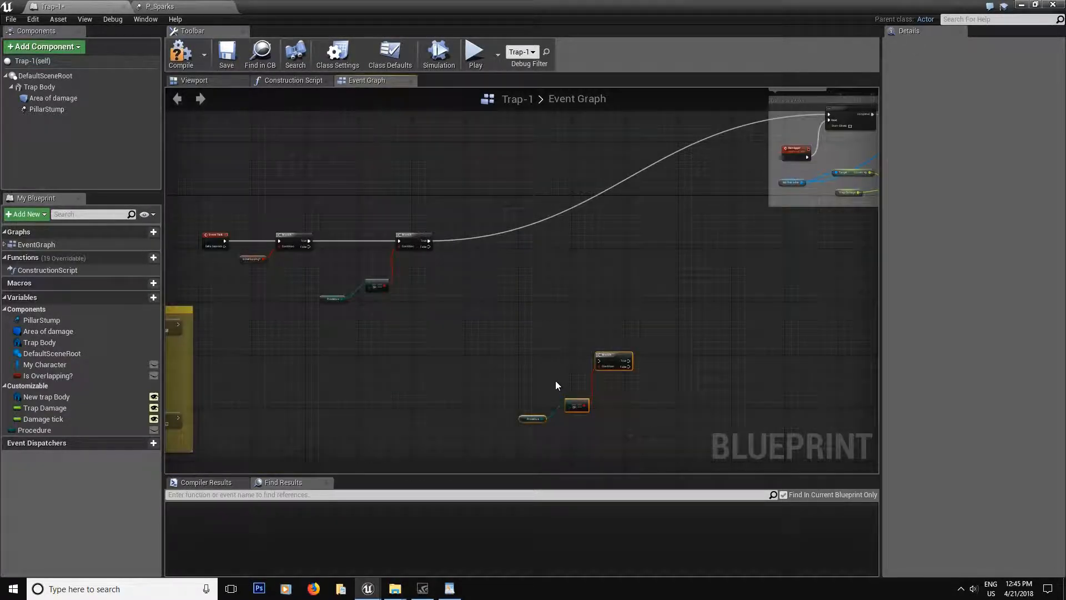
{"action": "scroll", "coordinate": [555, 381], "scroll_direction": "up", "scroll_amount": 3}
{"action": "left_click_drag", "start_coordinate": [697, 352], "coordinate": [689, 351]}
{"action": "right_click_drag", "start_coordinate": [428, 149], "coordinate": [395, 178]}
{"action": "left_click_drag", "start_coordinate": [365, 158], "coordinate": [636, 383]}
{"action": "key", "text": "Home"}
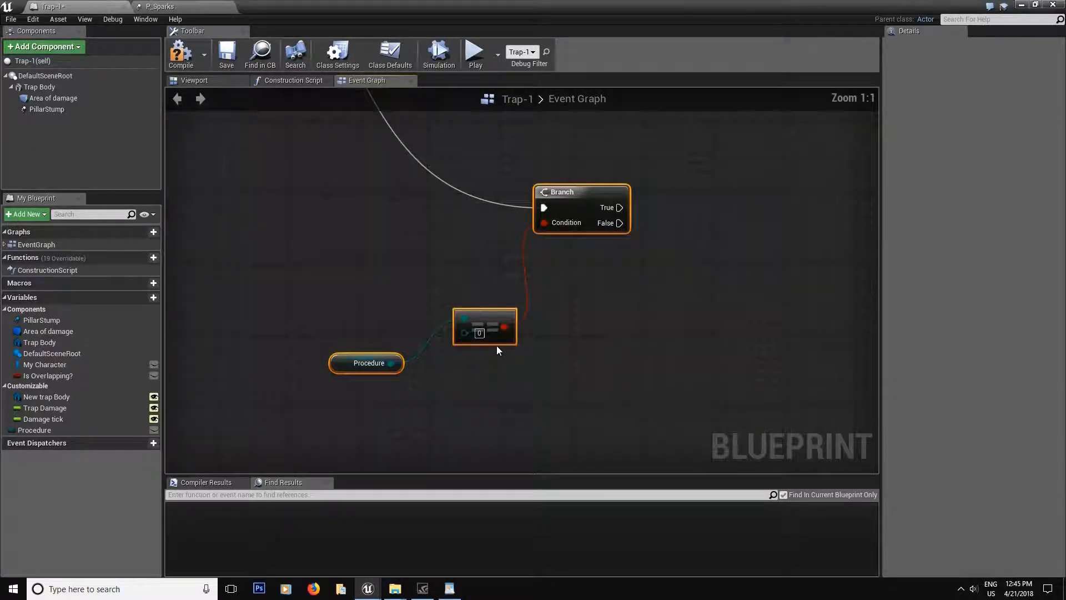
- Set the copied Equal node's comparison value to 1, then compile and save the blueprint
{"action": "left_click", "coordinate": [483, 332]}
{"action": "type", "text": "1"}
{"action": "left_click", "coordinate": [554, 305]}
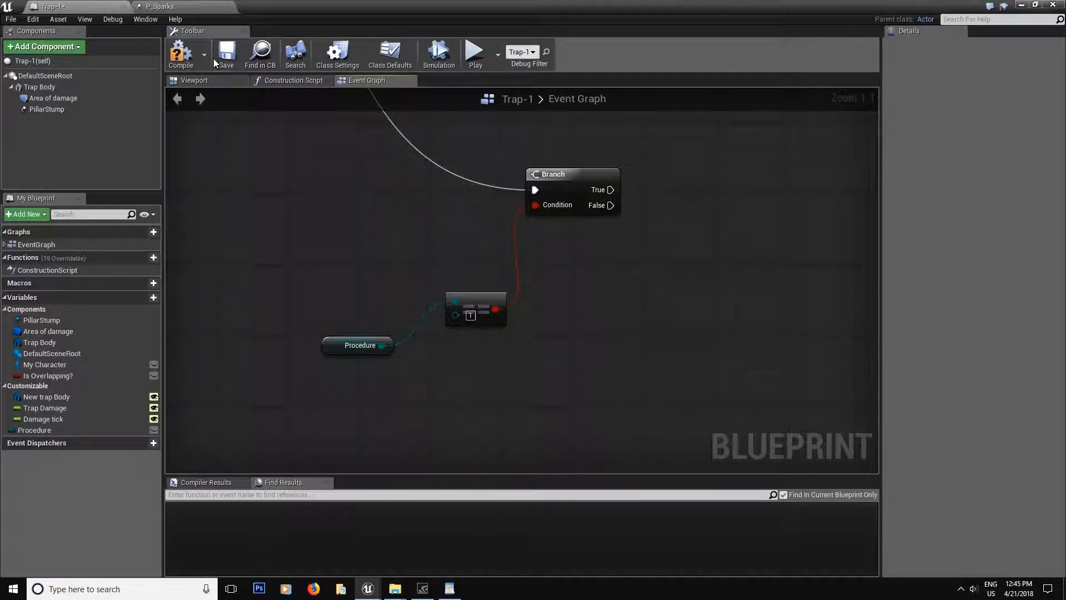
{"action": "left_click", "coordinate": [180, 54]}
{"action": "left_click", "coordinate": [226, 56]}
- Tighten the copied Procedure and Equal nodes around their Branch and shift all three farther from the first Procedure check
{"action": "left_click_drag", "start_coordinate": [580, 299], "coordinate": [311, 360]}
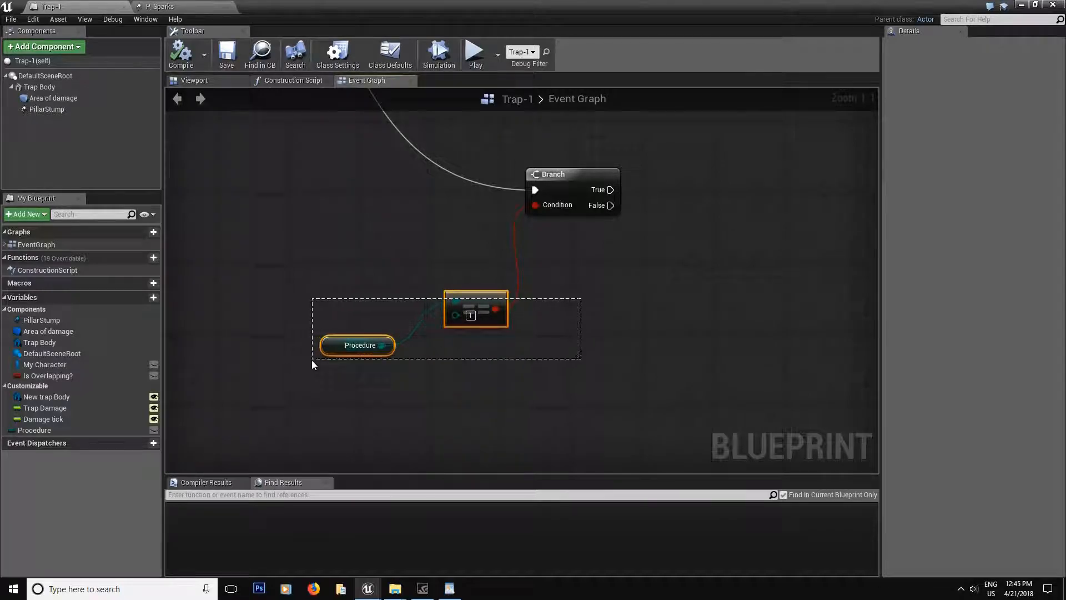
{"action": "left_click_drag", "start_coordinate": [465, 314], "coordinate": [448, 286]}
{"action": "scroll", "coordinate": [534, 348], "scroll_direction": "down", "scroll_amount": 4}
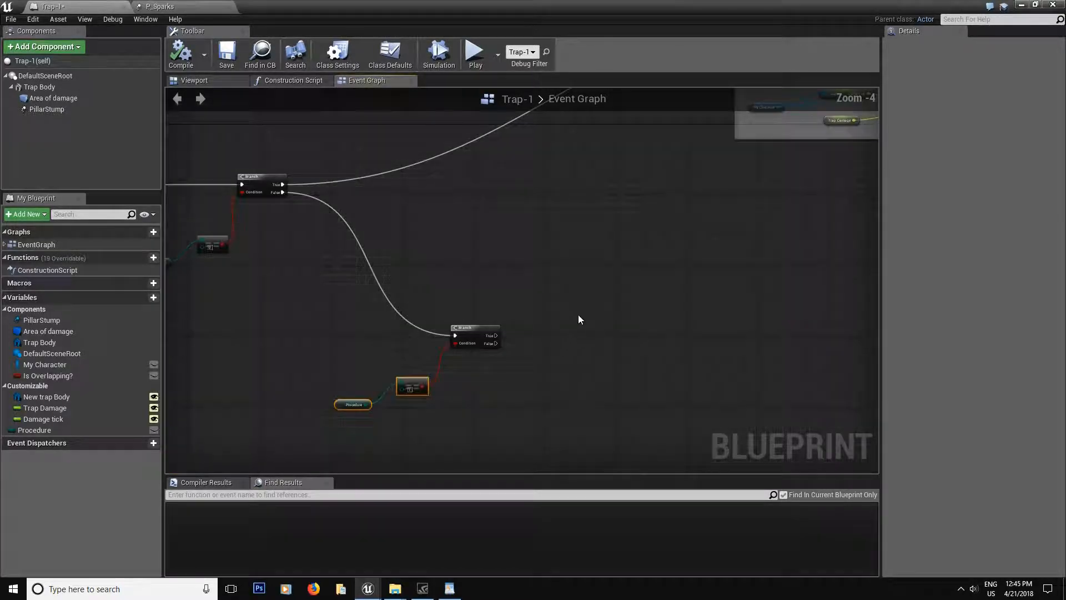
{"action": "left_click_drag", "start_coordinate": [602, 298], "coordinate": [328, 462]}
{"action": "left_click_drag", "start_coordinate": [465, 305], "coordinate": [548, 319]}
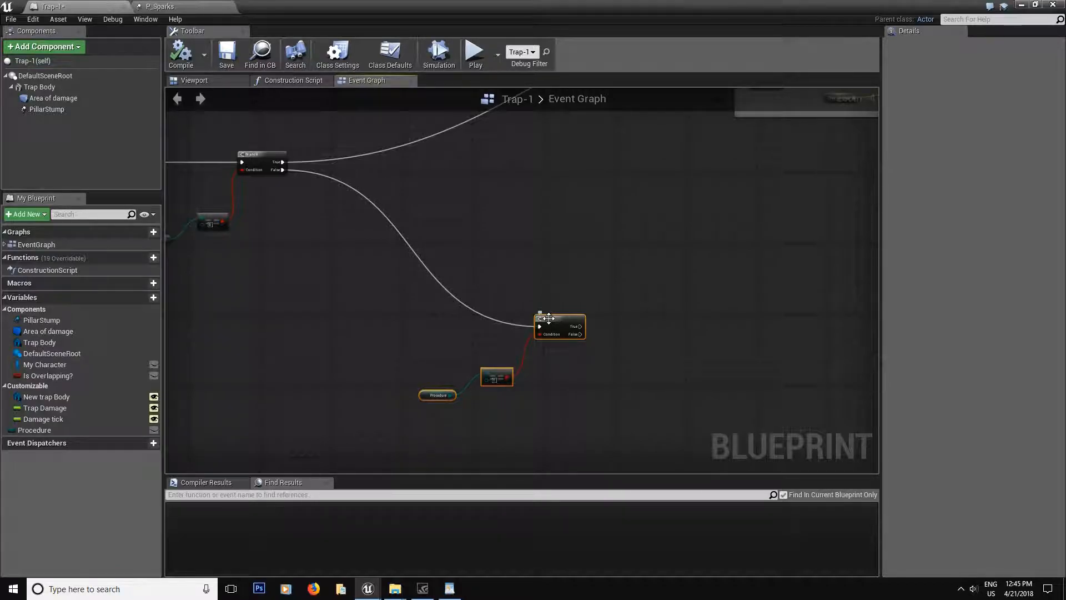
{"action": "right_click_drag", "start_coordinate": [661, 343], "coordinate": [537, 324]}
{"action": "scroll", "coordinate": [535, 324], "scroll_direction": "down", "scroll_amount": 3}
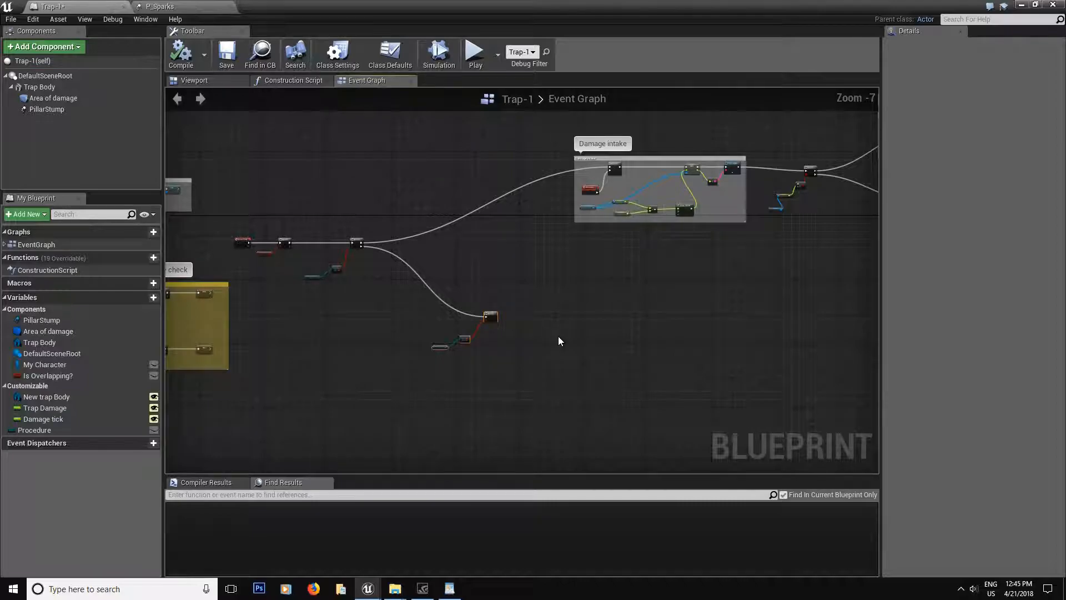
- Make the Procedure variable publicly editable and put it in the Customizable category
{"action": "scroll", "coordinate": [558, 335], "scroll_direction": "up", "scroll_amount": 4}
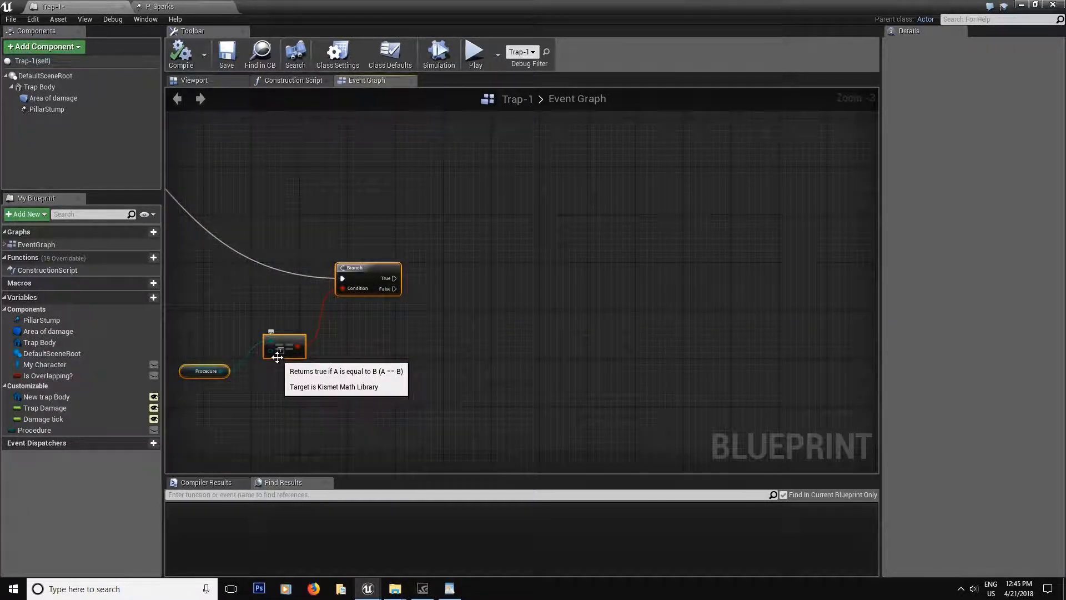
{"action": "left_click", "coordinate": [155, 431]}
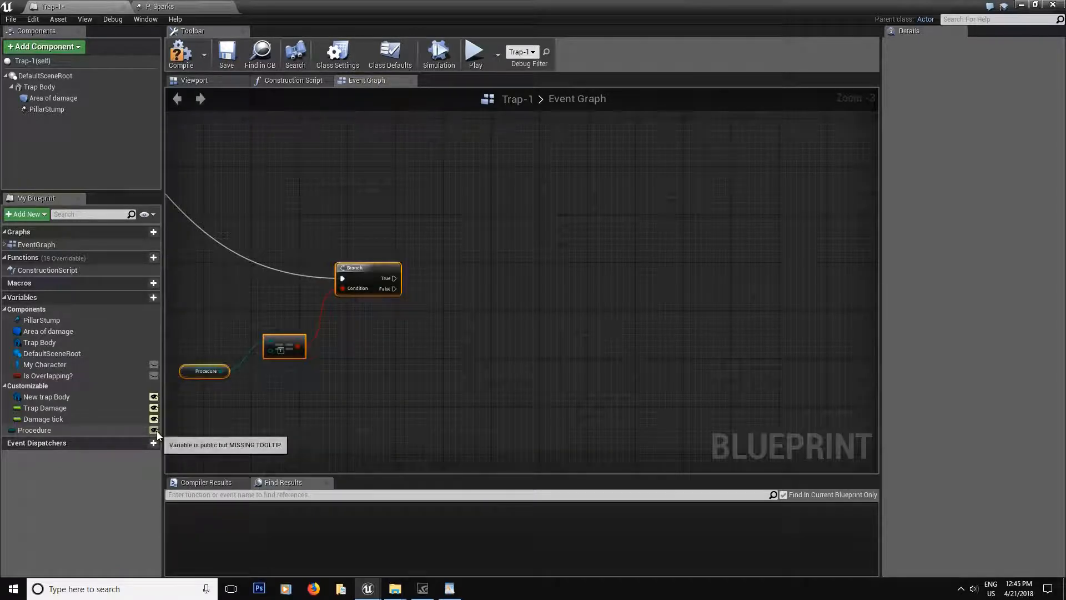
{"action": "left_click", "coordinate": [93, 431]}
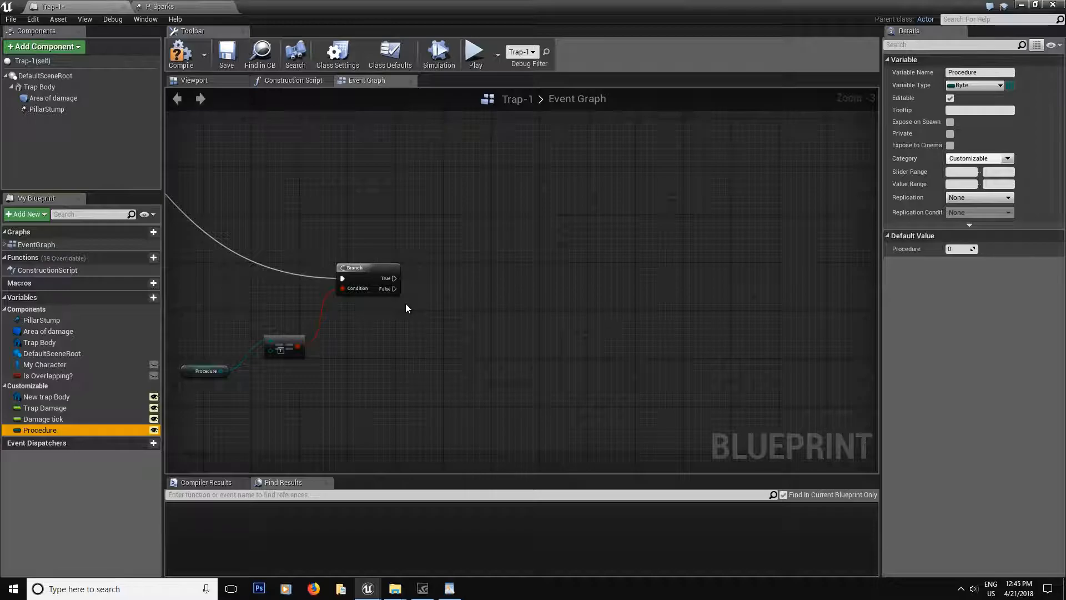
{"action": "left_click_drag", "start_coordinate": [394, 278], "coordinate": [631, 273]}
{"action": "left_click", "coordinate": [603, 311]}
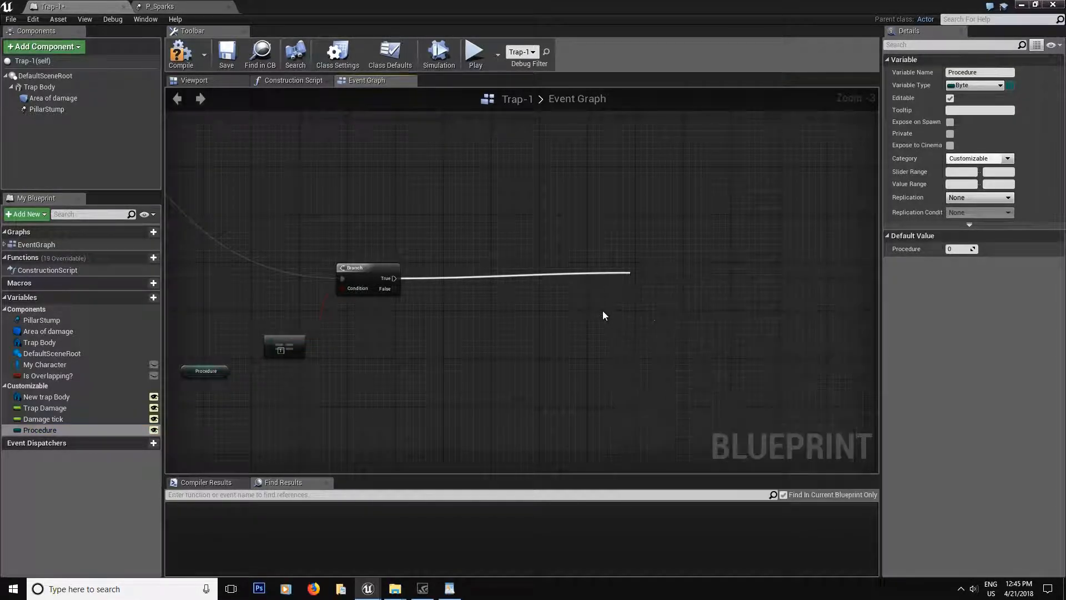
- Create a Boolean variable named Can kill?, then compile and save the blueprint
{"action": "left_click", "coordinate": [143, 298]}
{"action": "type", "text": "Can kill?"}
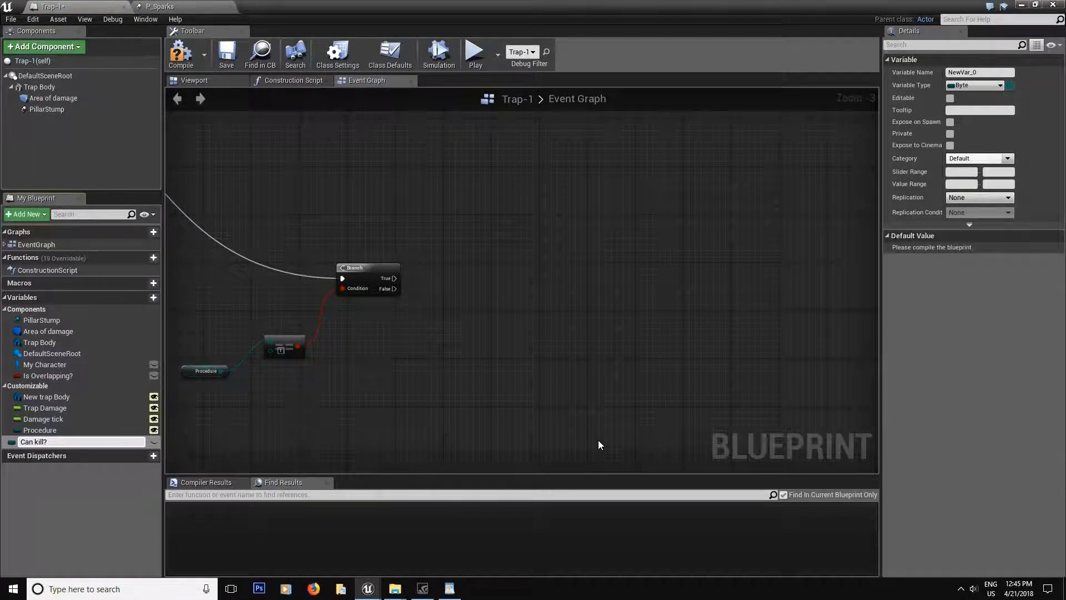
{"action": "key", "text": "Return"}
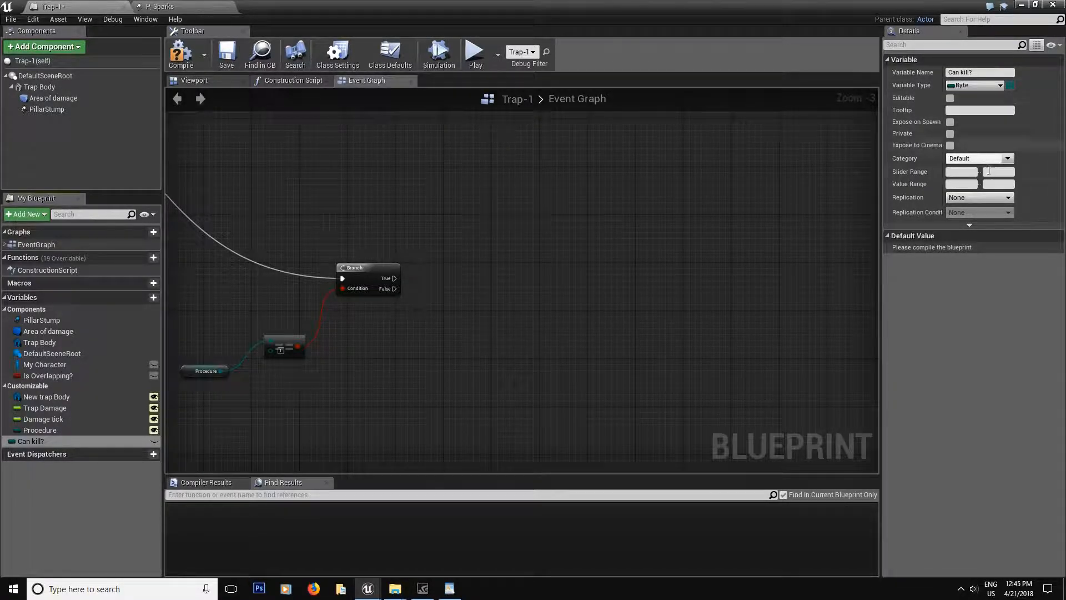
{"action": "left_click", "coordinate": [973, 86]}
{"action": "left_click", "coordinate": [930, 113]}
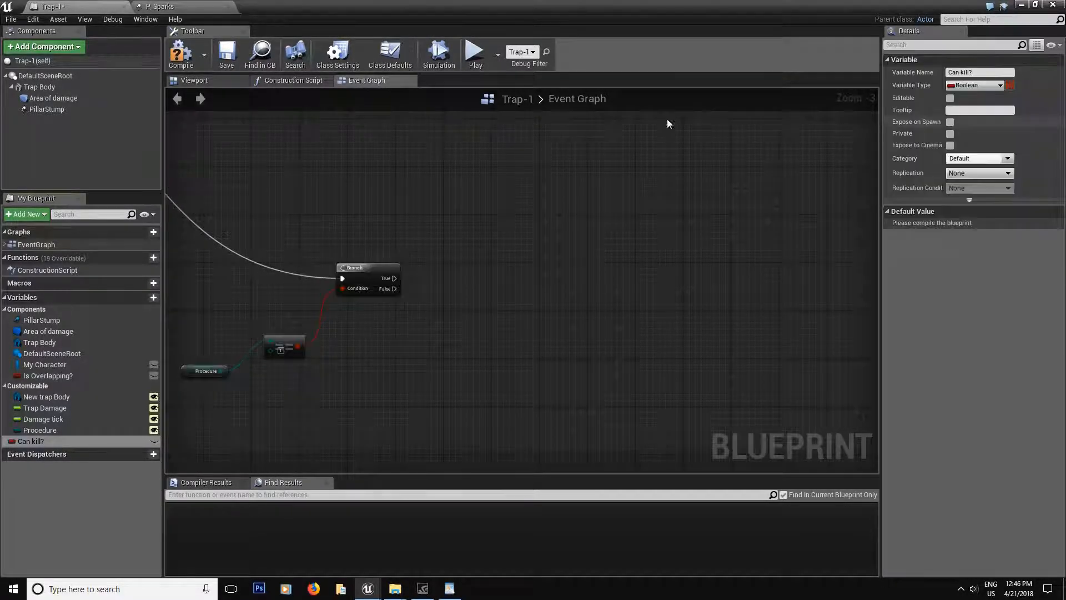
{"action": "left_click", "coordinate": [221, 64]}
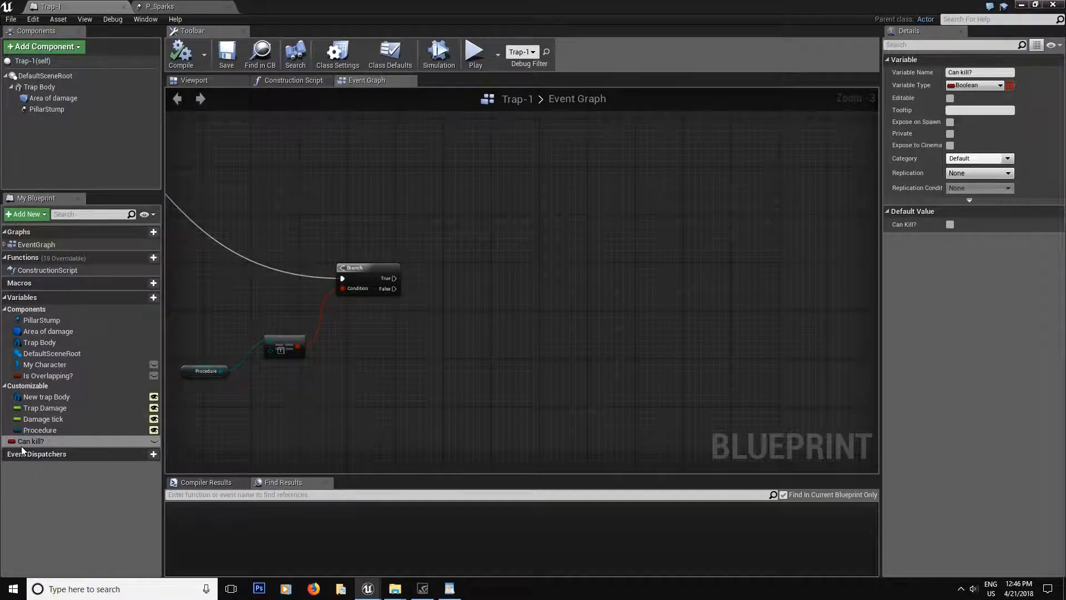
- Add a Can kill? getter as the condition of a new Branch, and run that Branch from the True output of the second Procedure check
{"action": "left_click_drag", "start_coordinate": [31, 441], "coordinate": [595, 332], "text": "ctrl"}
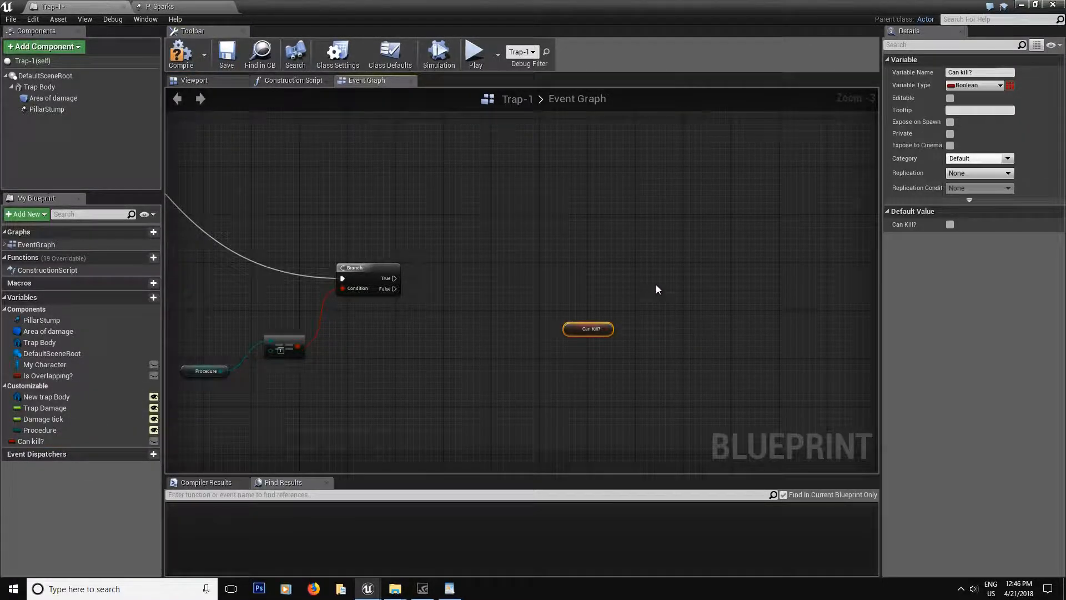
{"action": "left_click", "coordinate": [656, 284]}
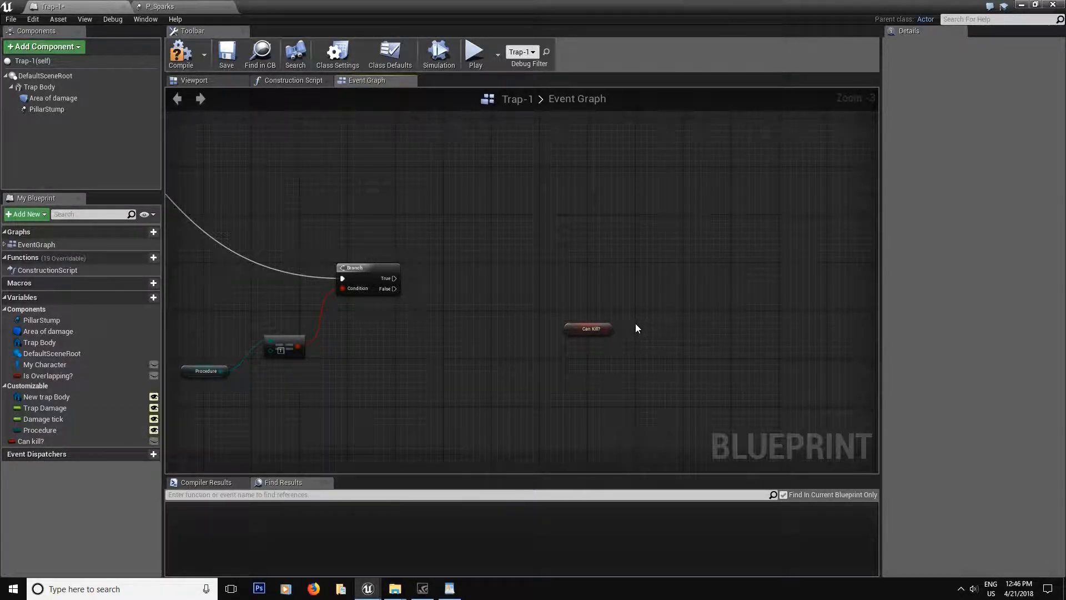
{"action": "left_click", "coordinate": [675, 292]}
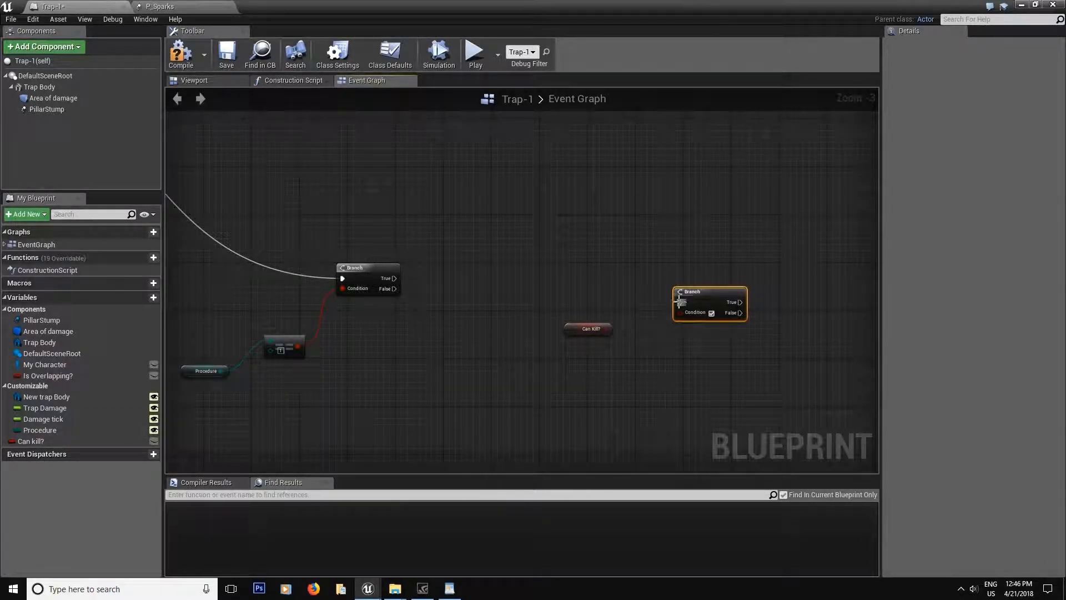
{"action": "left_click_drag", "start_coordinate": [681, 312], "coordinate": [394, 279]}
{"action": "left_click_drag", "start_coordinate": [700, 295], "coordinate": [692, 277]}
{"action": "left_click_drag", "start_coordinate": [765, 234], "coordinate": [515, 395]}
{"action": "left_click_drag", "start_coordinate": [702, 285], "coordinate": [756, 279]}
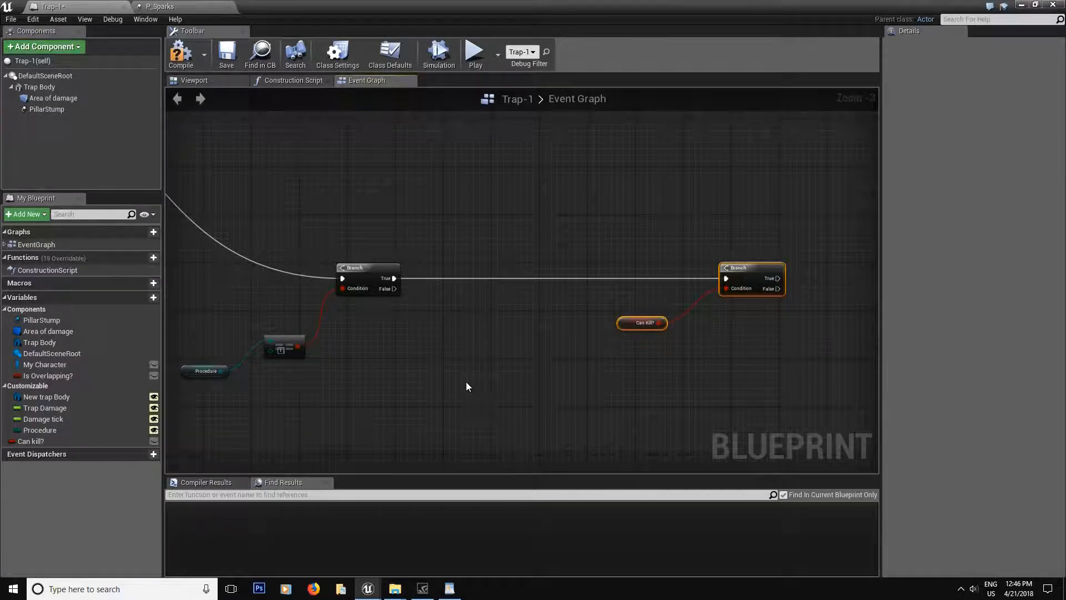
- Review the execution flow from Event Tick through the Is Overlapping? and Procedure checks to the Can kill? Branch
{"action": "scroll", "coordinate": [465, 382], "scroll_direction": "down", "scroll_amount": 2}
{"action": "right_click_drag", "start_coordinate": [465, 381], "coordinate": [590, 445]}
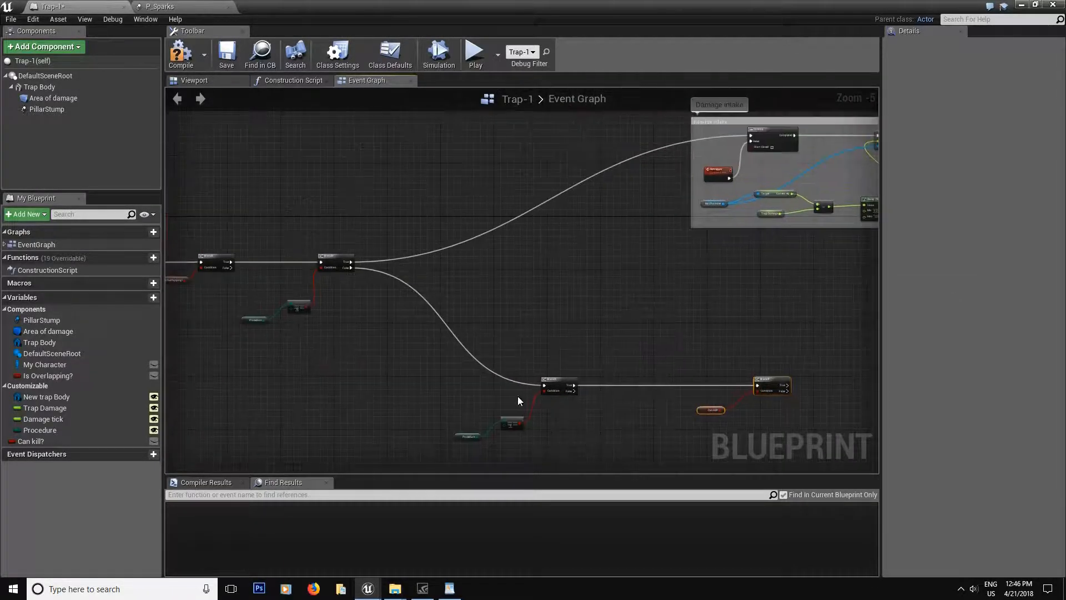
{"action": "scroll", "coordinate": [333, 355], "scroll_direction": "down", "scroll_amount": 3}
{"action": "right_click_drag", "start_coordinate": [299, 353], "coordinate": [417, 365]}
{"action": "scroll", "coordinate": [400, 344], "scroll_direction": "up", "scroll_amount": 8}
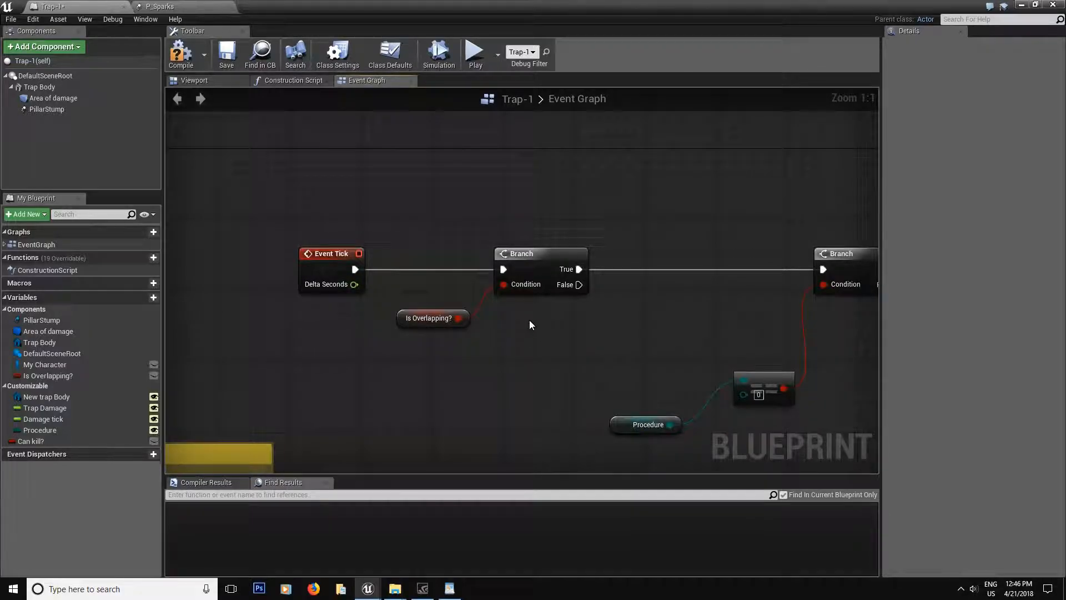
{"action": "scroll", "coordinate": [525, 325], "scroll_direction": "down", "scroll_amount": 4}
{"action": "right_click_drag", "start_coordinate": [541, 361], "coordinate": [457, 321]}
{"action": "scroll", "coordinate": [645, 328], "scroll_direction": "up", "scroll_amount": 4}
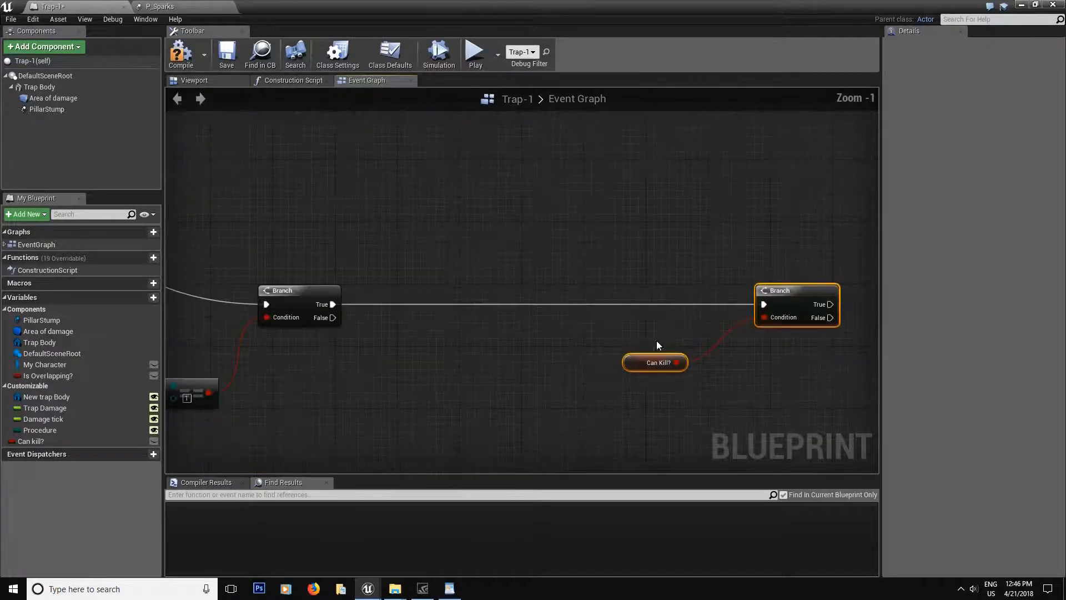
{"action": "scroll", "coordinate": [611, 356], "scroll_direction": "down", "scroll_amount": 4}
{"action": "scroll", "coordinate": [667, 337], "scroll_direction": "down", "scroll_amount": 4}
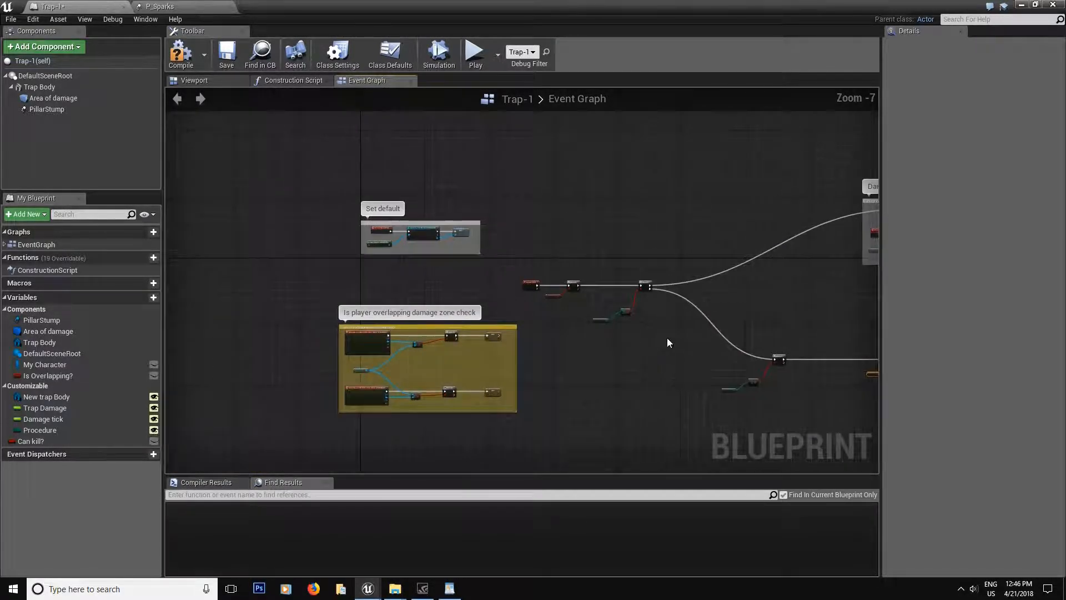
{"action": "scroll", "coordinate": [673, 329], "scroll_direction": "up", "scroll_amount": 2}
{"action": "scroll", "coordinate": [674, 331], "scroll_direction": "up", "scroll_amount": 4}
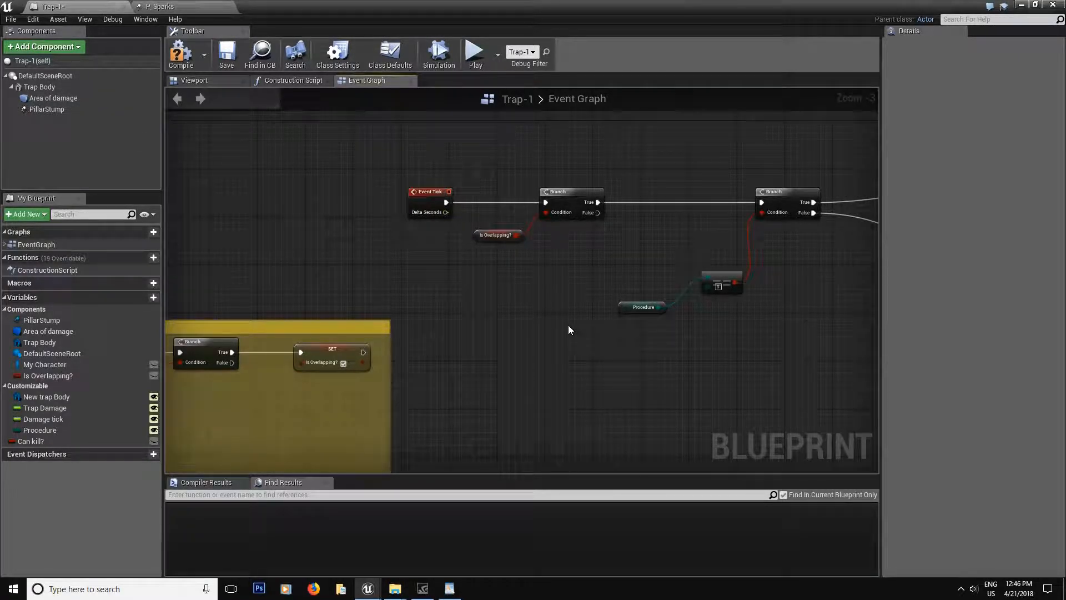
{"action": "right_click_drag", "start_coordinate": [864, 442], "coordinate": [437, 324]}
{"action": "scroll", "coordinate": [438, 324], "scroll_direction": "down", "scroll_amount": 2}
{"action": "right_click_drag", "start_coordinate": [670, 383], "coordinate": [516, 380]}
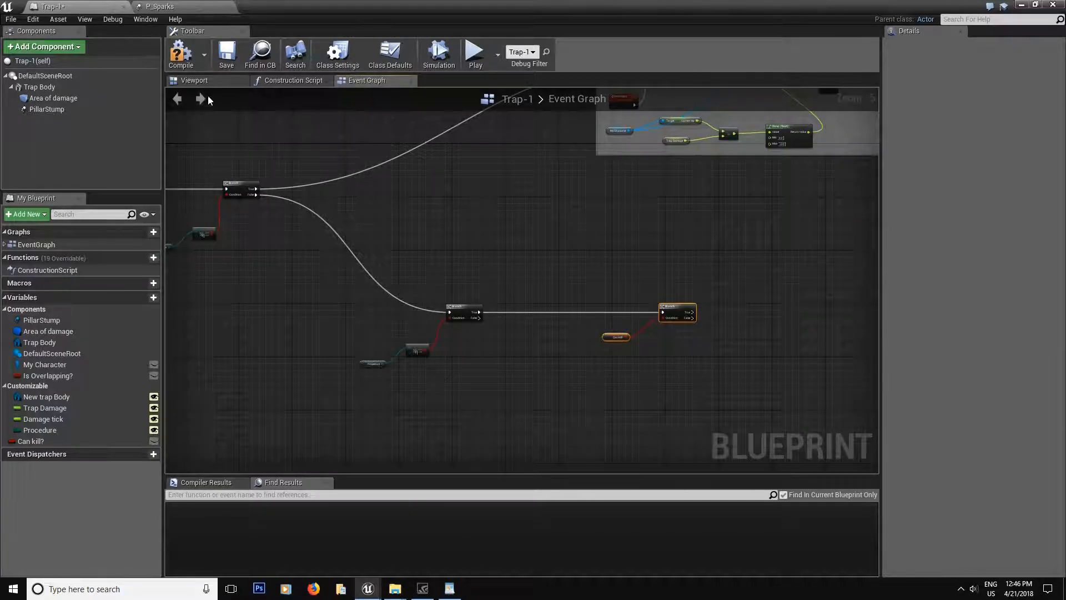
- Compile and save the blueprint, and move the Can kill? getter closer to its Branch
{"action": "left_click", "coordinate": [179, 53]}
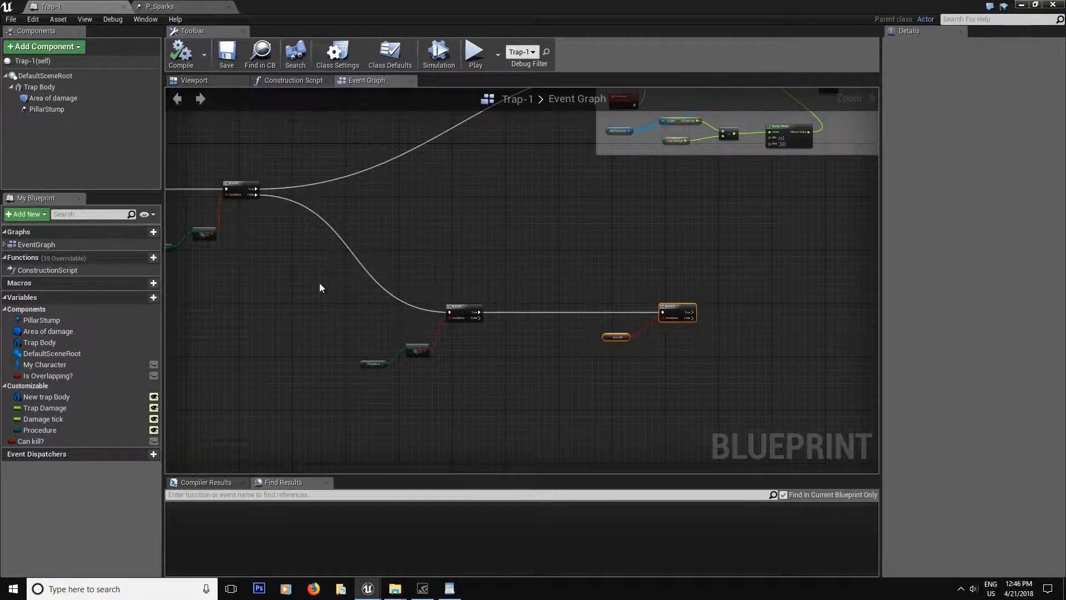
{"action": "right_click_drag", "start_coordinate": [271, 278], "coordinate": [687, 349]}
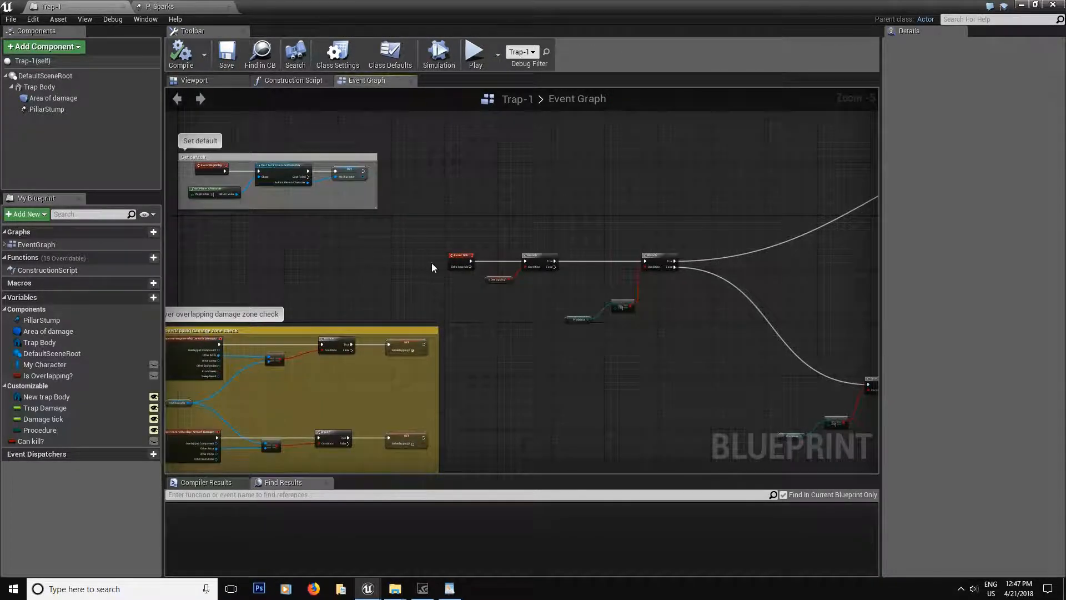
{"action": "scroll", "coordinate": [510, 292], "scroll_direction": "up", "scroll_amount": 5}
{"action": "scroll", "coordinate": [507, 318], "scroll_direction": "down", "scroll_amount": 4}
{"action": "right_click_drag", "start_coordinate": [701, 455], "coordinate": [378, 280]}
{"action": "right_click_drag", "start_coordinate": [524, 279], "coordinate": [270, 283]}
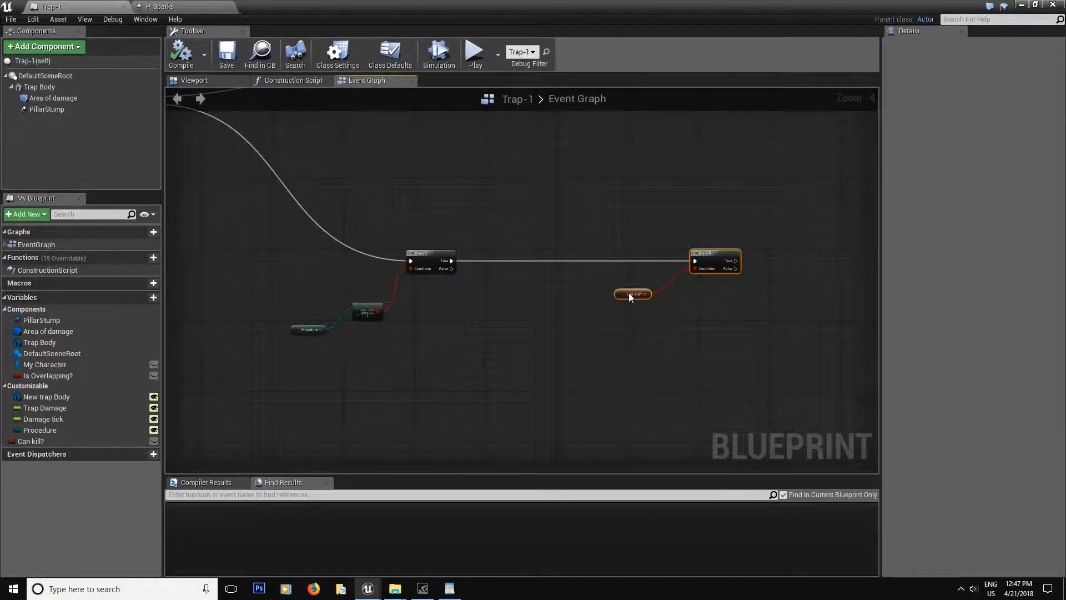
{"action": "scroll", "coordinate": [631, 294], "scroll_direction": "up", "scroll_amount": 3}
{"action": "left_click_drag", "start_coordinate": [631, 295], "coordinate": [662, 294]}
{"action": "left_click", "coordinate": [716, 331]}
{"action": "left_click_drag", "start_coordinate": [782, 240], "coordinate": [772, 233]}
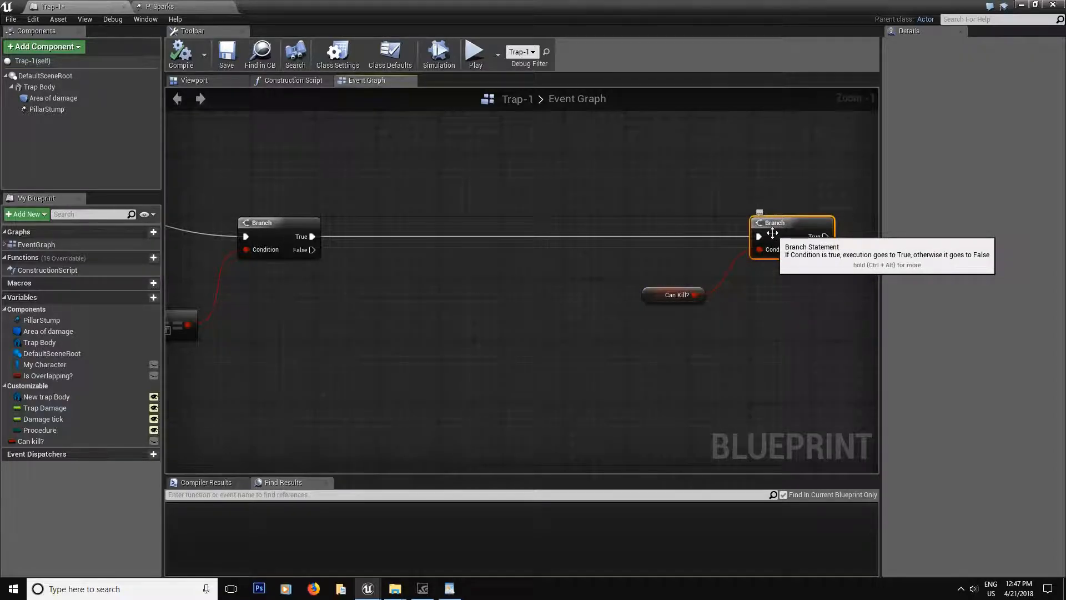
{"action": "left_click", "coordinate": [657, 291]}
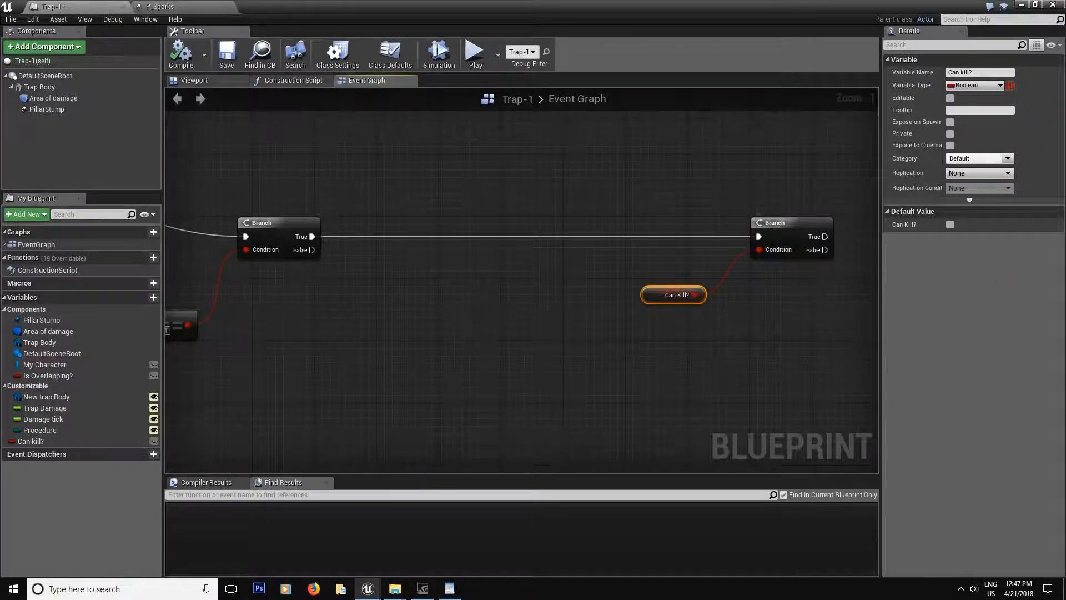
- Add a DoOnce node to the True output of the Can kill? Branch and align it with the Branch
{"action": "right_click_drag", "start_coordinate": [809, 310], "coordinate": [804, 318]}
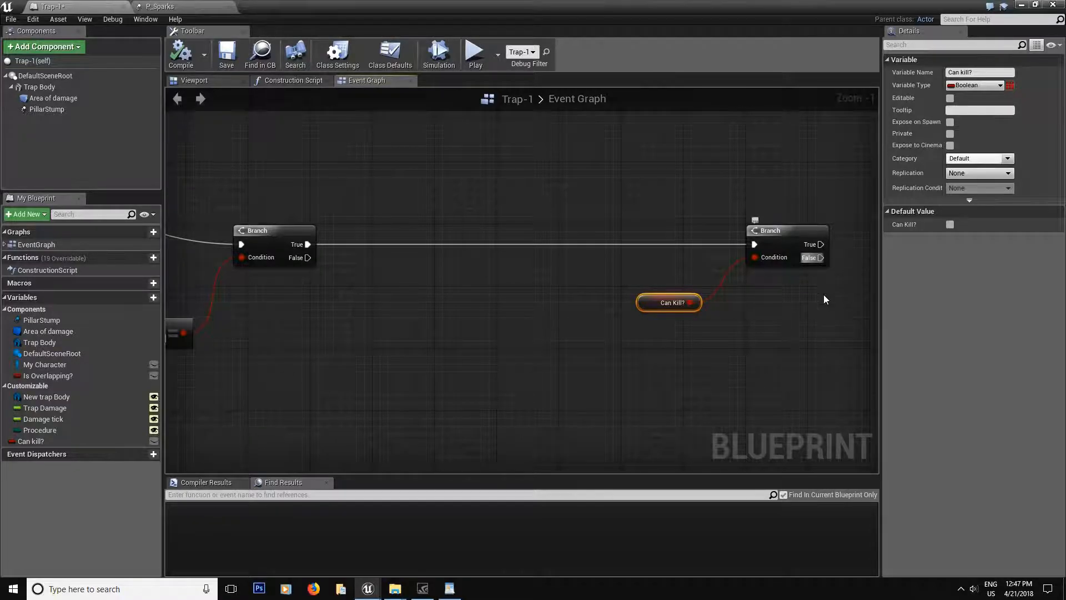
{"action": "right_click_drag", "start_coordinate": [821, 287], "coordinate": [687, 301]}
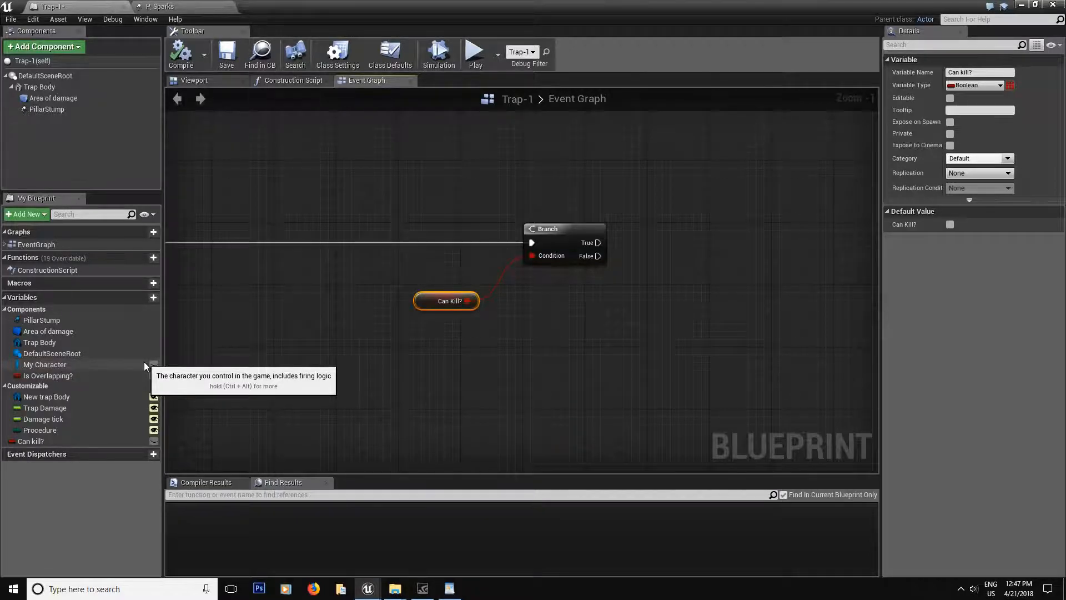
{"action": "right_click_drag", "start_coordinate": [566, 411], "coordinate": [488, 398]}
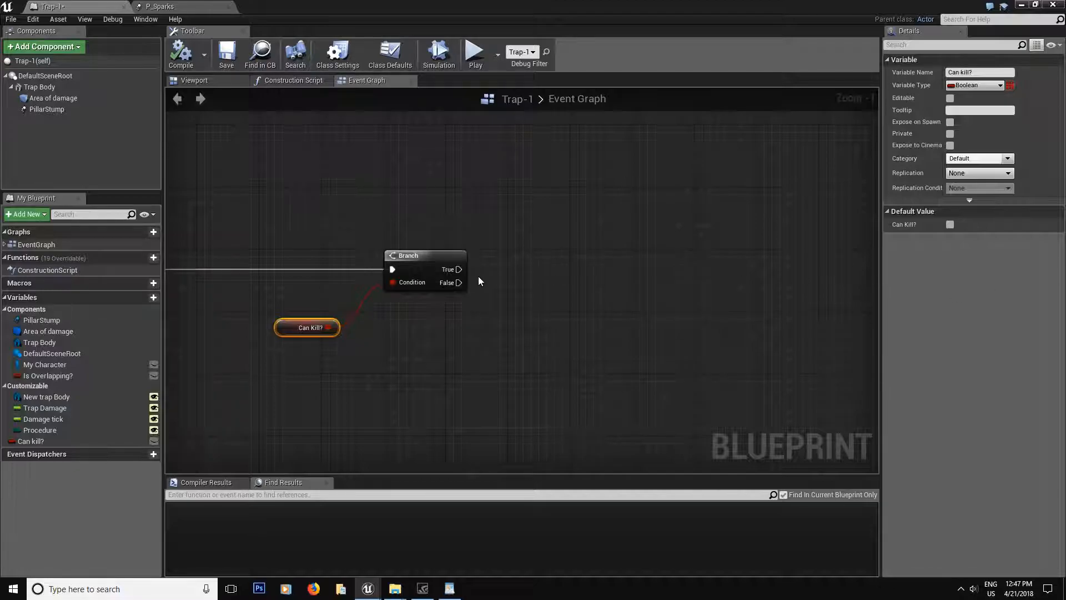
{"action": "left_click_drag", "start_coordinate": [459, 269], "coordinate": [533, 269]}
{"action": "type", "text": "dpo once"}
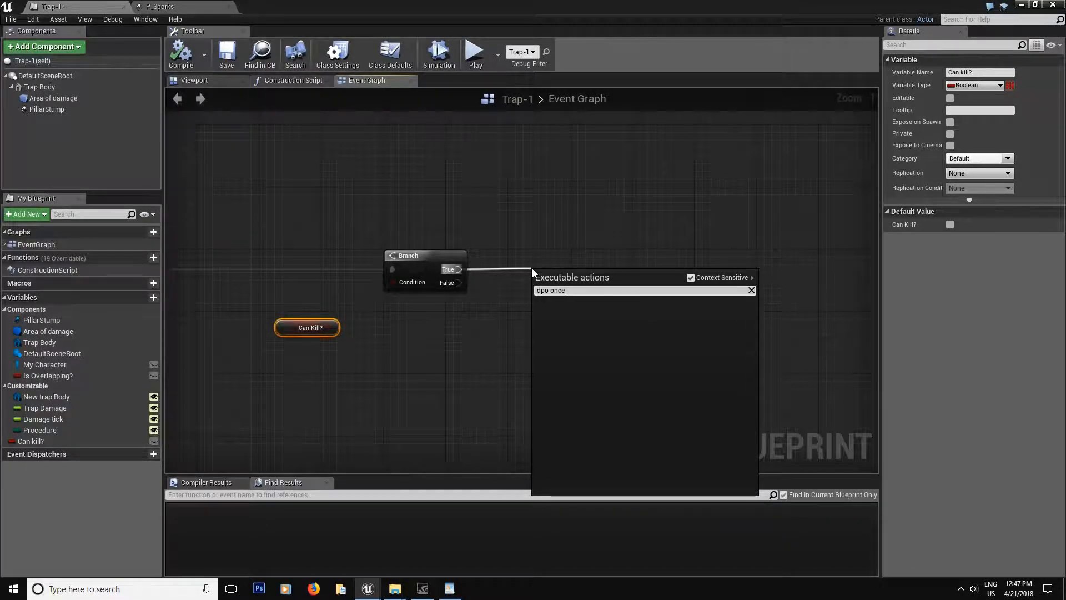
{"action": "key", "text": "BackSpace"}
{"action": "key", "text": "BackSpace"}
{"action": "key", "text": "BackSpace"}
{"action": "key", "text": "BackSpace"}
{"action": "key", "text": "BackSpace"}
{"action": "key", "text": "BackSpace"}
{"action": "key", "text": "BackSpace"}
{"action": "type", "text": "o onc"}
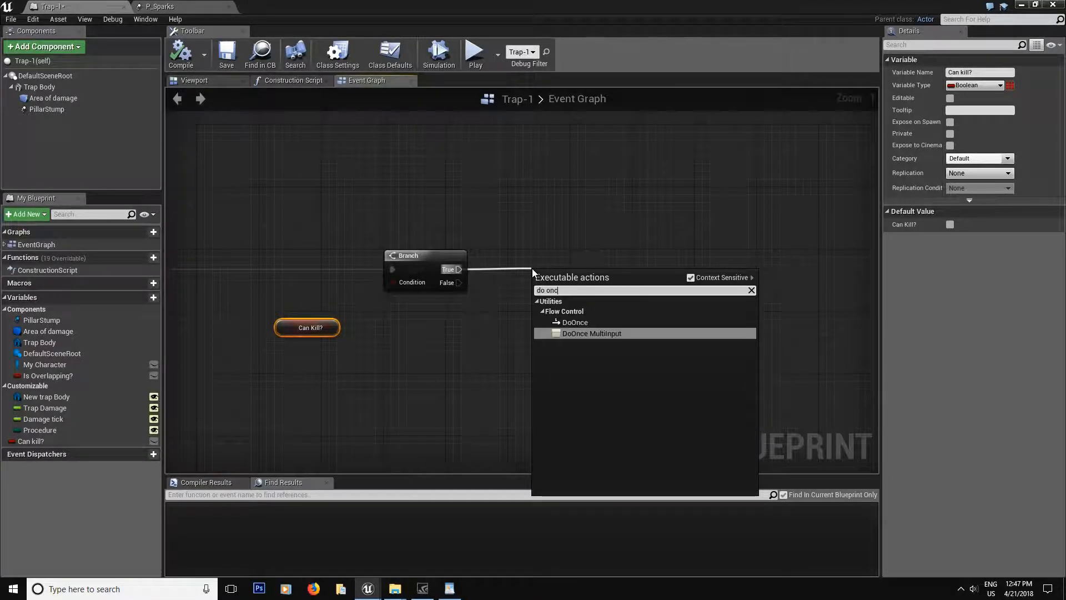
{"action": "left_click", "coordinate": [574, 322]}
{"action": "left_click_drag", "start_coordinate": [575, 291], "coordinate": [577, 277]}
- Connect a Print String node reading "You are dead" to the DoOnce node's Completed output and align it with DoOnce
{"action": "right_click_drag", "start_coordinate": [692, 292], "coordinate": [548, 290]}
{"action": "left_click_drag", "start_coordinate": [497, 269], "coordinate": [578, 266]}
{"action": "type", "text": "print"}
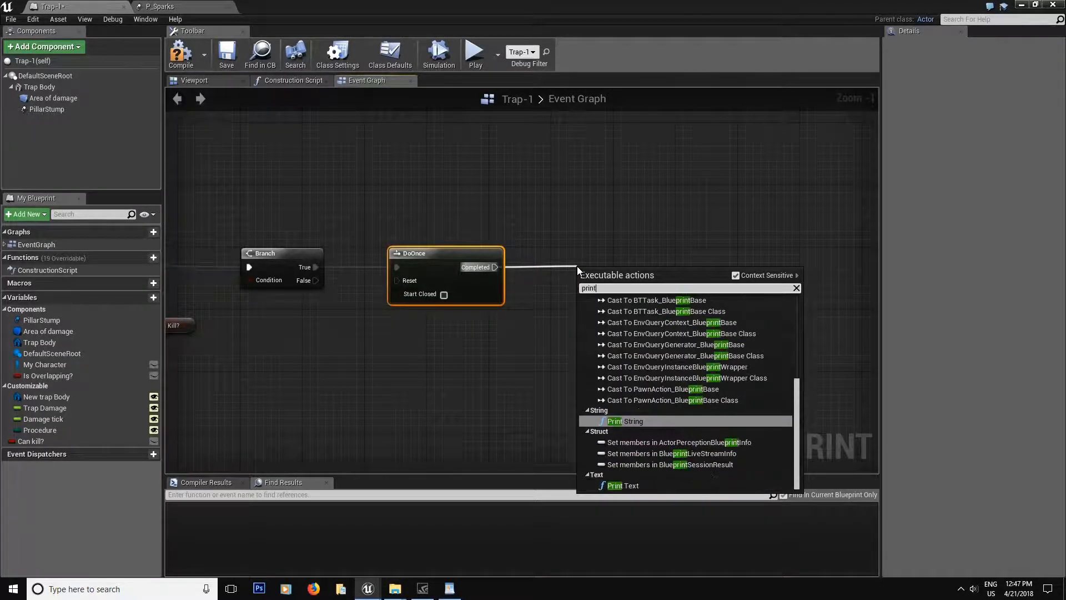
{"action": "left_click", "coordinate": [625, 420]}
{"action": "left_click", "coordinate": [622, 296]}
{"action": "type", "text": "You are dead"}
{"action": "key", "text": "Return"}
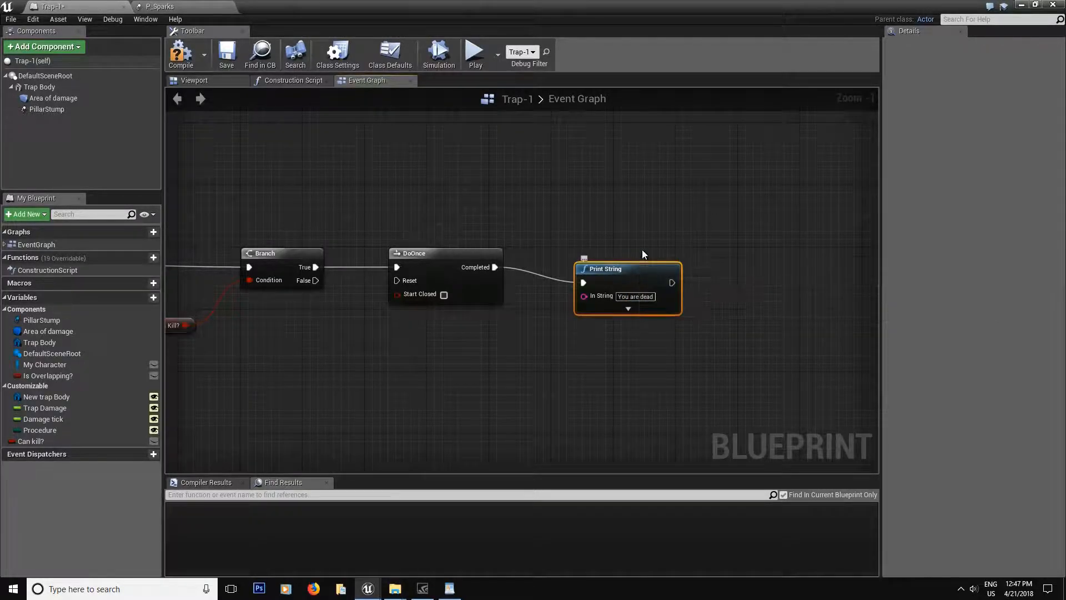
{"action": "right_click_drag", "start_coordinate": [639, 281], "coordinate": [507, 266]}
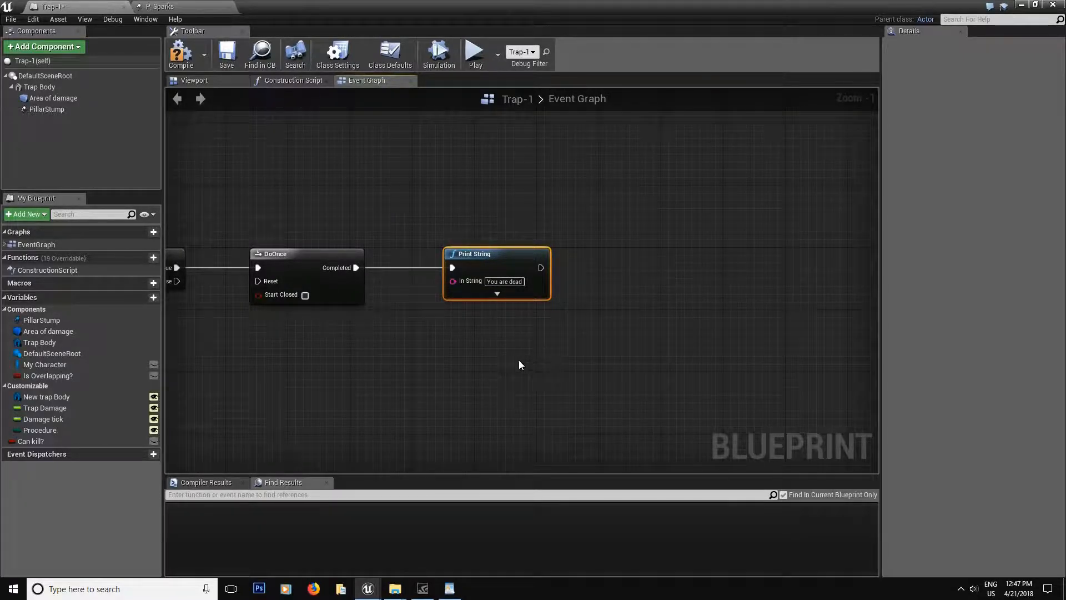
- Get Ui Reference from My Character, call its Take Damage event after Print String, and arrange both reference nodes beneath the execution line
{"action": "left_click_drag", "start_coordinate": [55, 364], "coordinate": [627, 409], "text": "ctrl"}
{"action": "type", "text": "get ui"}
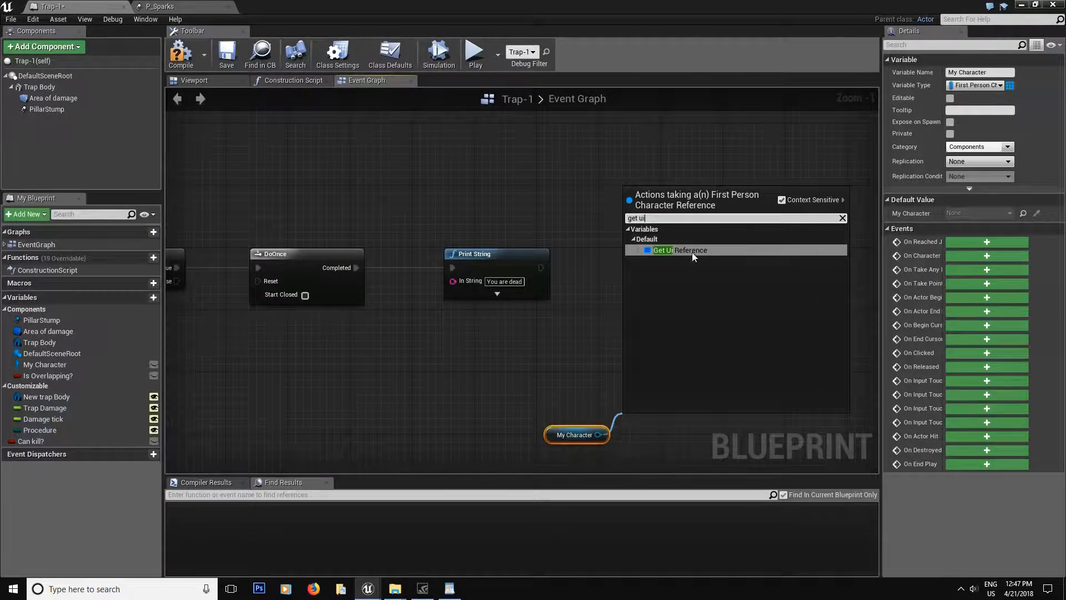
{"action": "left_click", "coordinate": [693, 251]}
{"action": "left_click_drag", "start_coordinate": [711, 419], "coordinate": [541, 269]}
{"action": "type", "text": "take damage"}
{"action": "left_click", "coordinate": [779, 363]}
{"action": "left_click_drag", "start_coordinate": [553, 441], "coordinate": [426, 400]}
{"action": "left_click_drag", "start_coordinate": [671, 426], "coordinate": [562, 374]}
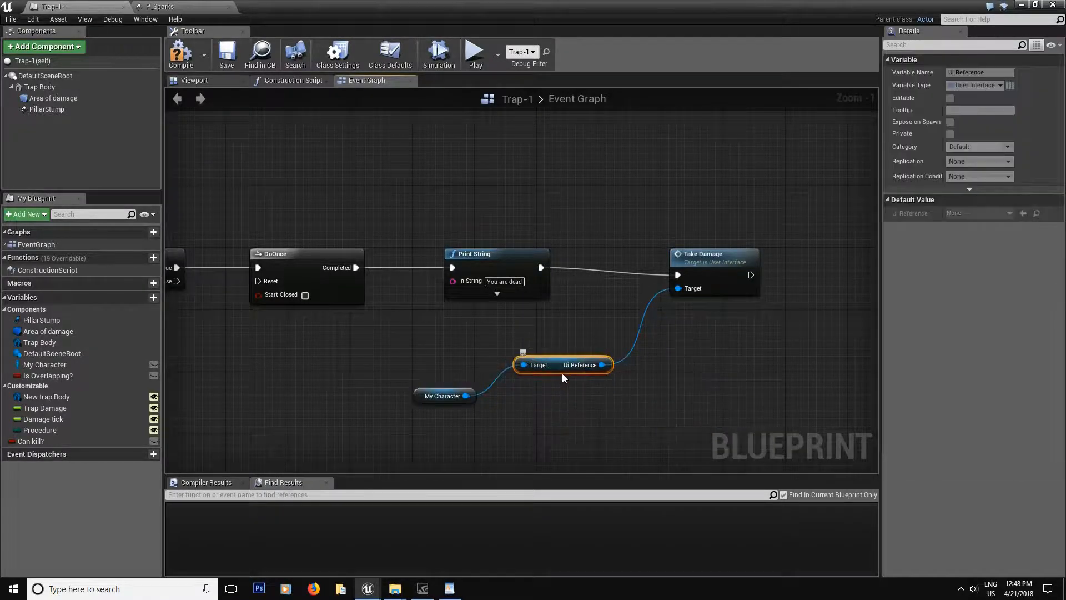
- Enclose the nodes from the Can kill? Branch to Take Damage in a comment titled "Instant death procedure", and compile and save the blueprint
{"action": "scroll", "coordinate": [630, 311], "scroll_direction": "down", "scroll_amount": 4}
{"action": "left_click_drag", "start_coordinate": [670, 285], "coordinate": [307, 395]}
{"action": "type", "text": "cInsta"}
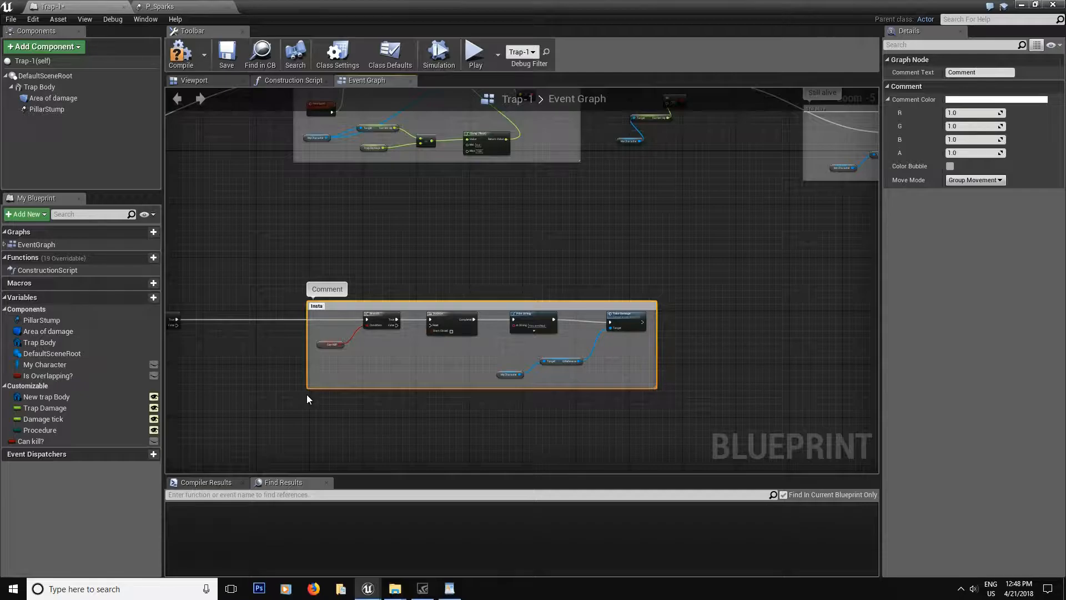
{"action": "type", "text": "nt death procedure"}
{"action": "key", "text": "Return"}
{"action": "right_click_drag", "start_coordinate": [306, 398], "coordinate": [525, 345]}
{"action": "scroll", "coordinate": [525, 341], "scroll_direction": "down", "scroll_amount": 4}
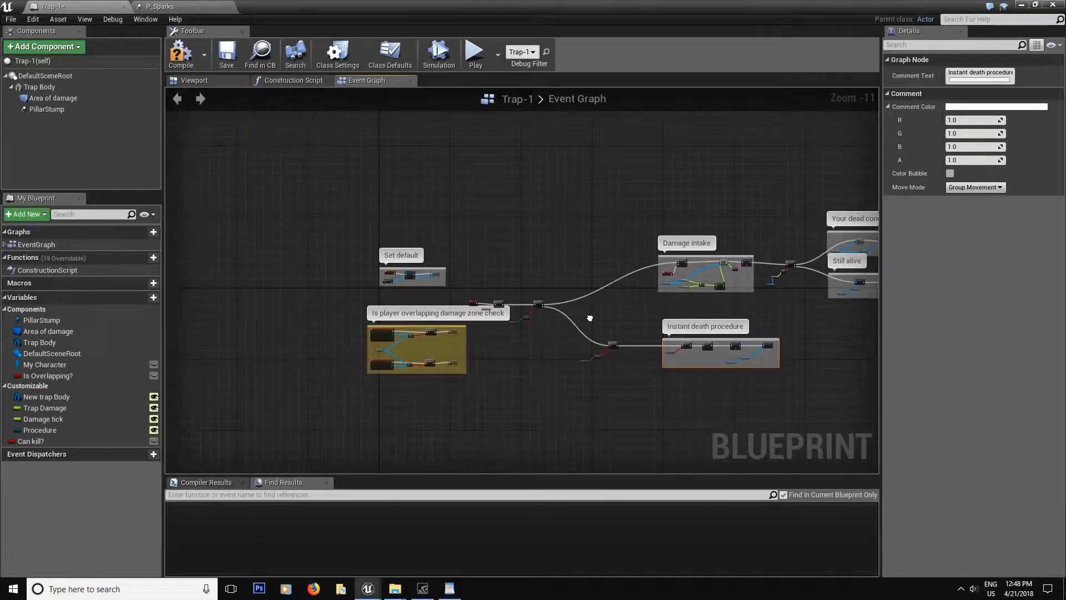
{"action": "left_click", "coordinate": [180, 53]}
{"action": "left_click", "coordinate": [227, 53]}
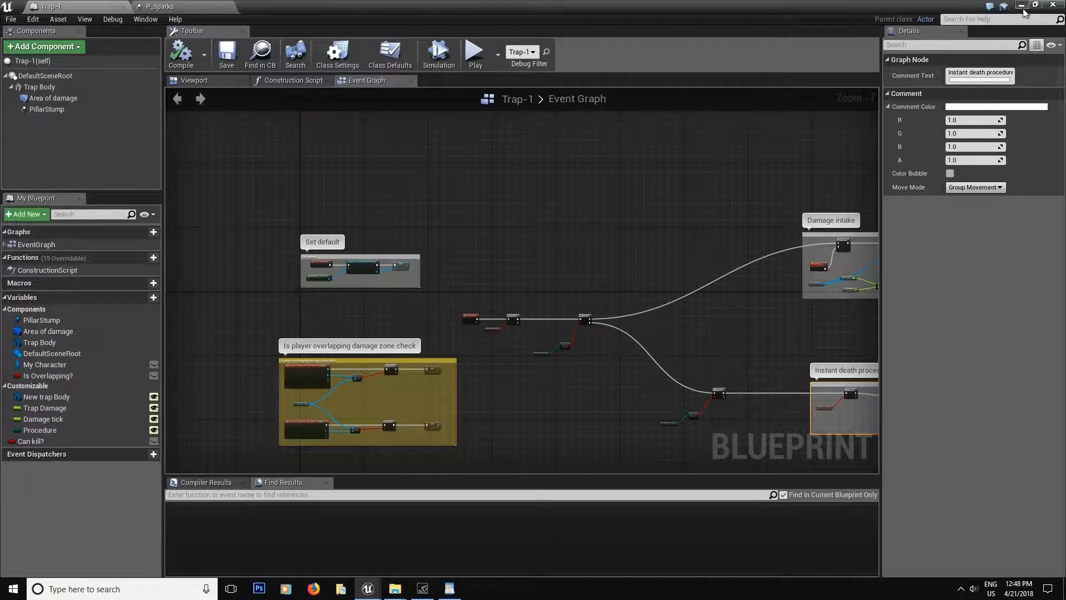
- Open the Trap-2 blueprint and examine its "Pillar loop down and up" section, including the FlipFlop, Can kill? setters and Move Component To nodes
{"action": "right_click_drag", "start_coordinate": [525, 269], "coordinate": [478, 173]}
{"action": "scroll", "coordinate": [523, 356], "scroll_direction": "down", "scroll_amount": 4}
{"action": "right_click_drag", "start_coordinate": [532, 383], "coordinate": [517, 292]}
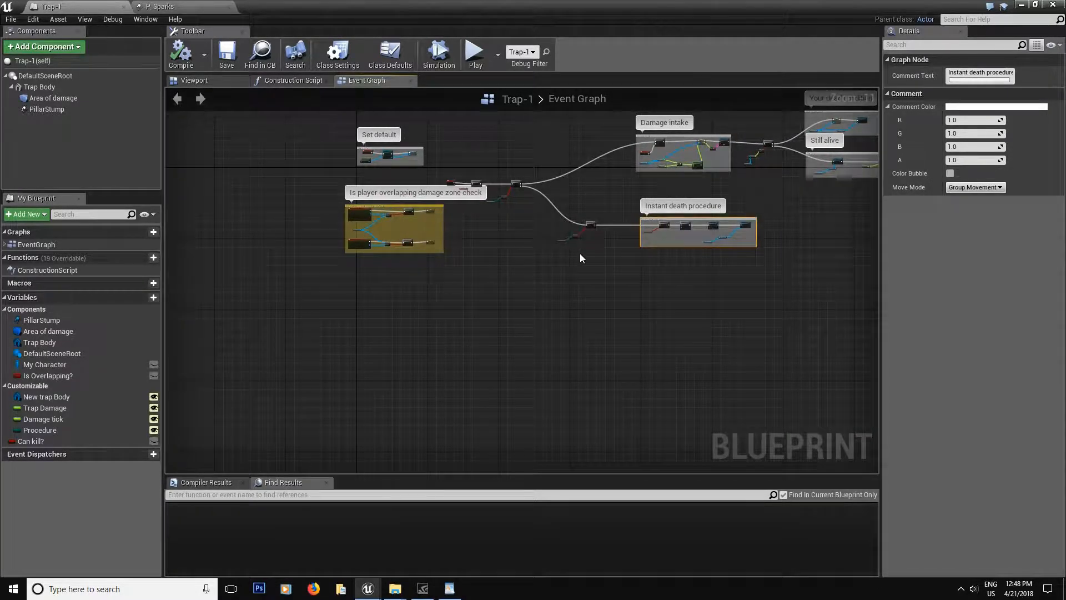
{"action": "right_click_drag", "start_coordinate": [558, 256], "coordinate": [561, 296]}
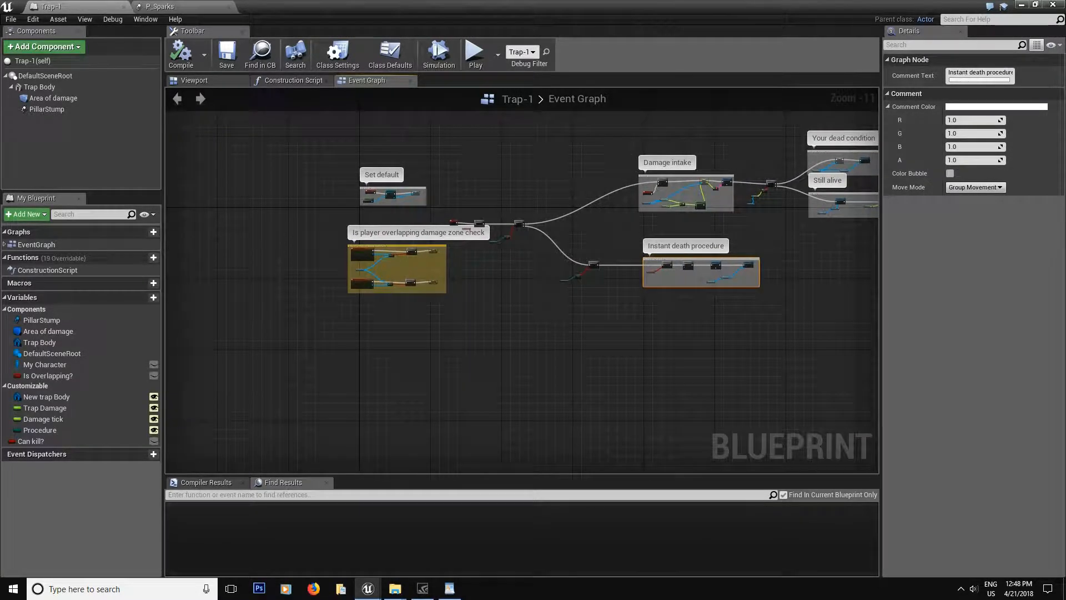
{"action": "left_click_drag", "start_coordinate": [1065, 92], "coordinate": [212, 169]}
{"action": "left_click", "coordinate": [604, 166]}
{"action": "scroll", "coordinate": [402, 288], "scroll_direction": "down", "scroll_amount": 4}
{"action": "right_click_drag", "start_coordinate": [402, 288], "coordinate": [698, 155]}
{"action": "right_click_drag", "start_coordinate": [562, 293], "coordinate": [677, 298]}
{"action": "scroll", "coordinate": [526, 303], "scroll_direction": "up", "scroll_amount": 4}
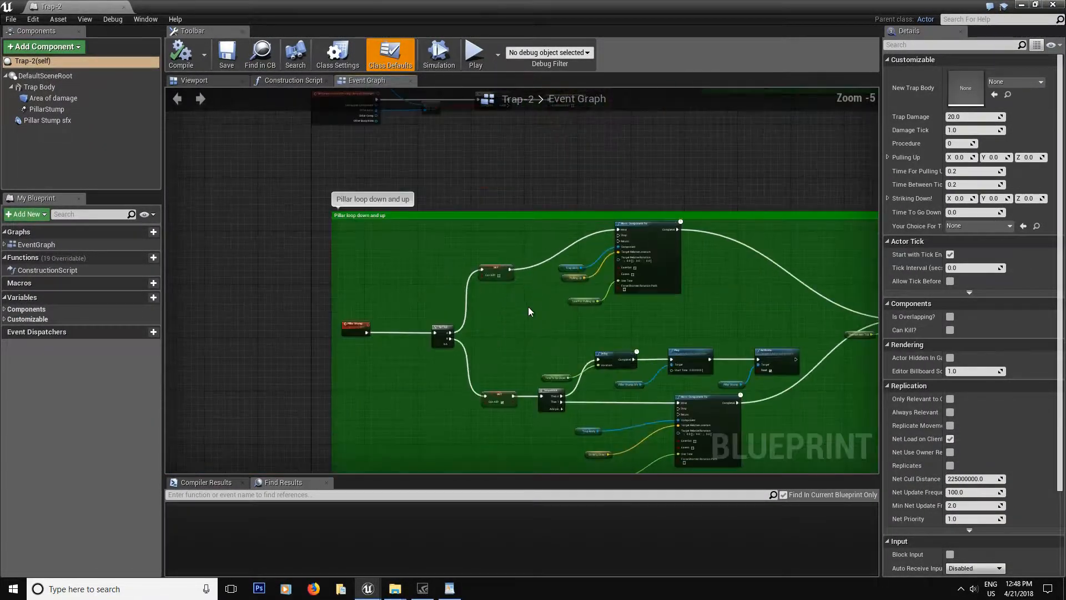
{"action": "right_click_drag", "start_coordinate": [644, 330], "coordinate": [521, 328]}
{"action": "scroll", "coordinate": [521, 326], "scroll_direction": "up", "scroll_amount": 2}
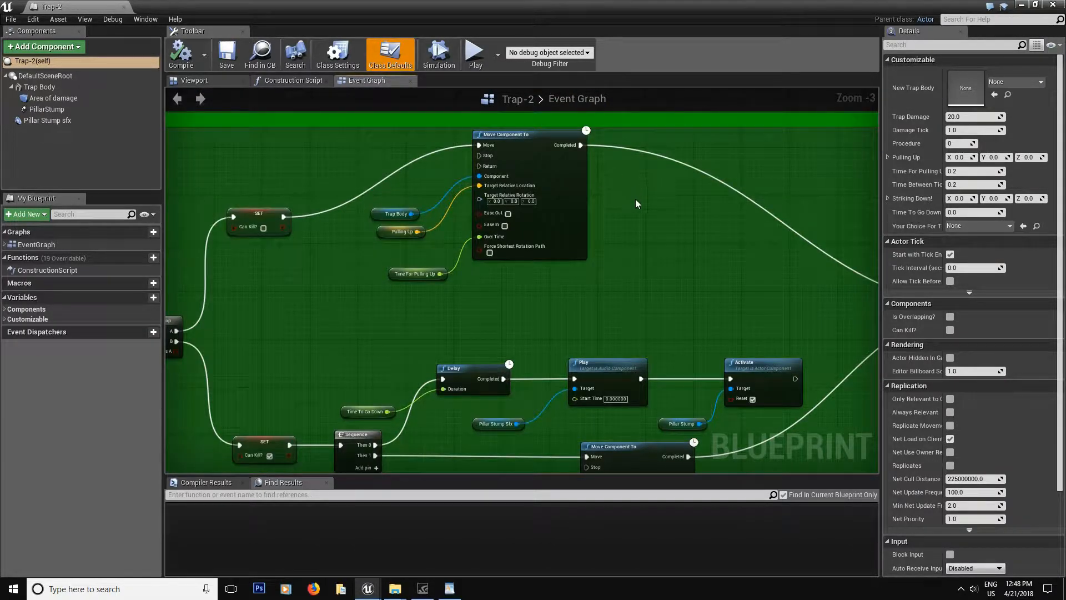
{"action": "scroll", "coordinate": [575, 192], "scroll_direction": "down", "scroll_amount": 4}
{"action": "right_click_drag", "start_coordinate": [532, 241], "coordinate": [500, 298]}
{"action": "scroll", "coordinate": [480, 296], "scroll_direction": "up", "scroll_amount": 4}
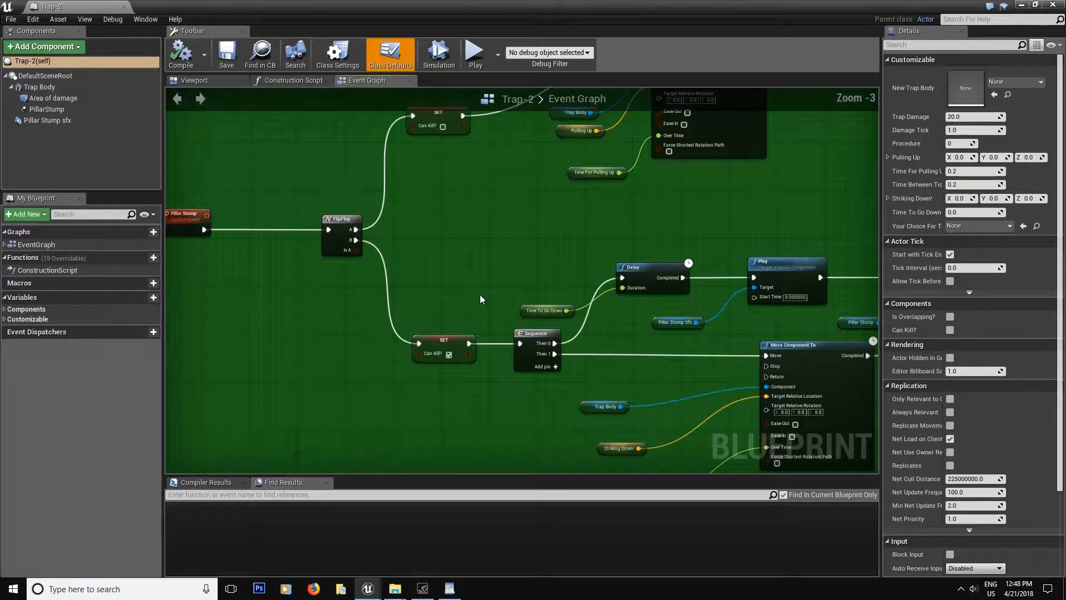
{"action": "right_click_drag", "start_coordinate": [673, 257], "coordinate": [435, 255]}
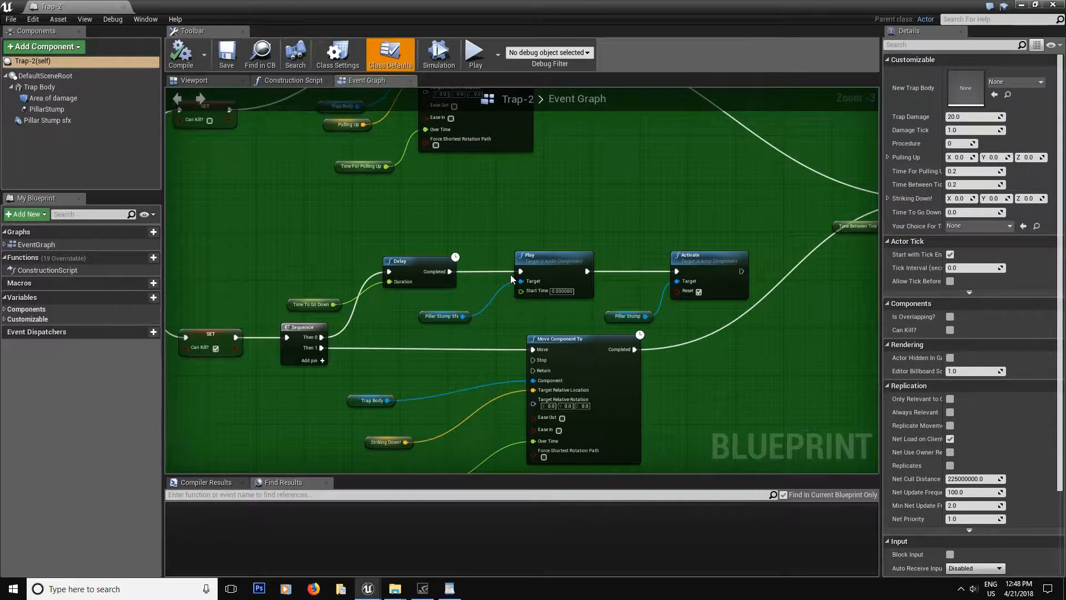
{"action": "right_click_drag", "start_coordinate": [356, 231], "coordinate": [273, 434]}
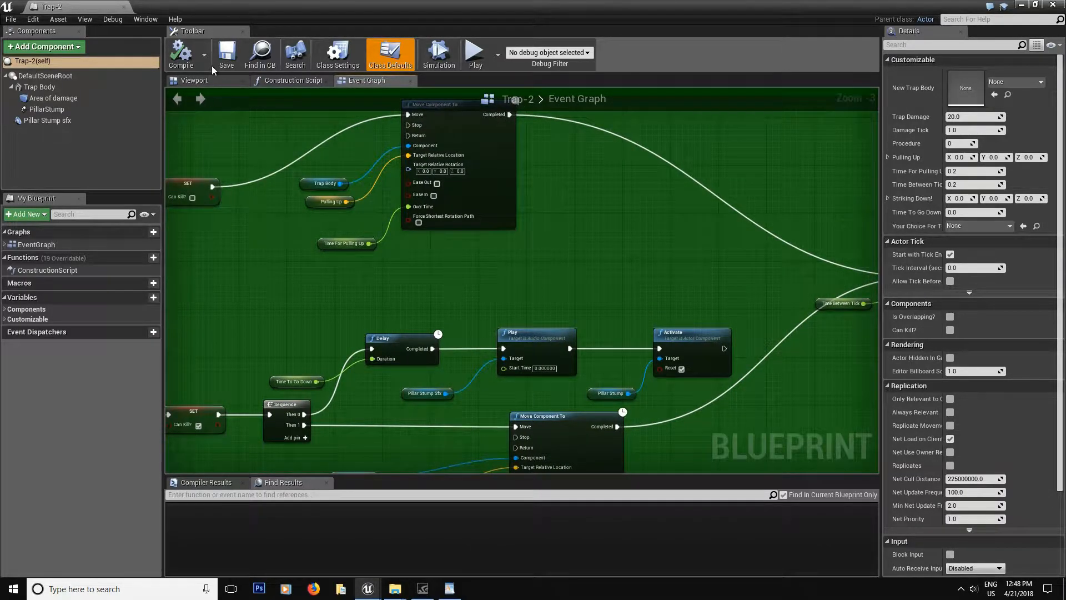
{"action": "right_click_drag", "start_coordinate": [365, 300], "coordinate": [546, 296]}
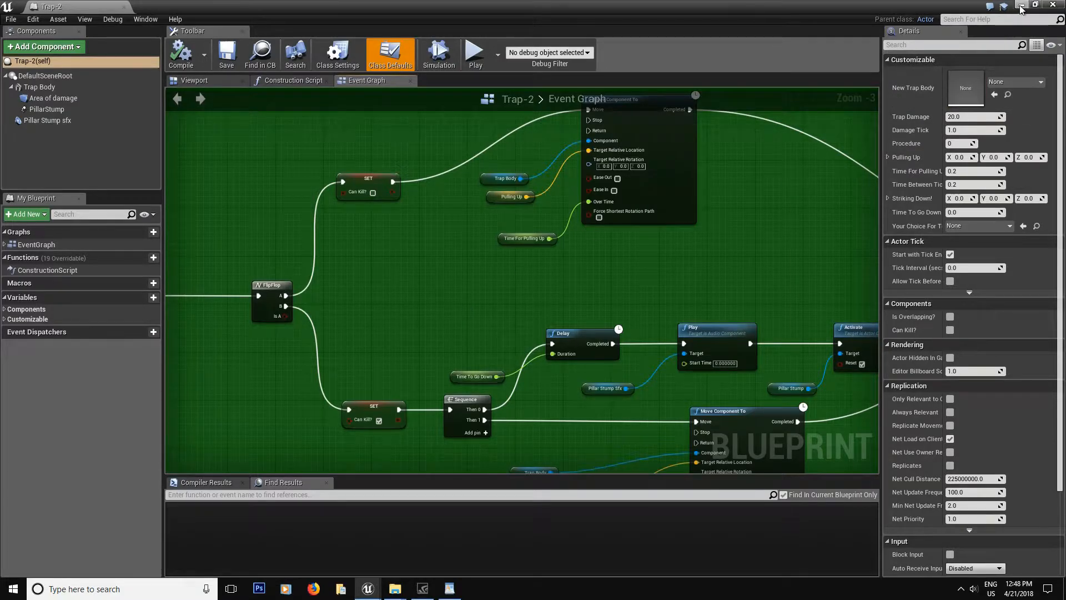